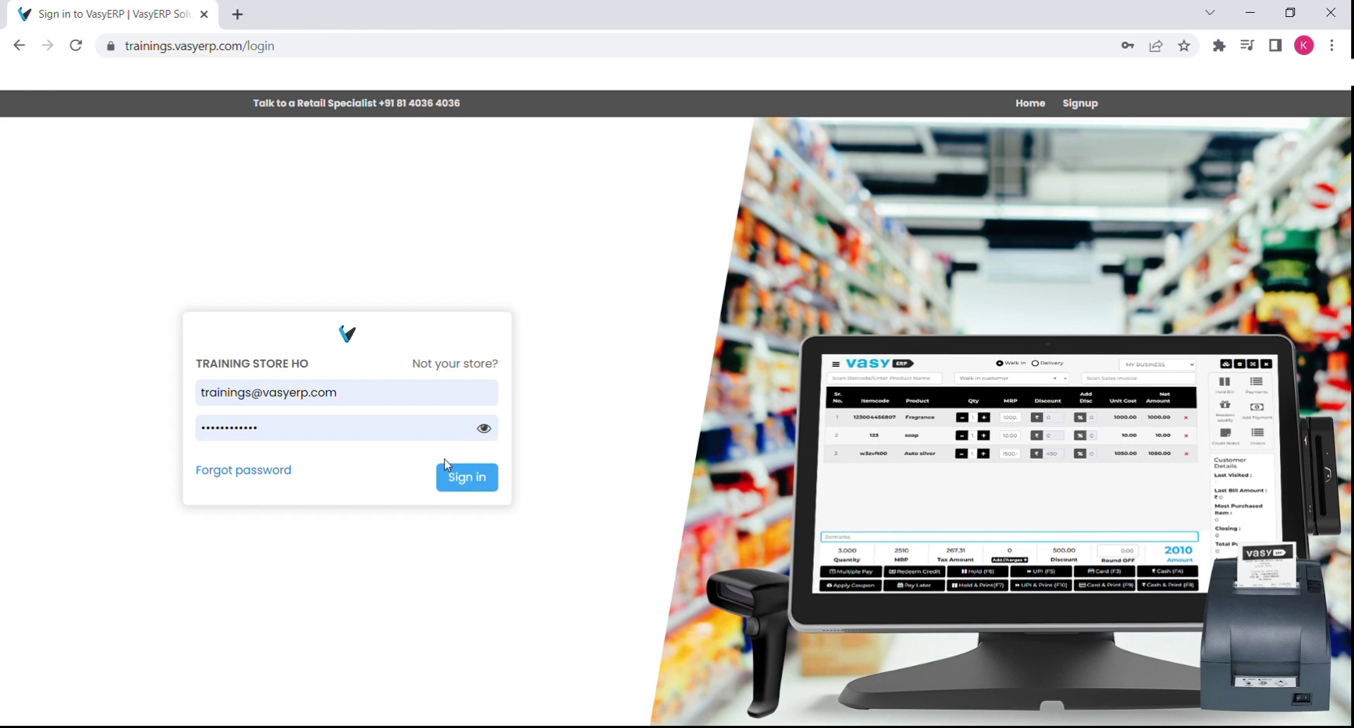
Log in and highlight the Total Purchase, Stock Value and profit margin figures on the dashboard
{"action": "left_click", "coordinate": [461, 482]}
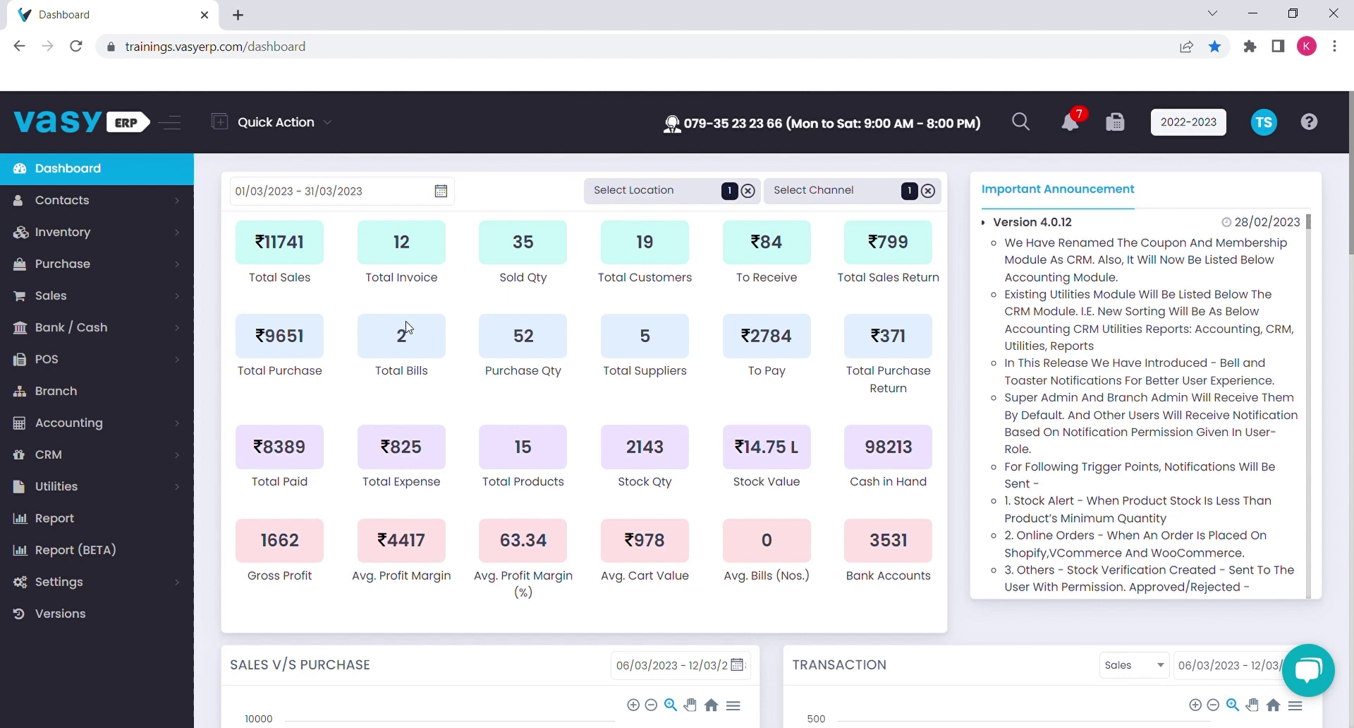
{"action": "double_click", "coordinate": [273, 371]}
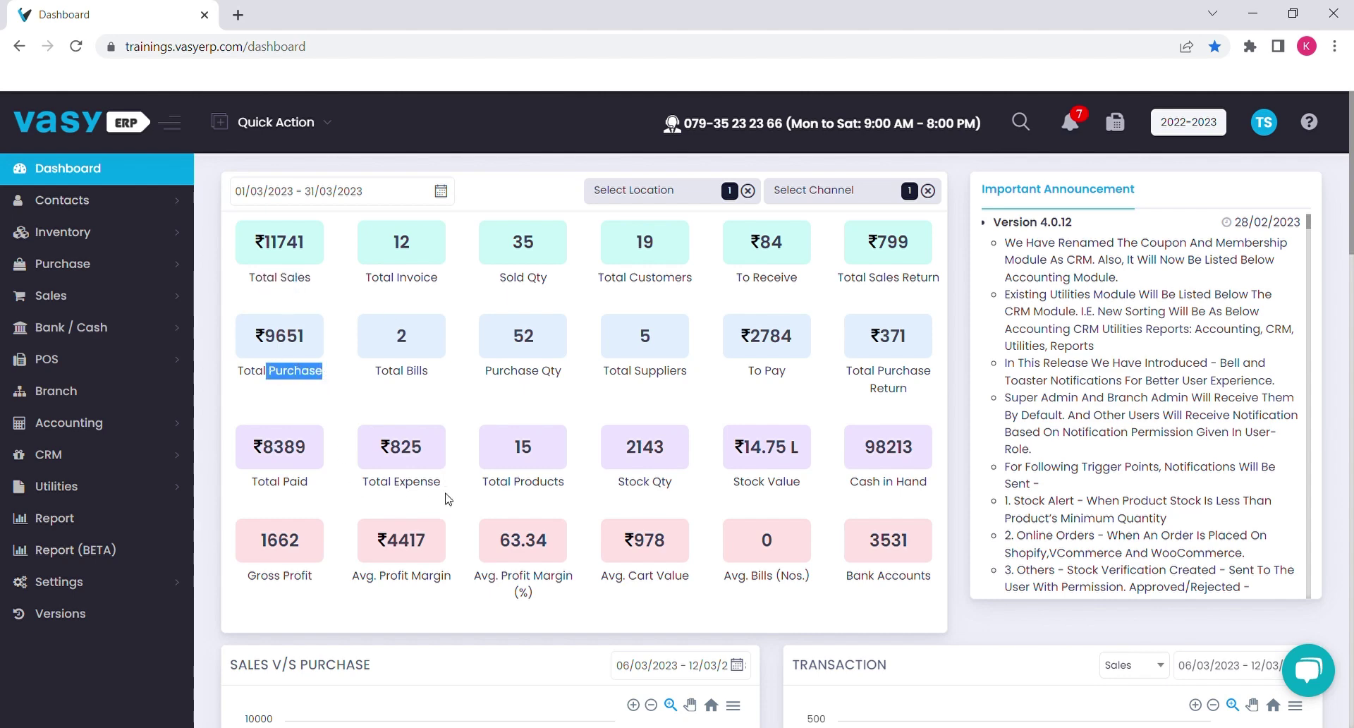
{"action": "left_click_drag", "start_coordinate": [628, 486], "coordinate": [793, 485]}
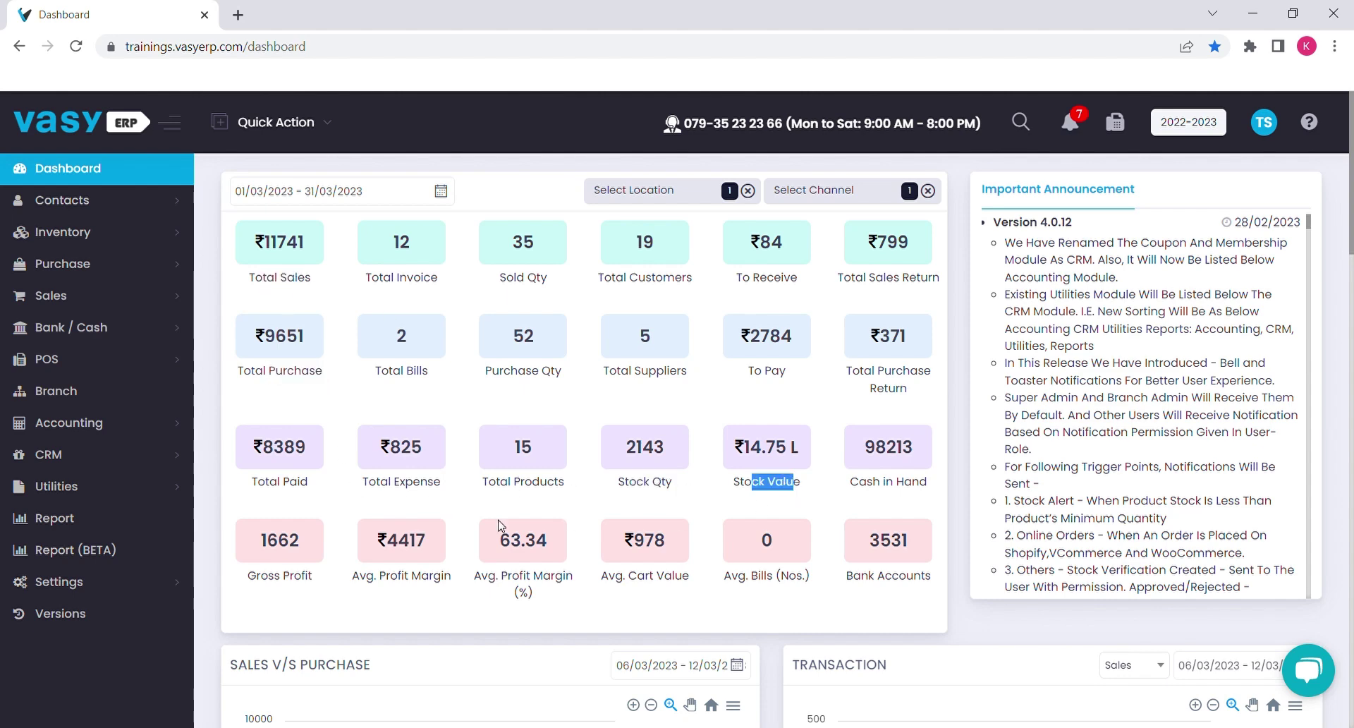
{"action": "left_click_drag", "start_coordinate": [374, 481], "coordinate": [441, 485]}
{"action": "left_click_drag", "start_coordinate": [374, 576], "coordinate": [564, 582]}
Clear the highlight and review the date presets, keeping the 01/03/2023–31/03/2023 range
{"action": "left_click", "coordinate": [561, 607]}
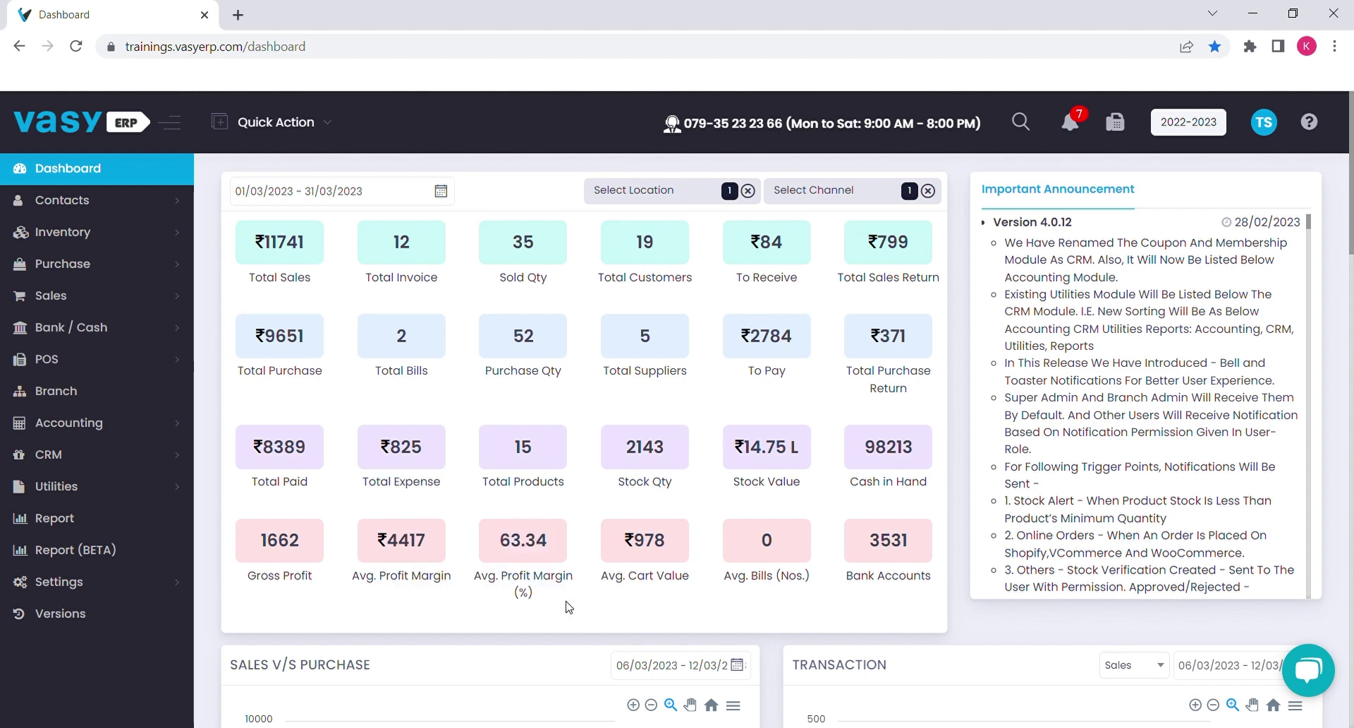
{"action": "left_click", "coordinate": [363, 197]}
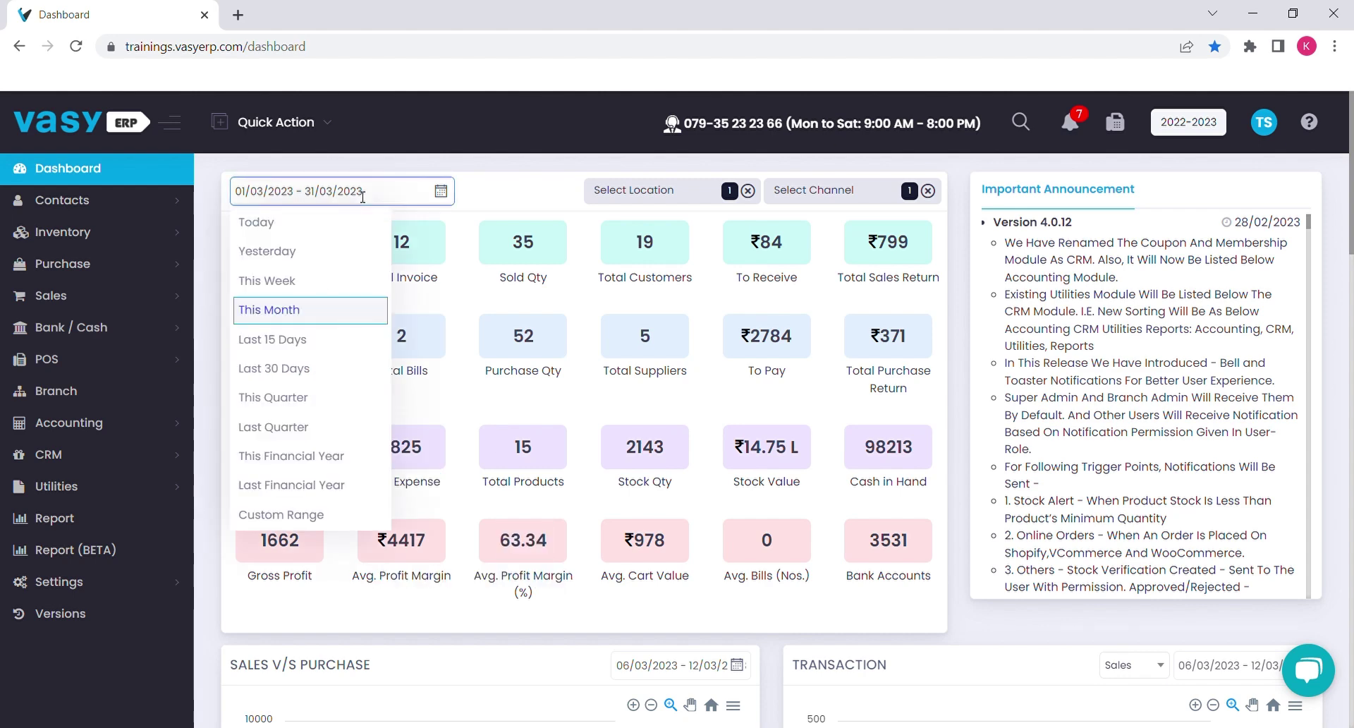
{"action": "left_click", "coordinate": [535, 197]}
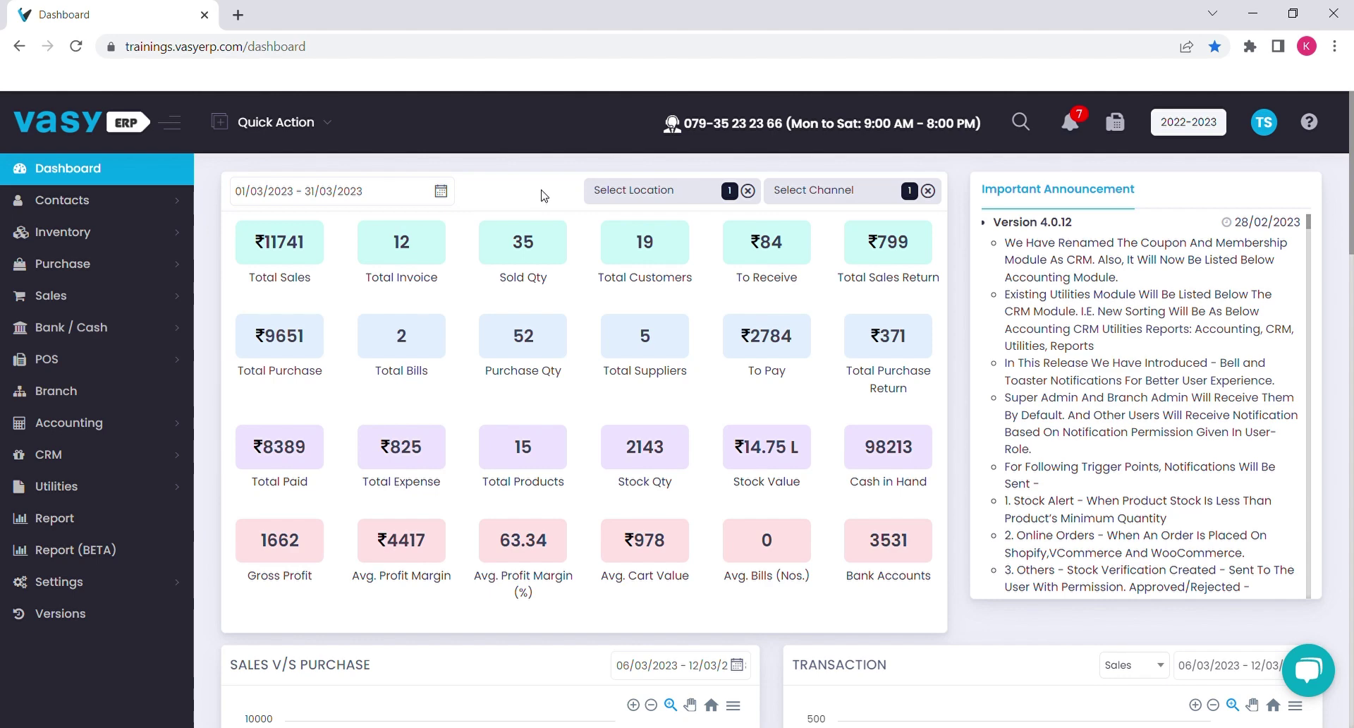
{"action": "left_click", "coordinate": [1074, 126]}
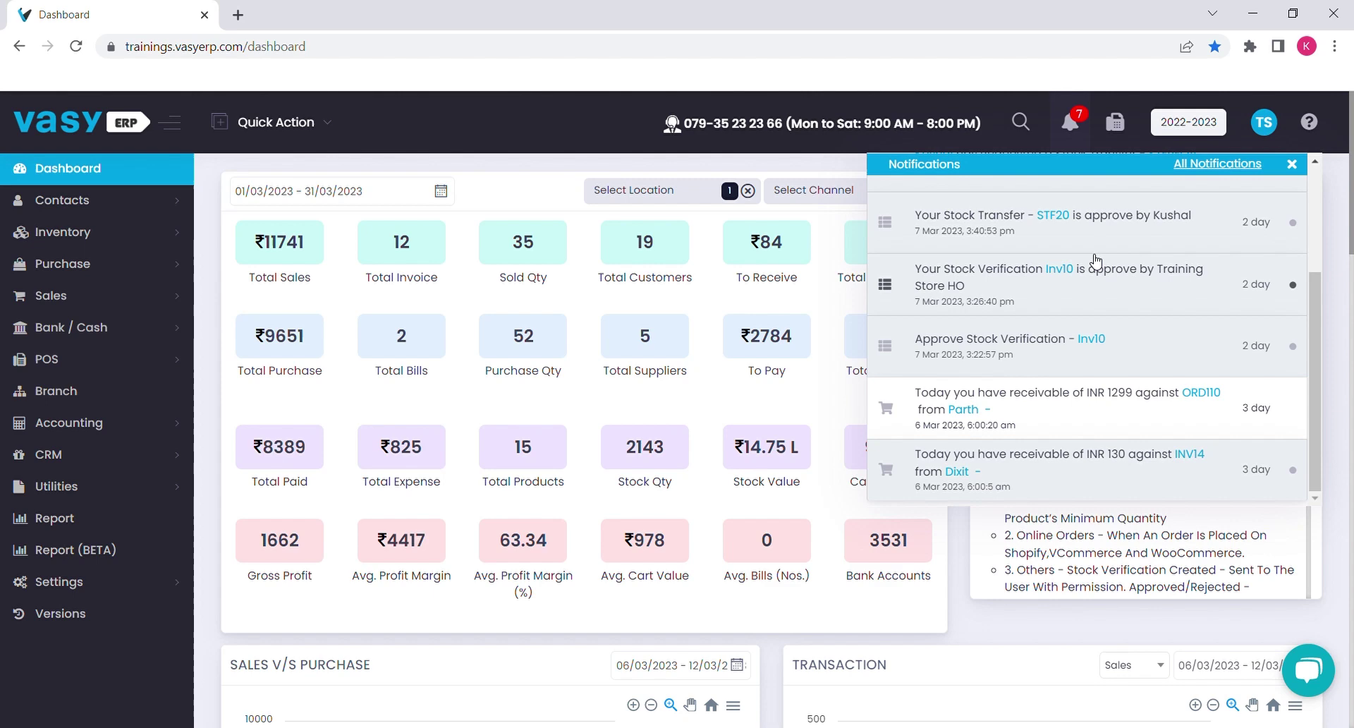
{"action": "scroll", "coordinate": [1095, 261], "scroll_direction": "up", "scroll_amount": 3}
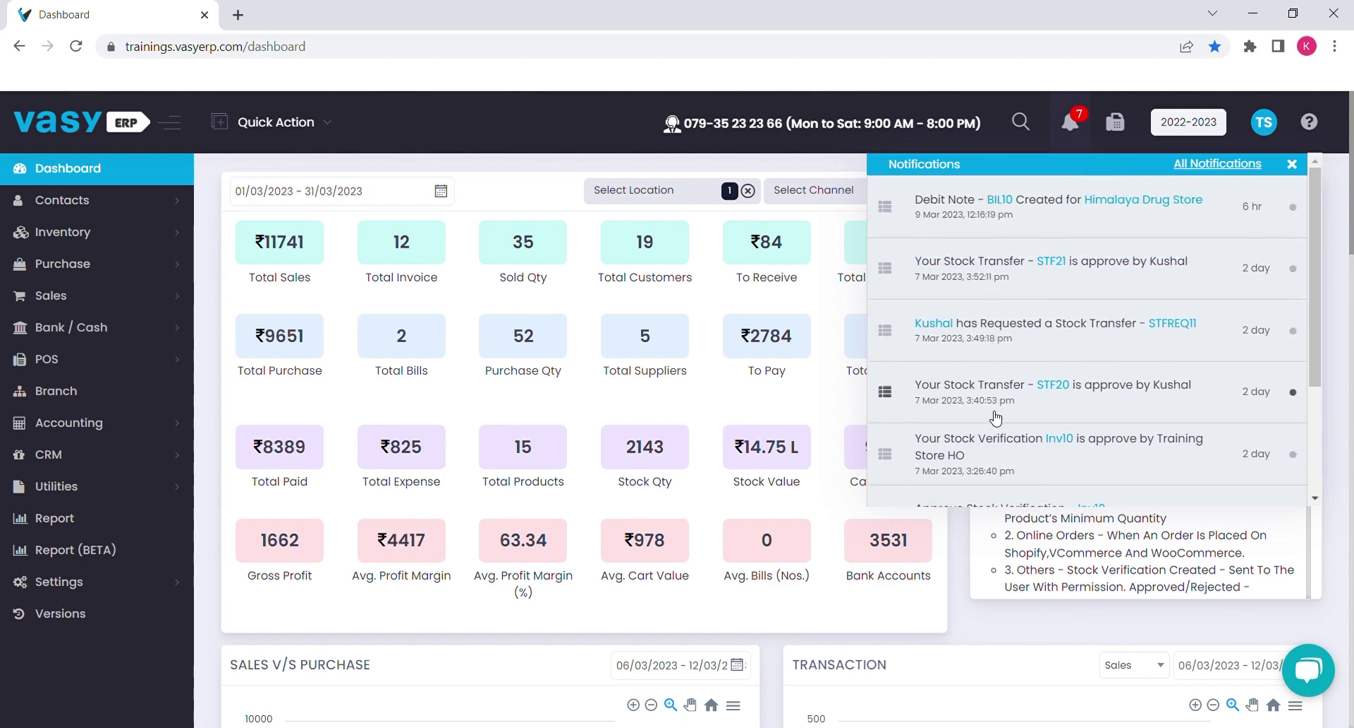
{"action": "scroll", "coordinate": [996, 416], "scroll_direction": "down", "scroll_amount": 2}
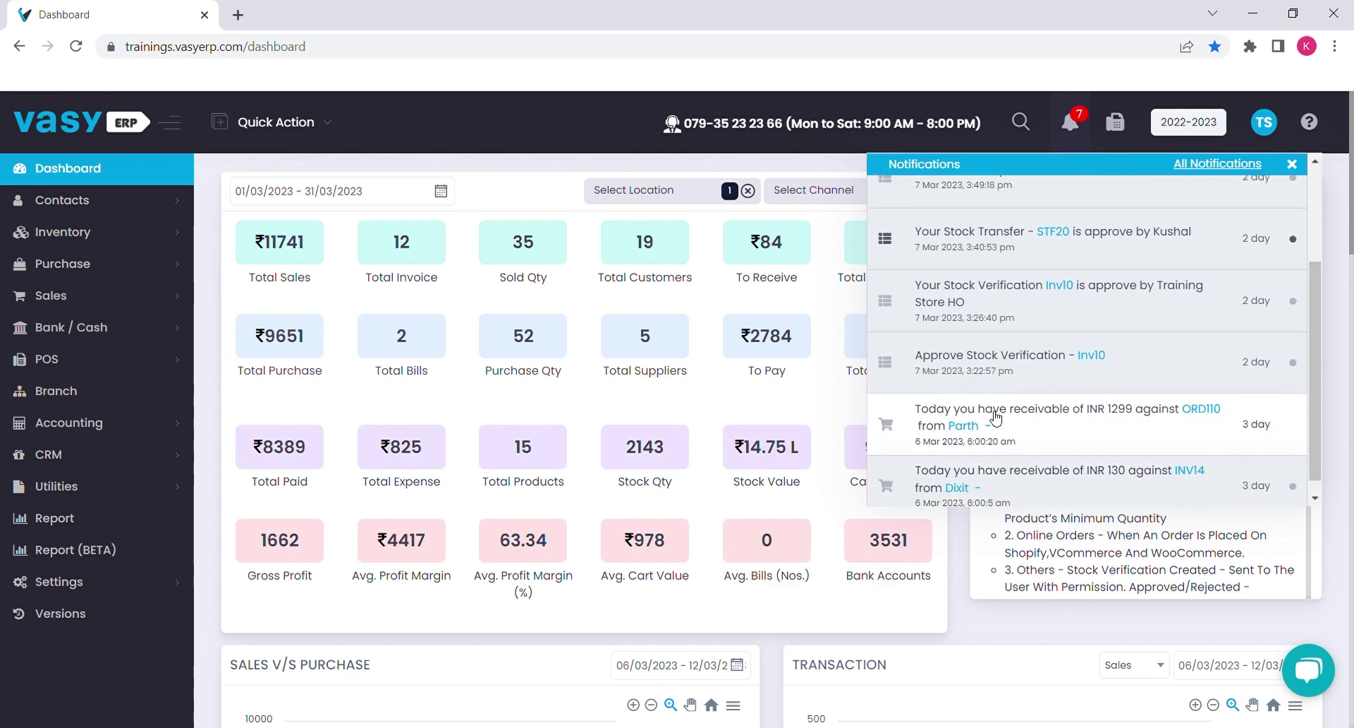
{"action": "left_click", "coordinate": [967, 550]}
{"action": "scroll", "coordinate": [938, 555], "scroll_direction": "down", "scroll_amount": 5}
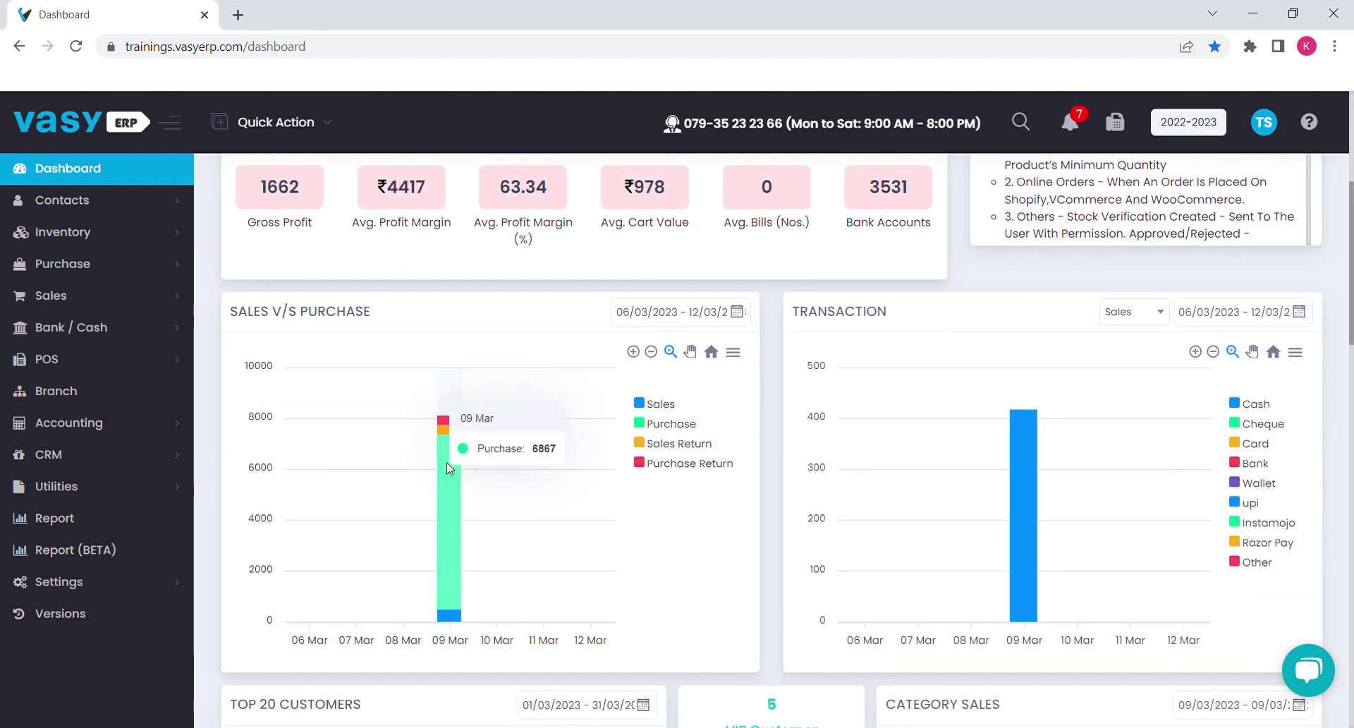
{"action": "mouse_move", "coordinate": [1030, 436]}
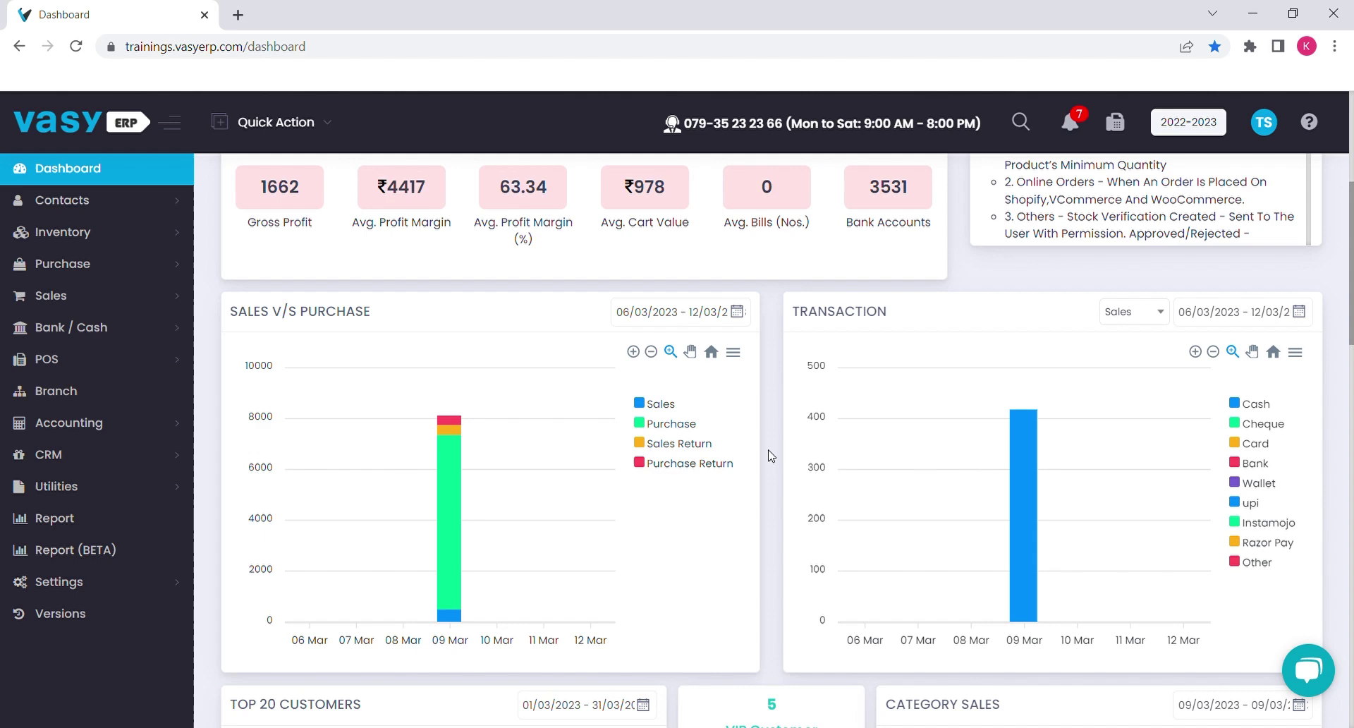
{"action": "scroll", "coordinate": [772, 455], "scroll_direction": "down", "scroll_amount": 3}
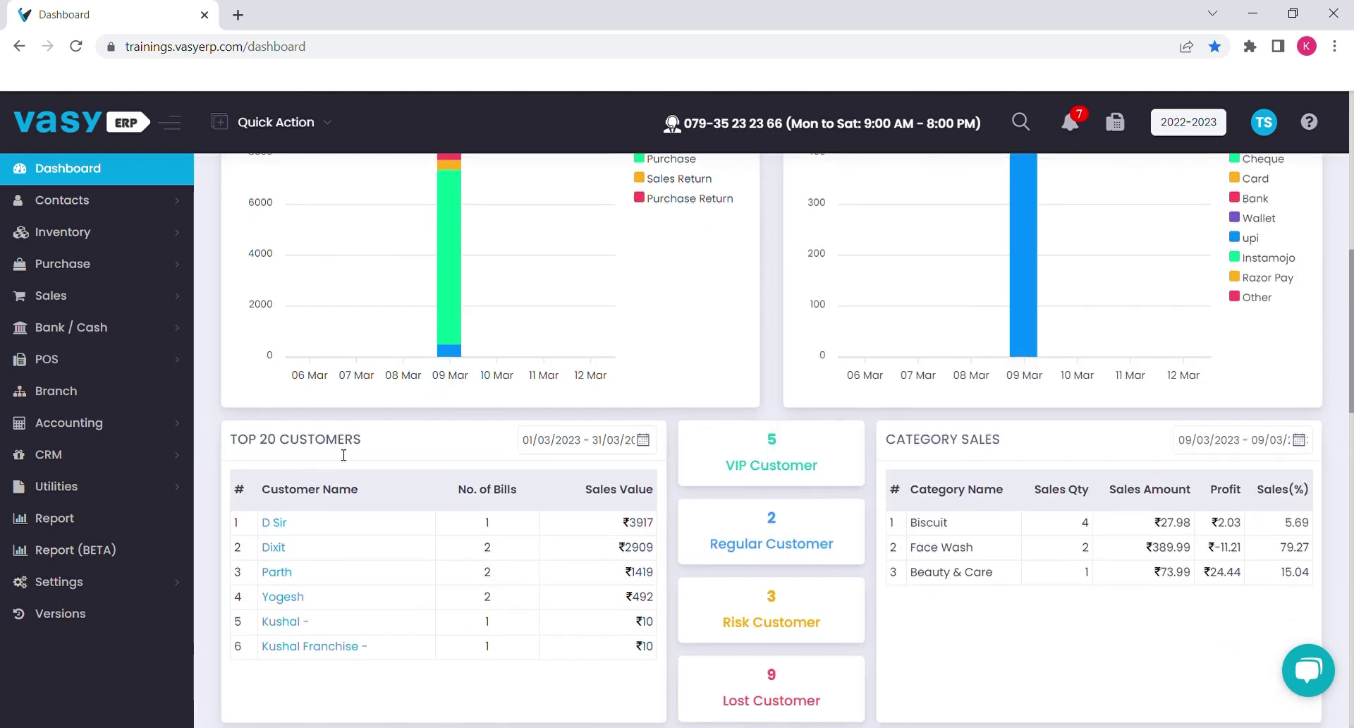
{"action": "scroll", "coordinate": [514, 447], "scroll_direction": "down", "scroll_amount": 3}
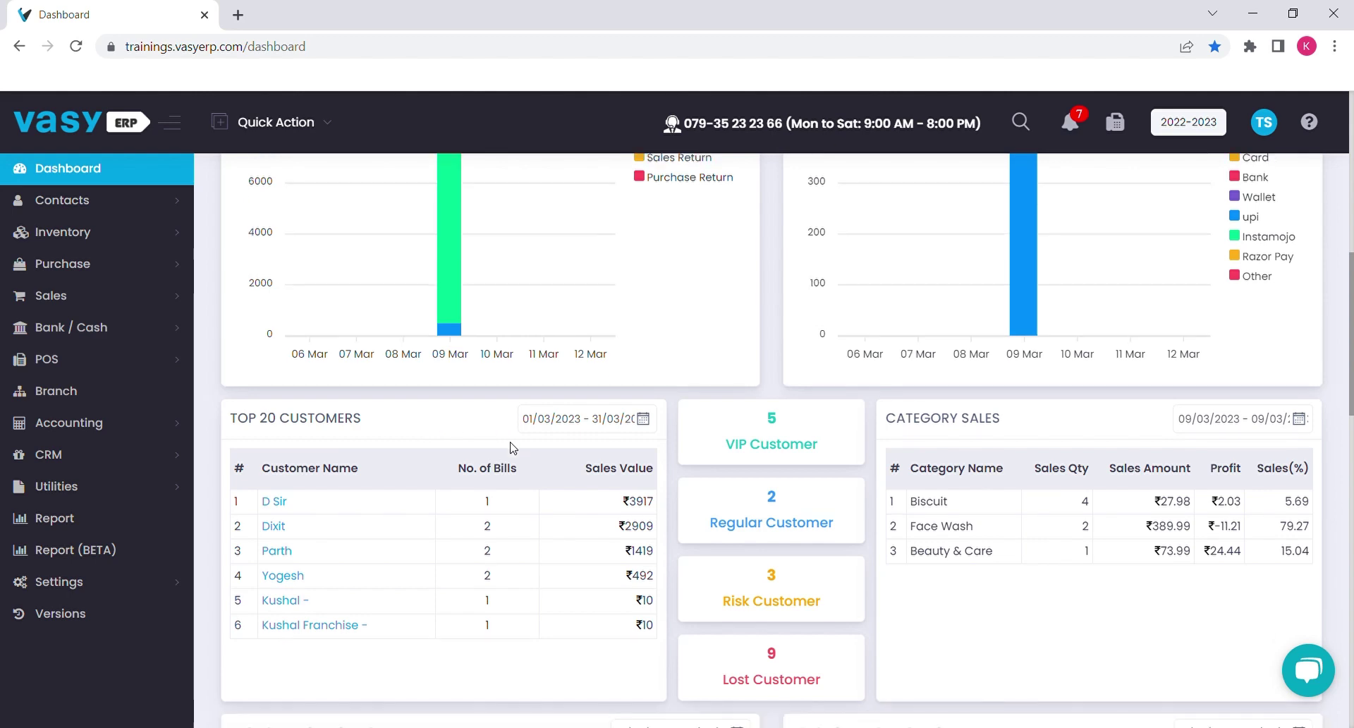
{"action": "scroll", "coordinate": [515, 446], "scroll_direction": "down", "scroll_amount": 1}
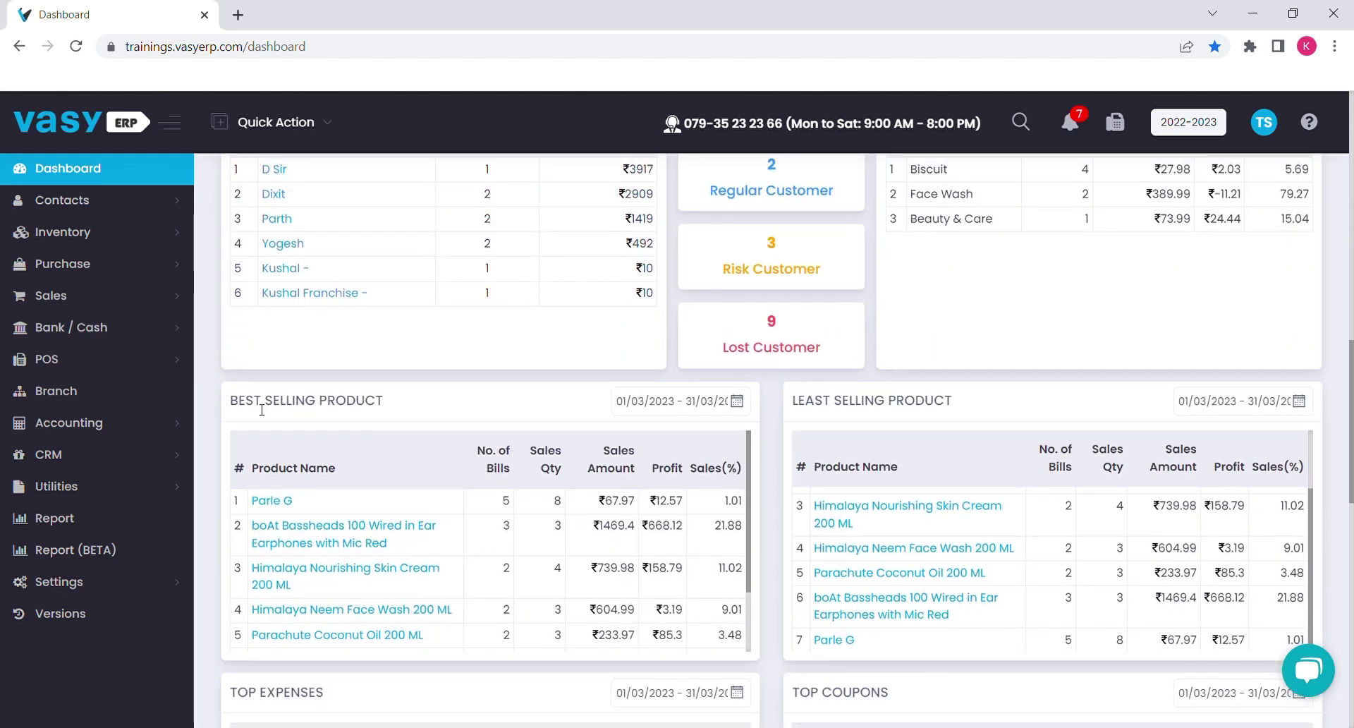
{"action": "left_click_drag", "start_coordinate": [255, 400], "coordinate": [345, 400]}
{"action": "left_click_drag", "start_coordinate": [835, 400], "coordinate": [907, 402]}
{"action": "left_click", "coordinate": [910, 409]}
{"action": "scroll", "coordinate": [912, 535], "scroll_direction": "down", "scroll_amount": 1}
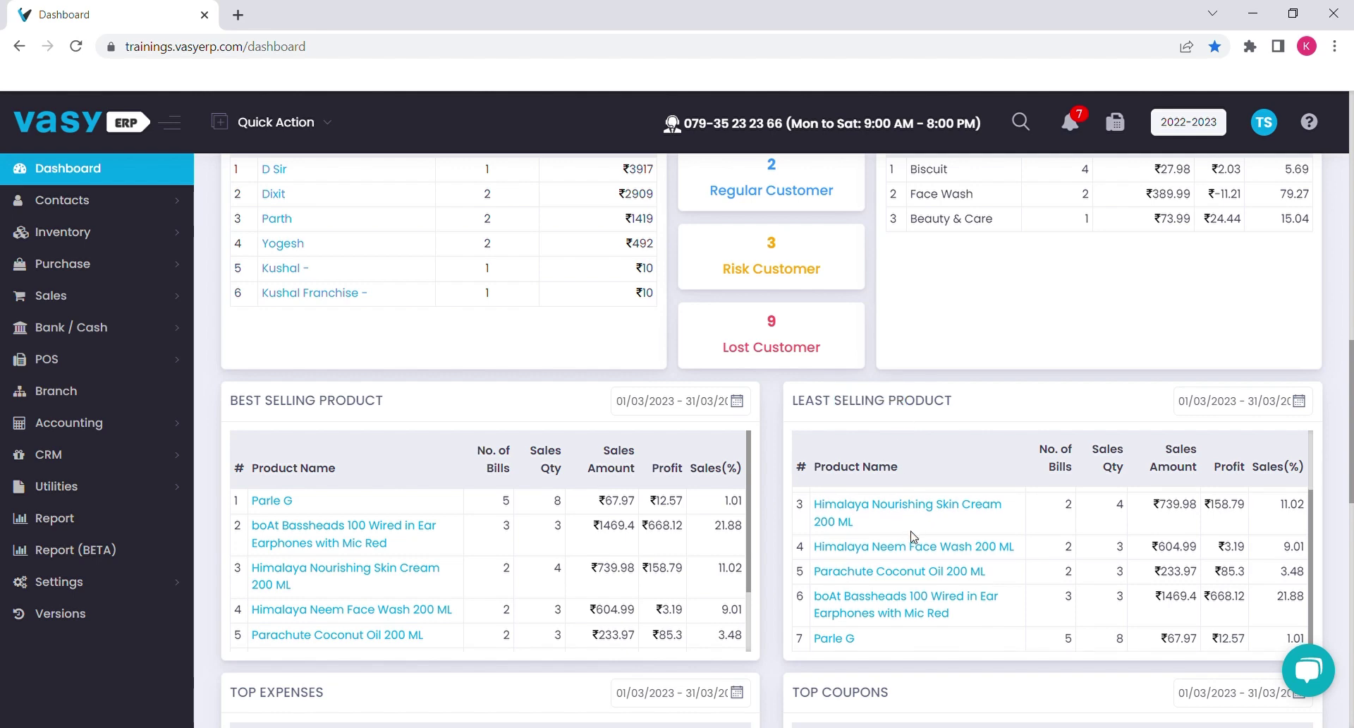
{"action": "scroll", "coordinate": [912, 535], "scroll_direction": "up", "scroll_amount": 1}
{"action": "scroll", "coordinate": [773, 557], "scroll_direction": "down", "scroll_amount": 4}
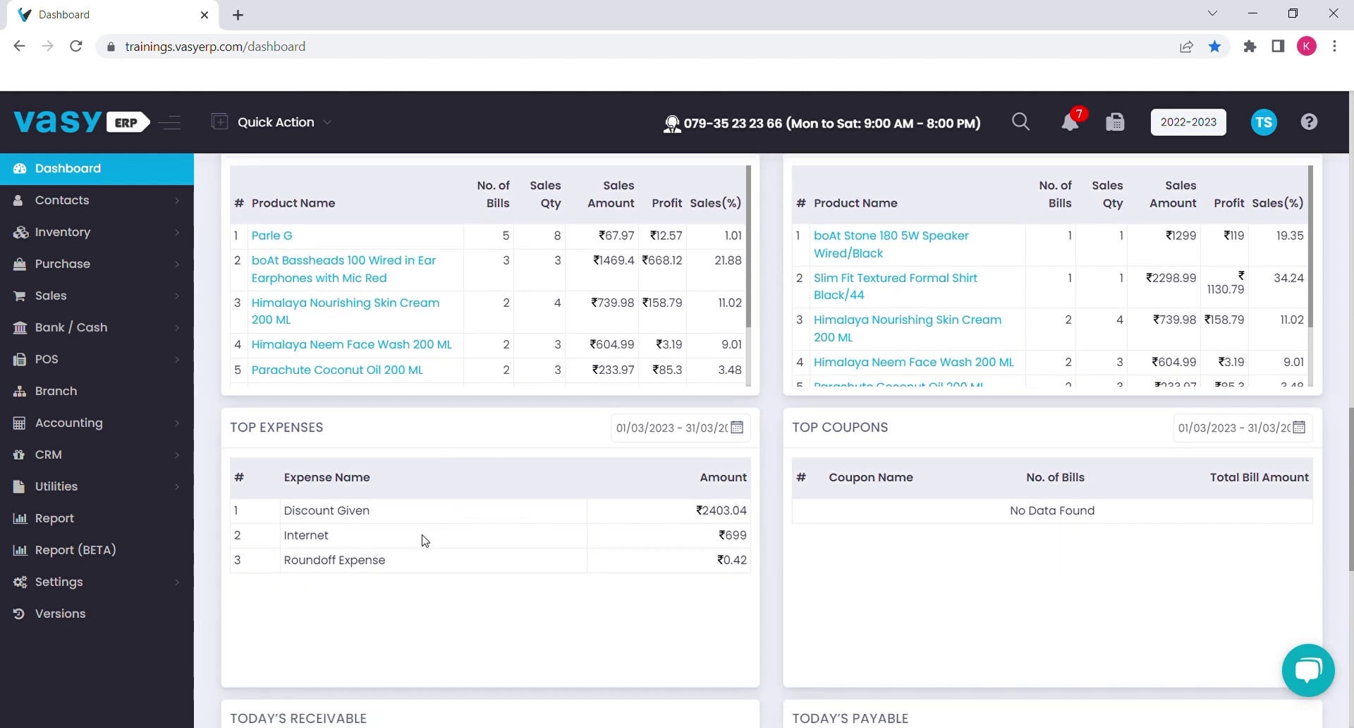
{"action": "scroll", "coordinate": [424, 541], "scroll_direction": "down", "scroll_amount": 8}
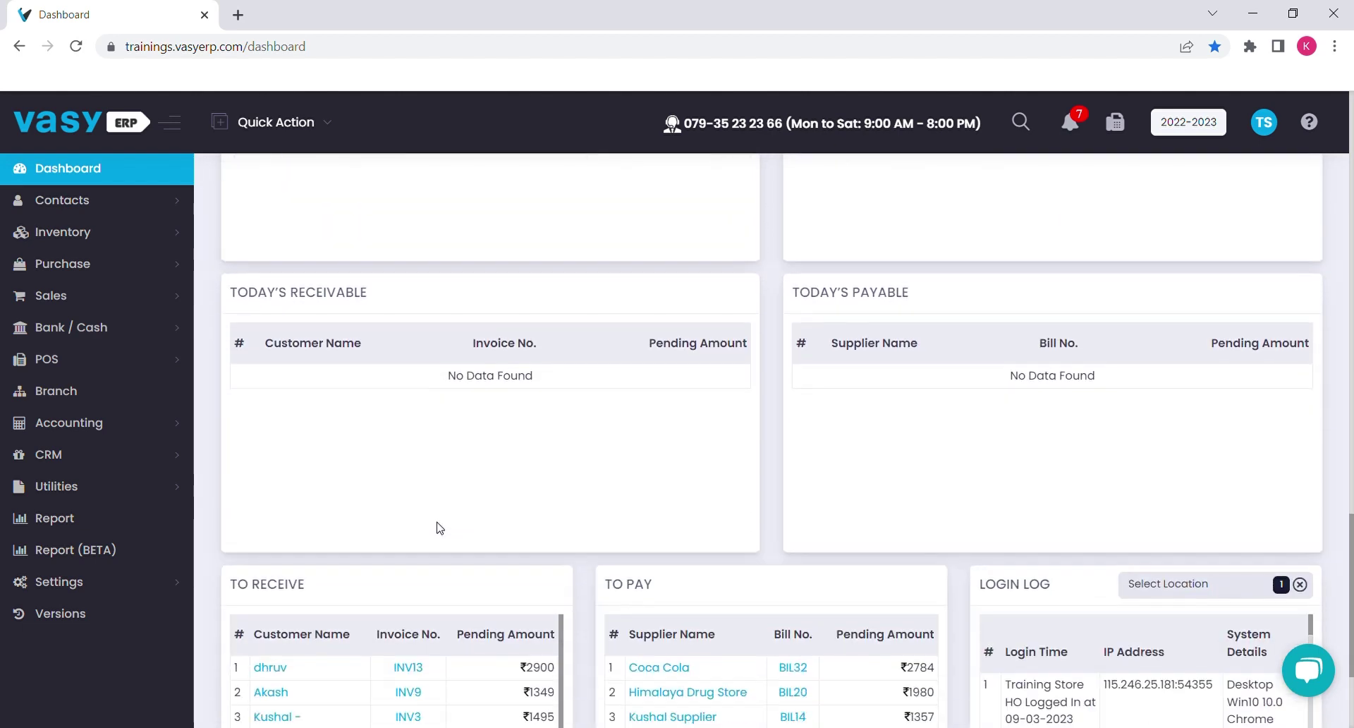
{"action": "left_click_drag", "start_coordinate": [251, 487], "coordinate": [288, 487]}
{"action": "left_click_drag", "start_coordinate": [610, 487], "coordinate": [656, 485]}
{"action": "left_click", "coordinate": [764, 479]}
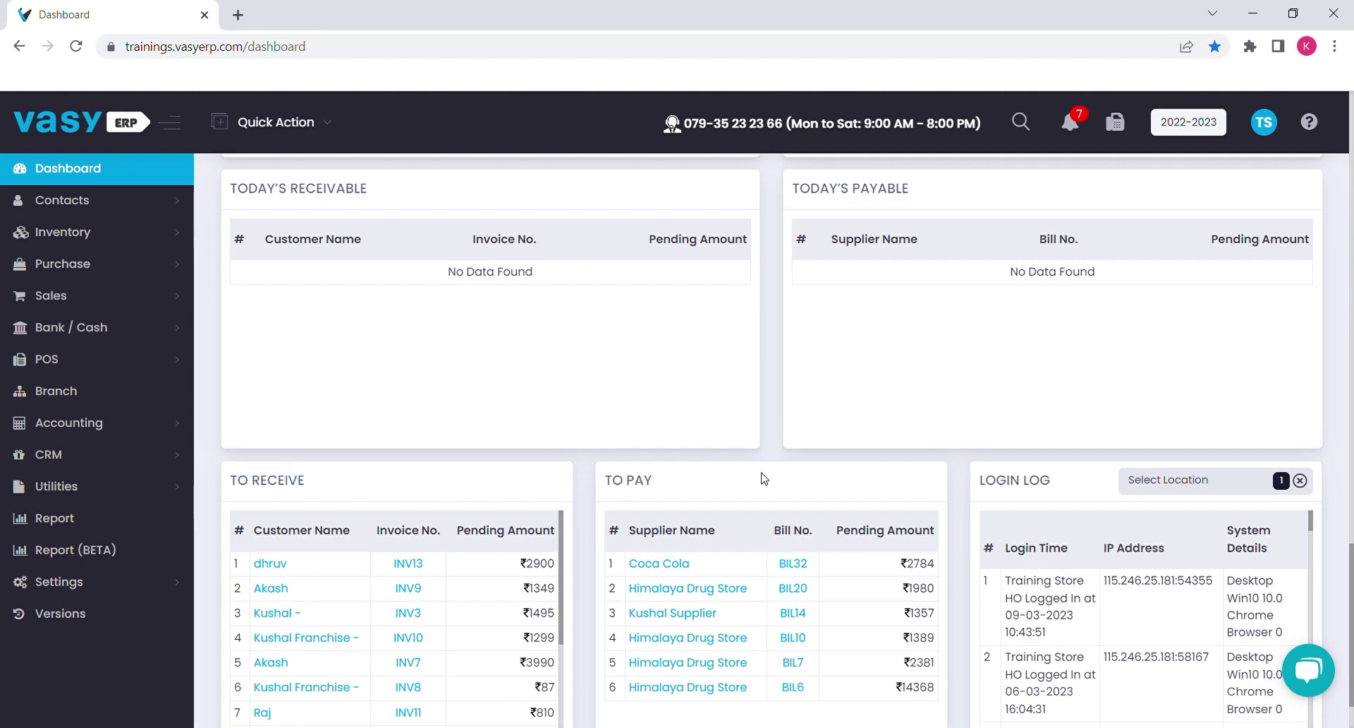
Open General Settings, peek at the store's account menu, and scroll through the Profile page
{"action": "left_click", "coordinate": [1260, 135]}
{"action": "left_click", "coordinate": [1256, 139]}
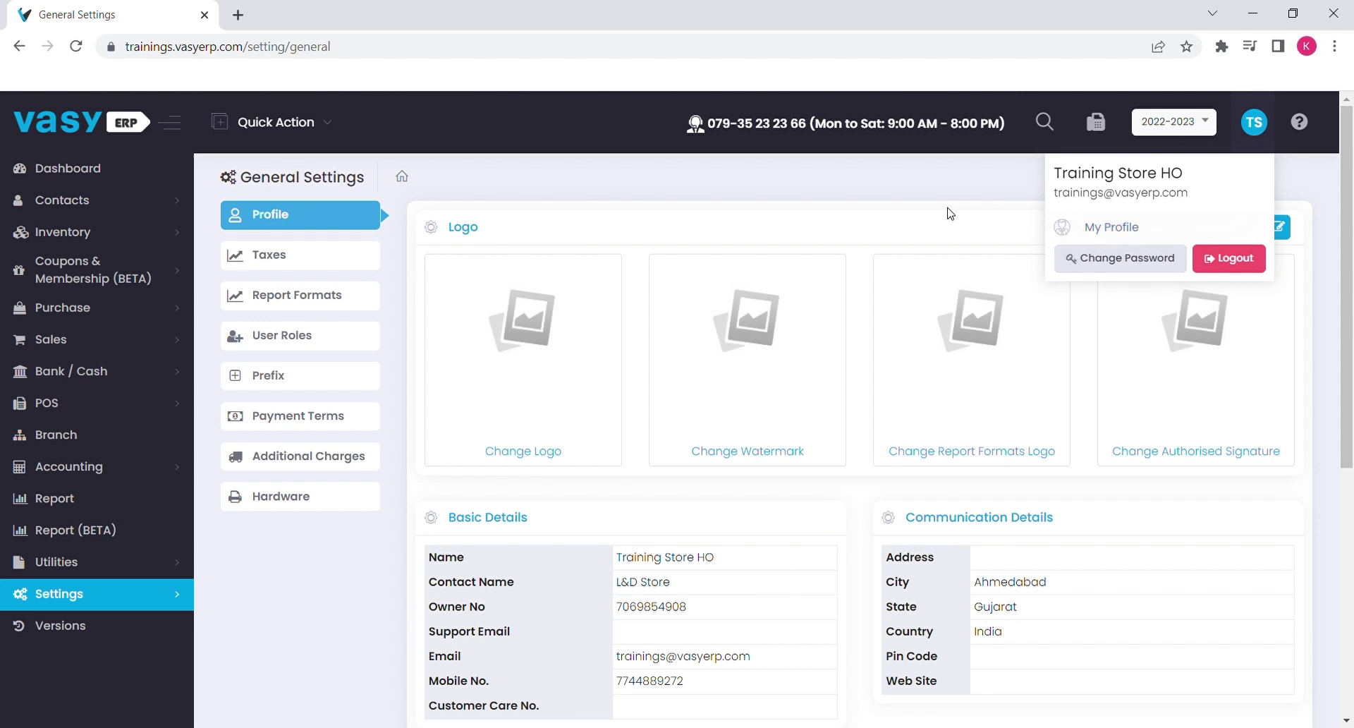
{"action": "left_click", "coordinate": [950, 213]}
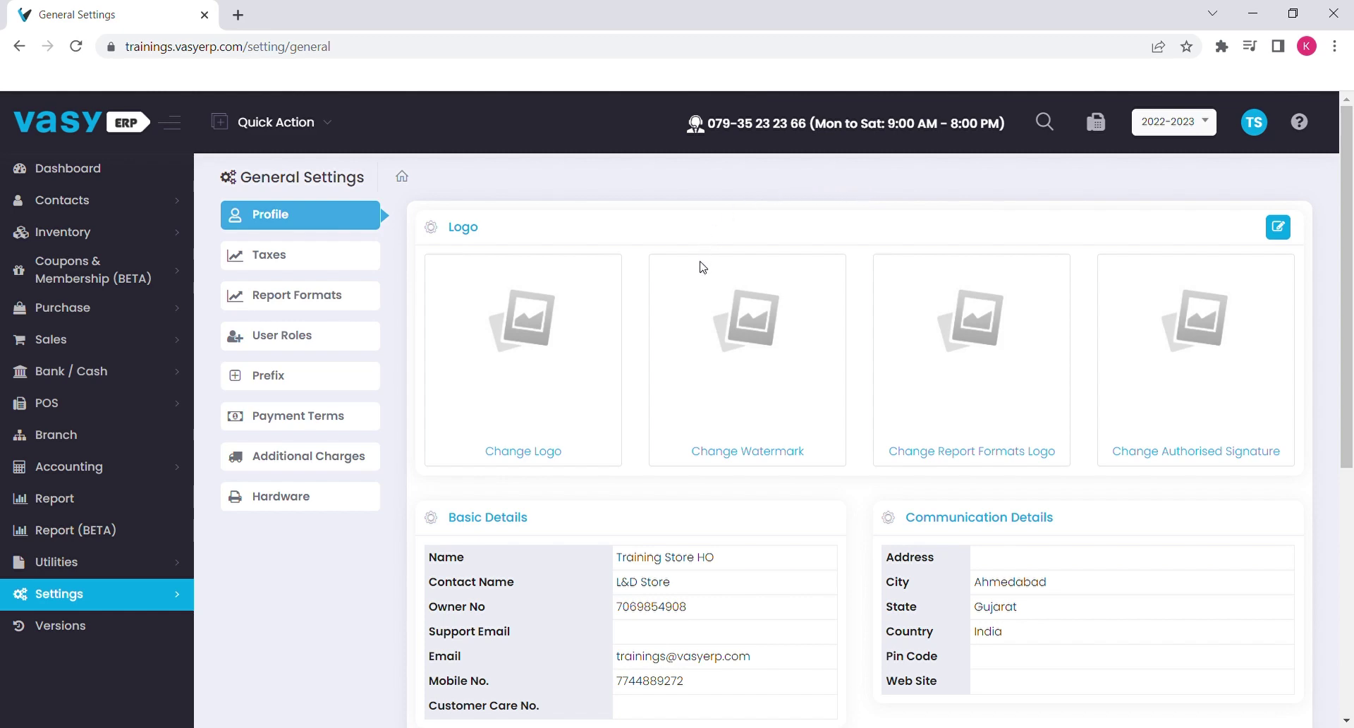
{"action": "scroll", "coordinate": [486, 459], "scroll_direction": "down", "scroll_amount": 5}
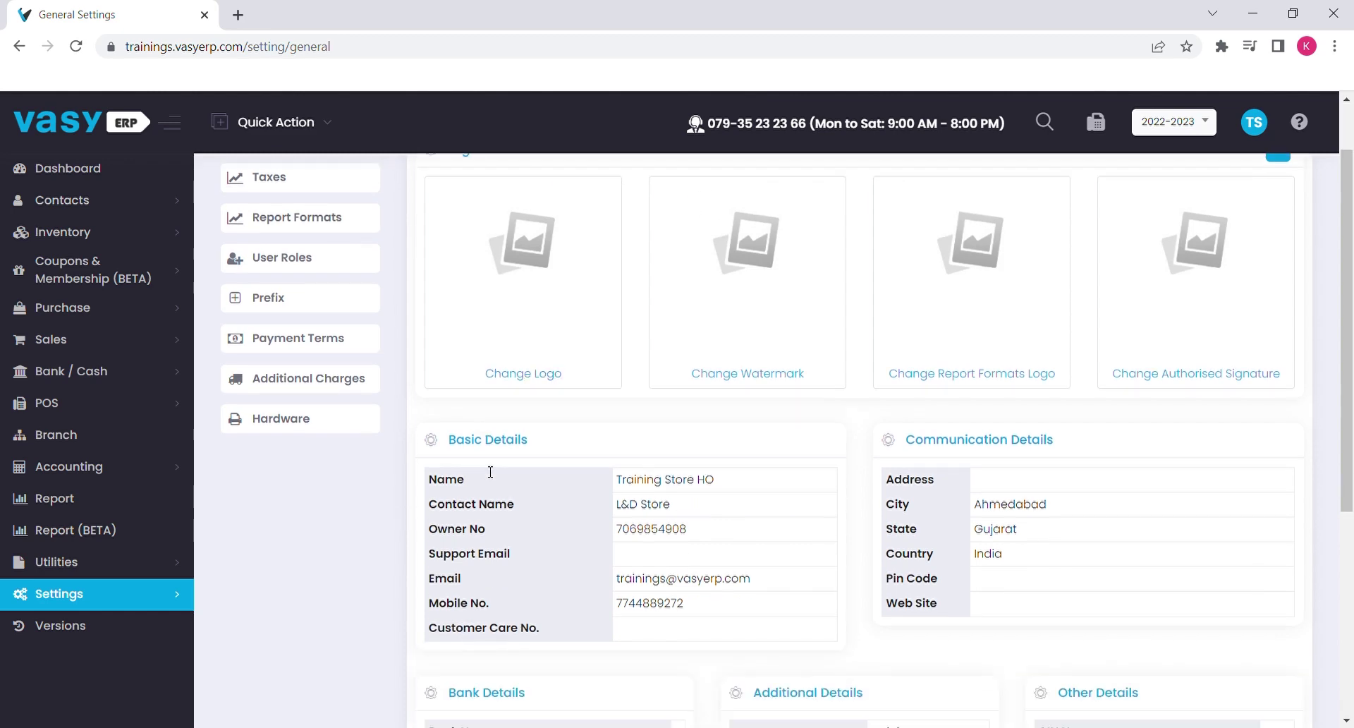
{"action": "scroll", "coordinate": [592, 458], "scroll_direction": "up", "scroll_amount": 5}
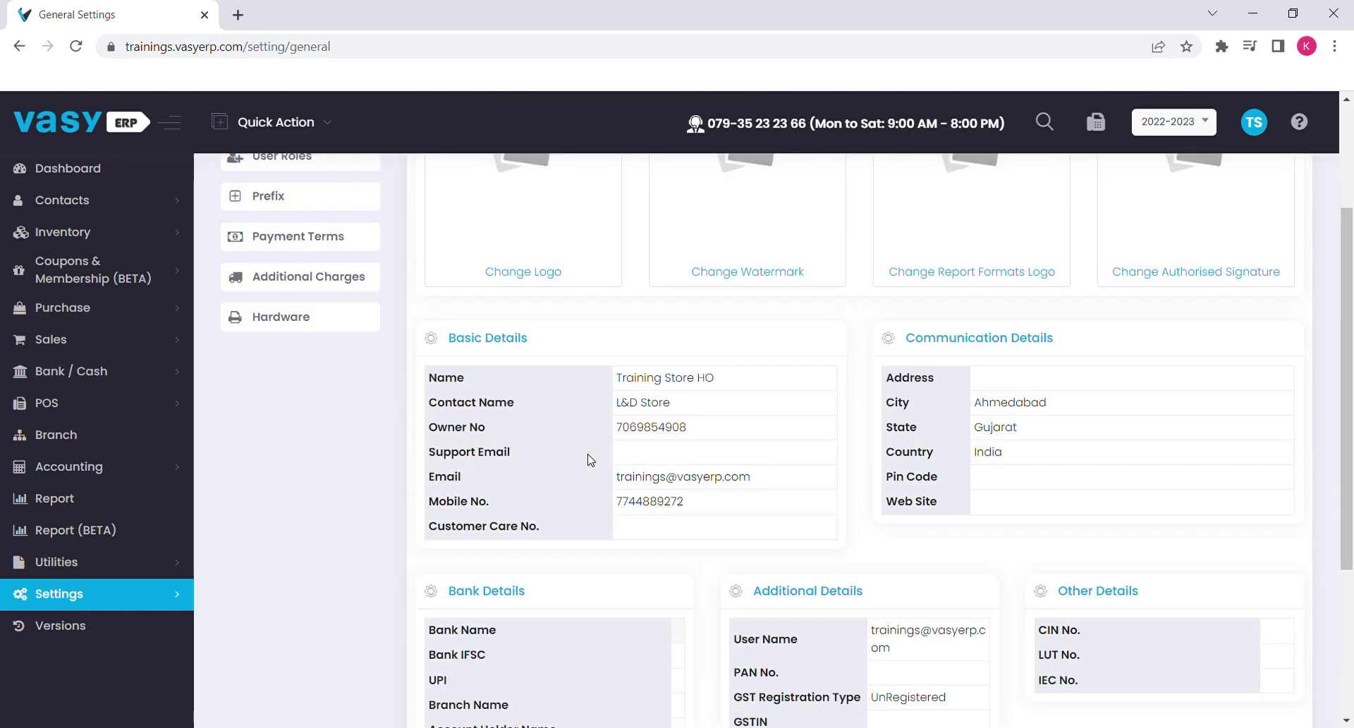
Browse the Taxes, Report Formats, User Roles, prefixes, Payment Terms and Additional Charges settings
{"action": "left_click", "coordinate": [310, 258]}
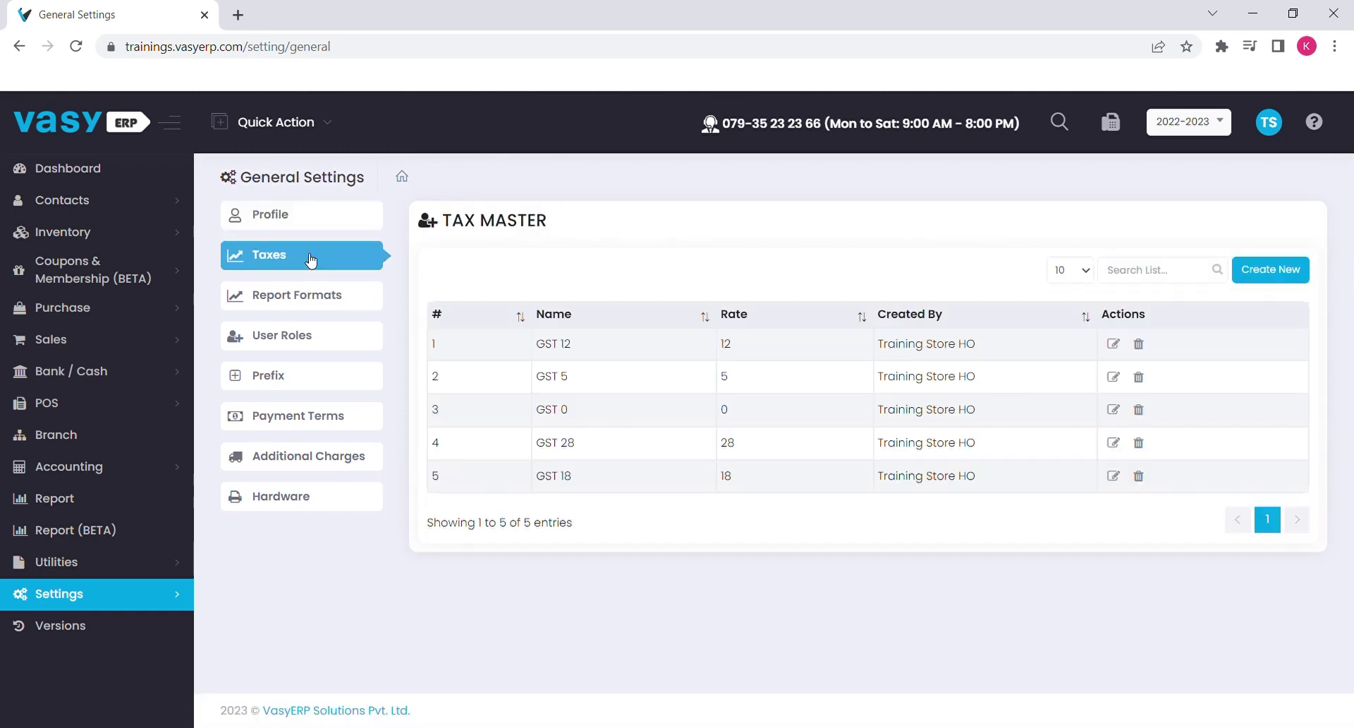
{"action": "left_click", "coordinate": [321, 303]}
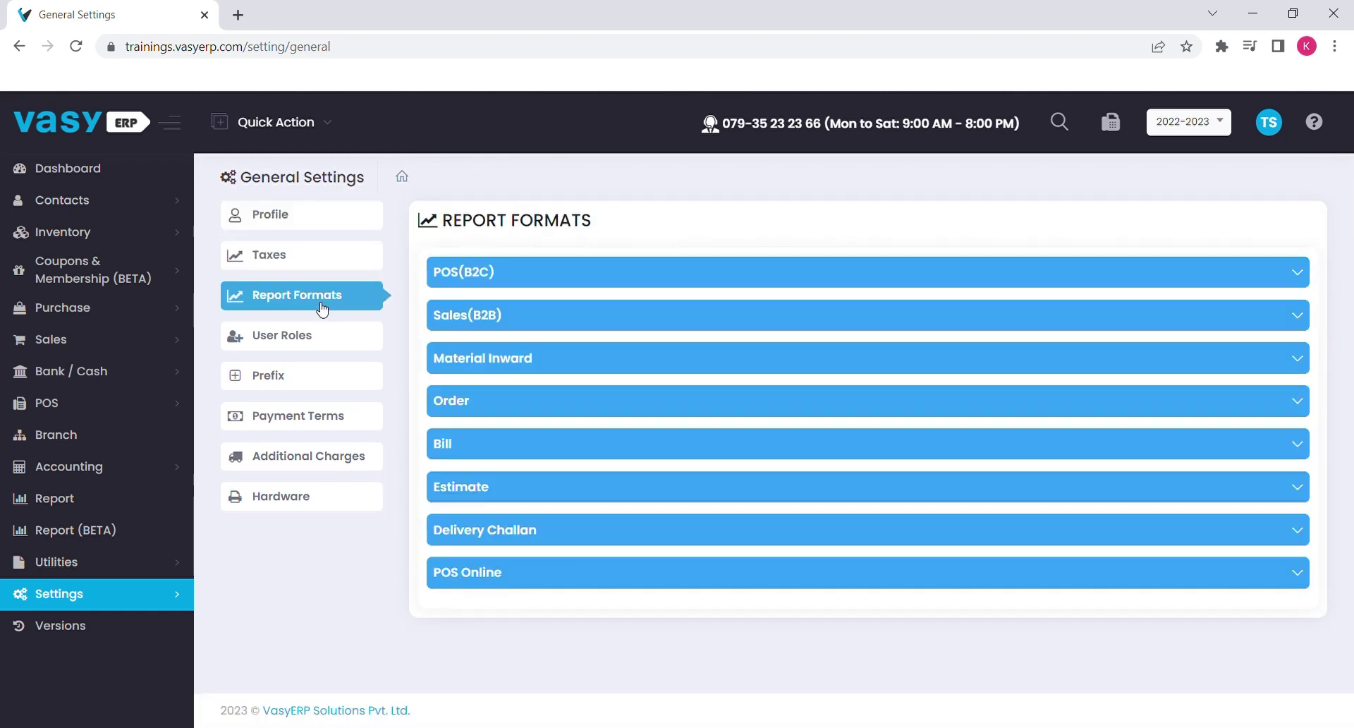
{"action": "left_click", "coordinate": [324, 342]}
{"action": "left_click", "coordinate": [310, 381]}
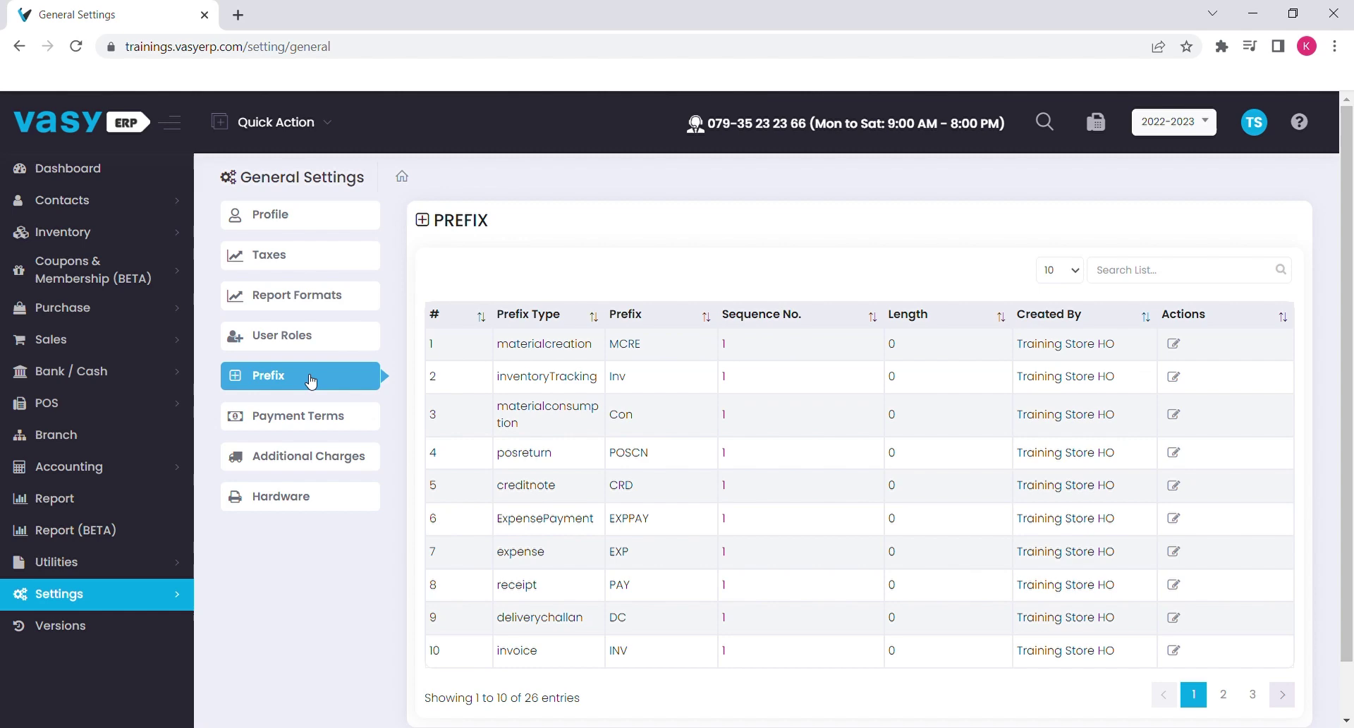
{"action": "left_click", "coordinate": [306, 423]}
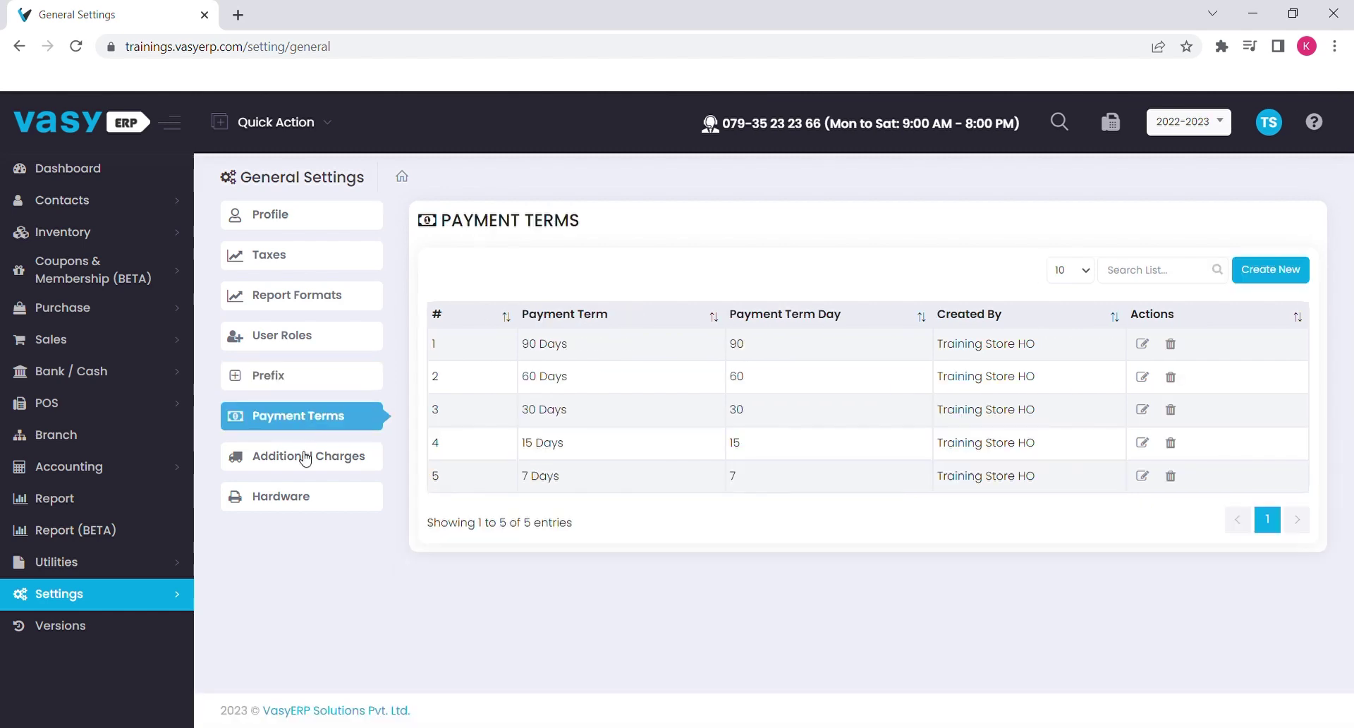
{"action": "left_click", "coordinate": [305, 458]}
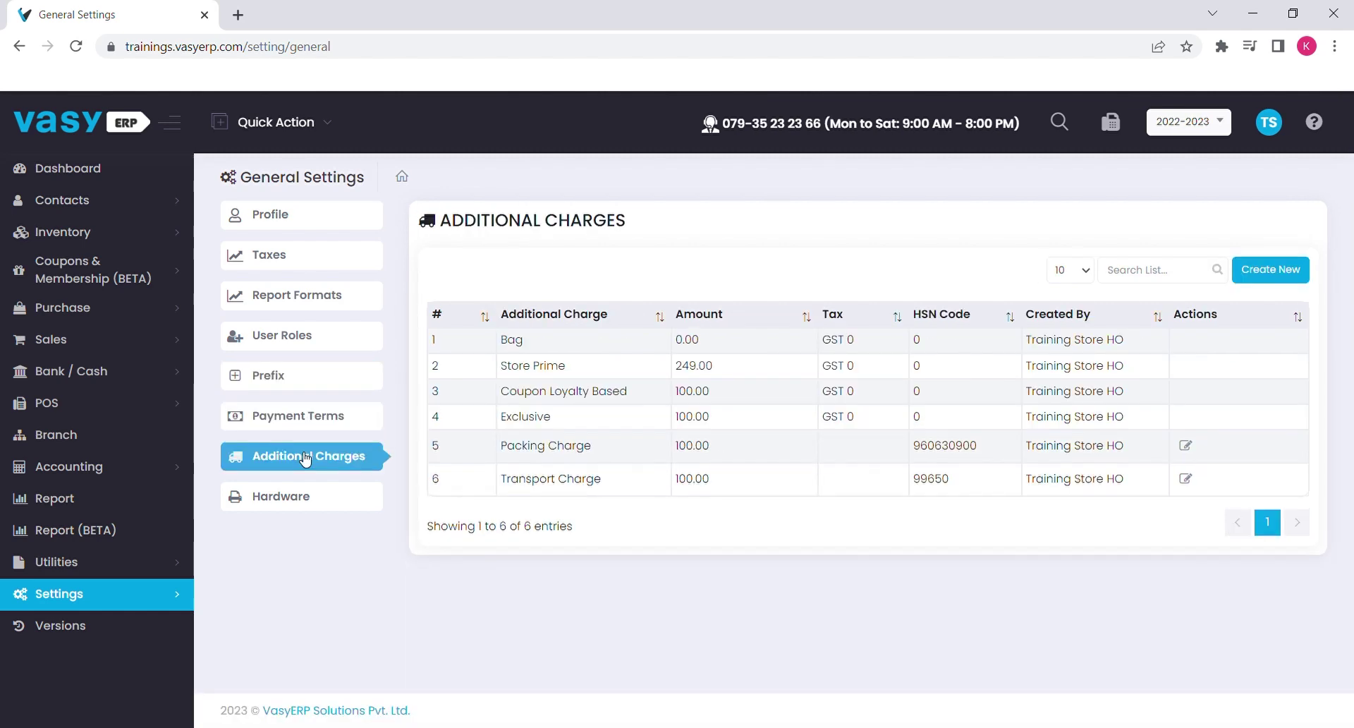
In Report Formats, expand and collapse the POS(B2C) and Sales(B2B) format options
{"action": "left_click", "coordinate": [307, 300]}
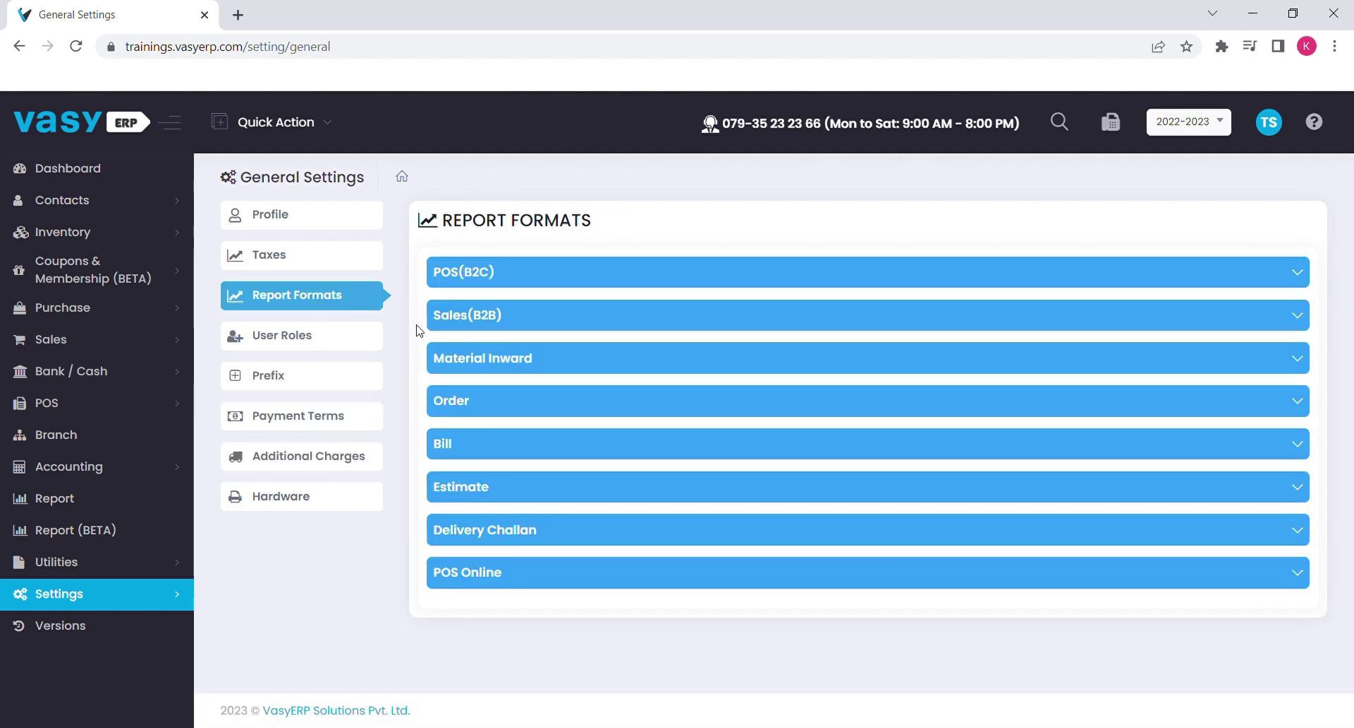
{"action": "left_click", "coordinate": [554, 273]}
{"action": "left_click", "coordinate": [557, 277]}
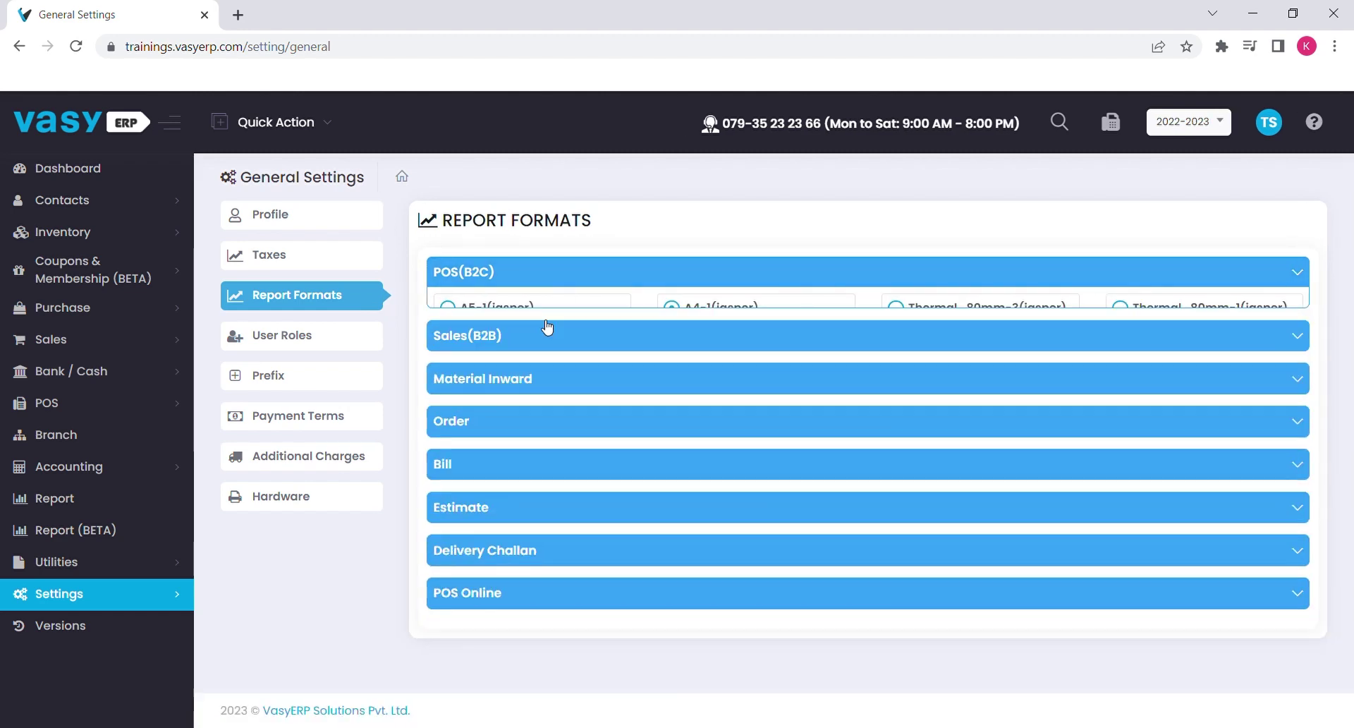
{"action": "left_click", "coordinate": [539, 315]}
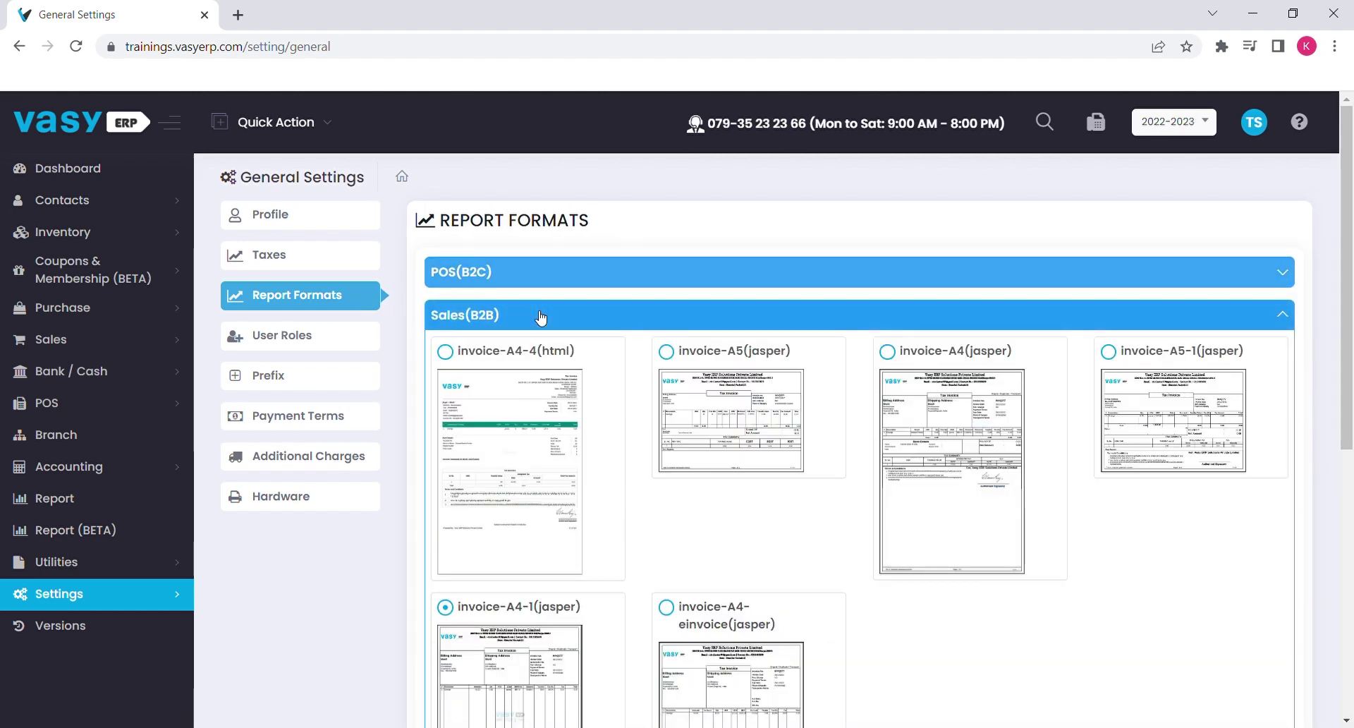
{"action": "left_click", "coordinate": [540, 316]}
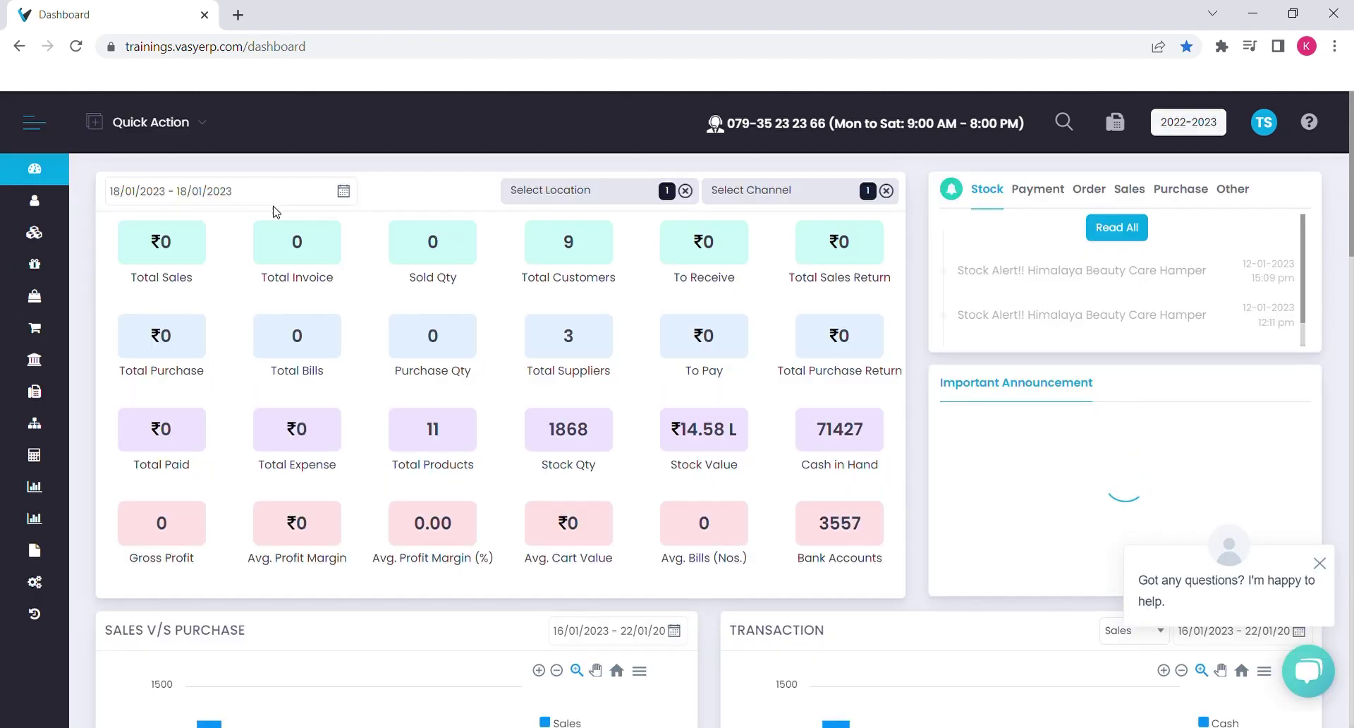
Expand the sidebar and open Contacts to show Suppliers, Customers, Transport, Vendors and Employee
{"action": "left_click", "coordinate": [34, 123]}
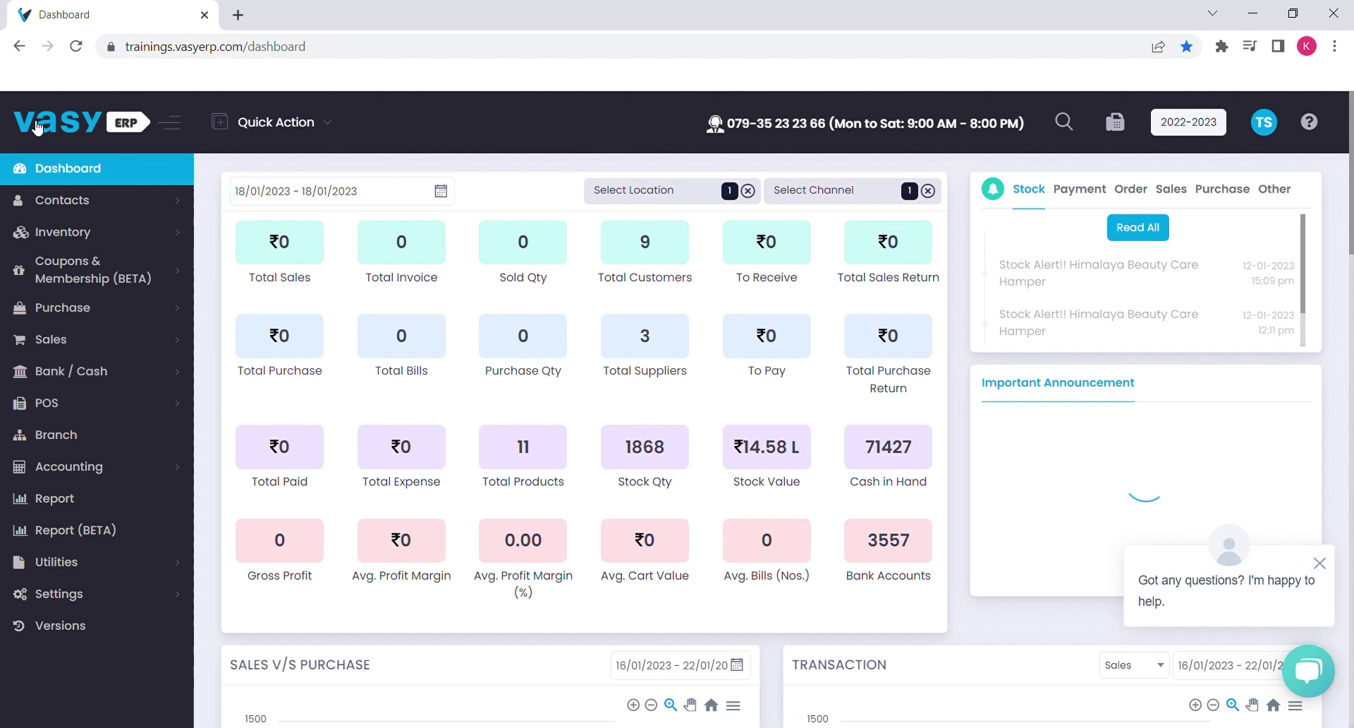
{"action": "left_click", "coordinate": [121, 200]}
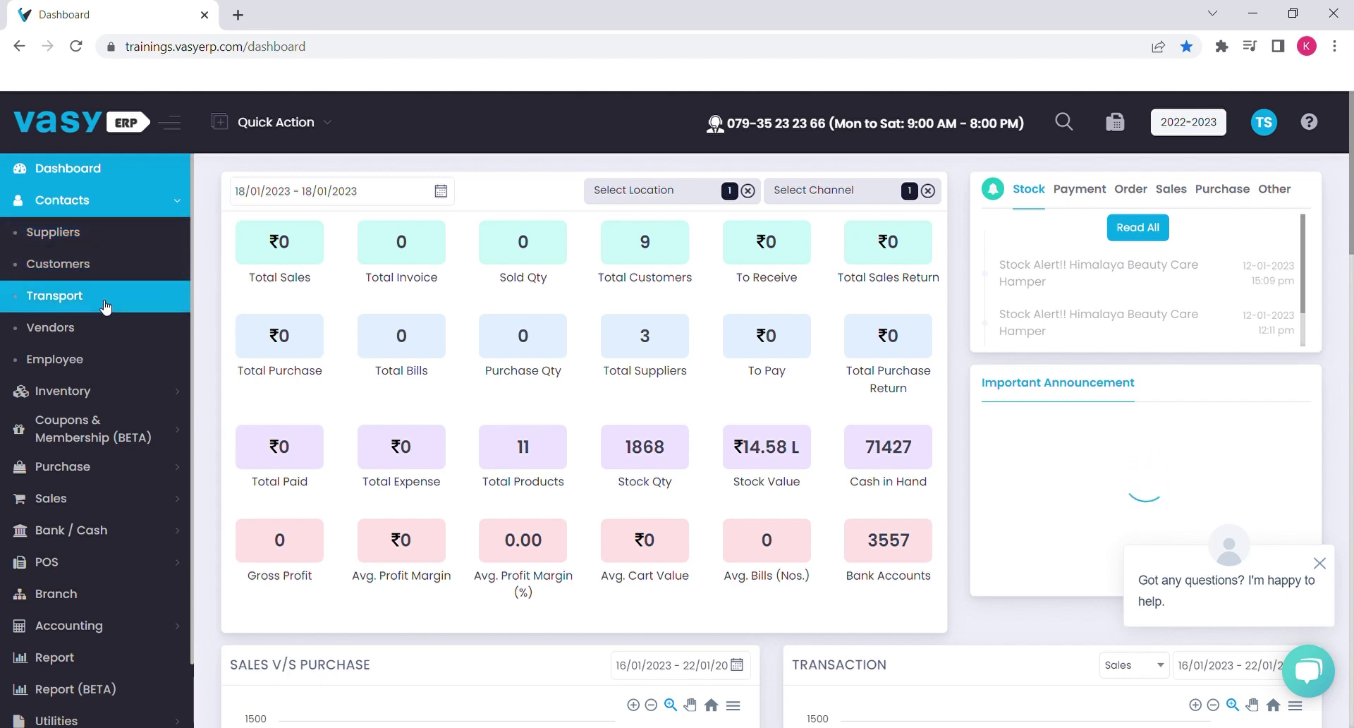
Open the Customers list and preview the Import sheet dialog without uploading anything
{"action": "left_click", "coordinate": [80, 273]}
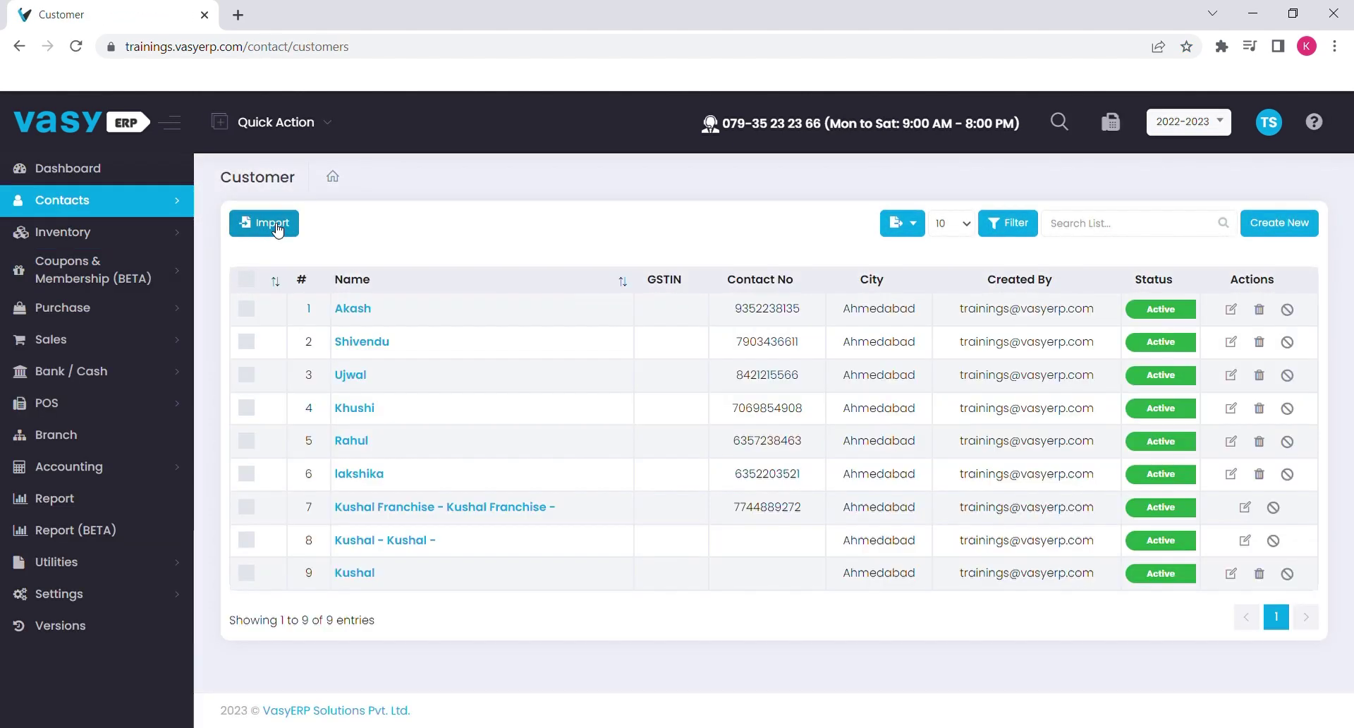
{"action": "left_click", "coordinate": [275, 226]}
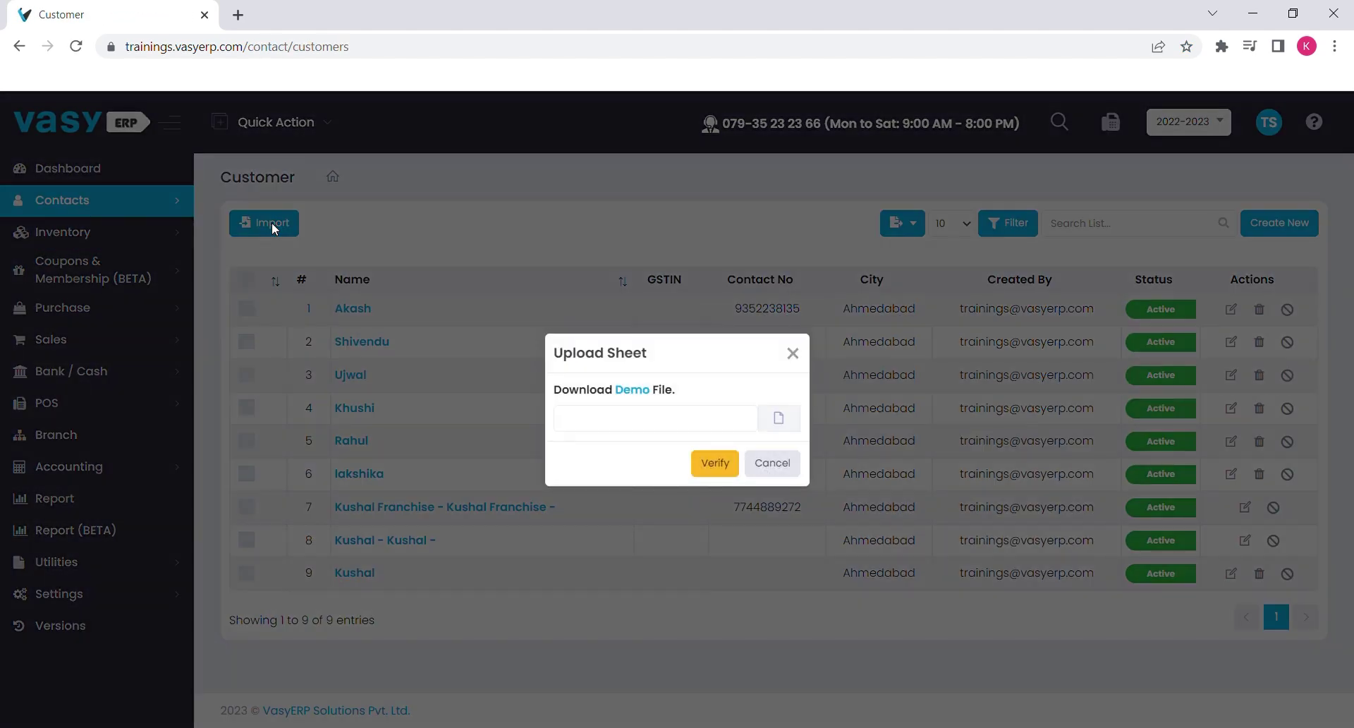
{"action": "left_click", "coordinate": [272, 222]}
Select all 9 customers and preview a bulk WhatsApp message without sending it
{"action": "left_click", "coordinate": [246, 280]}
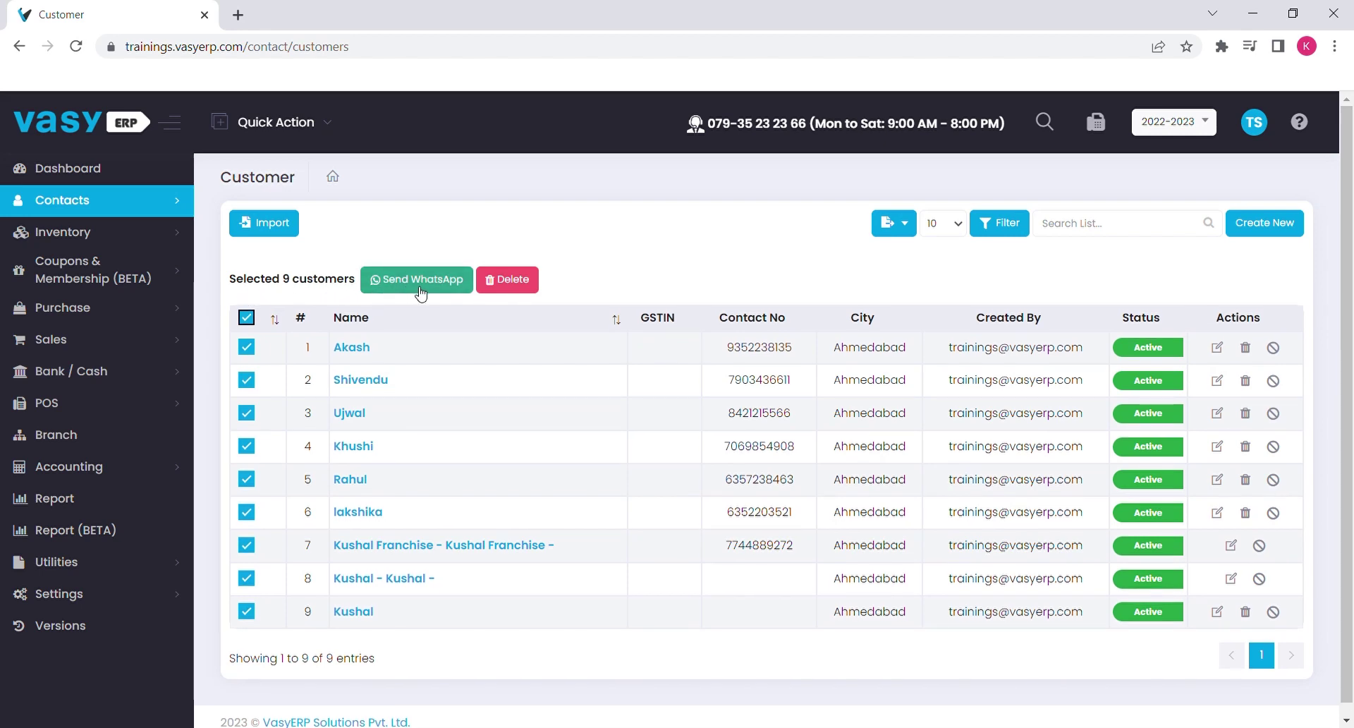
{"action": "left_click", "coordinate": [420, 282]}
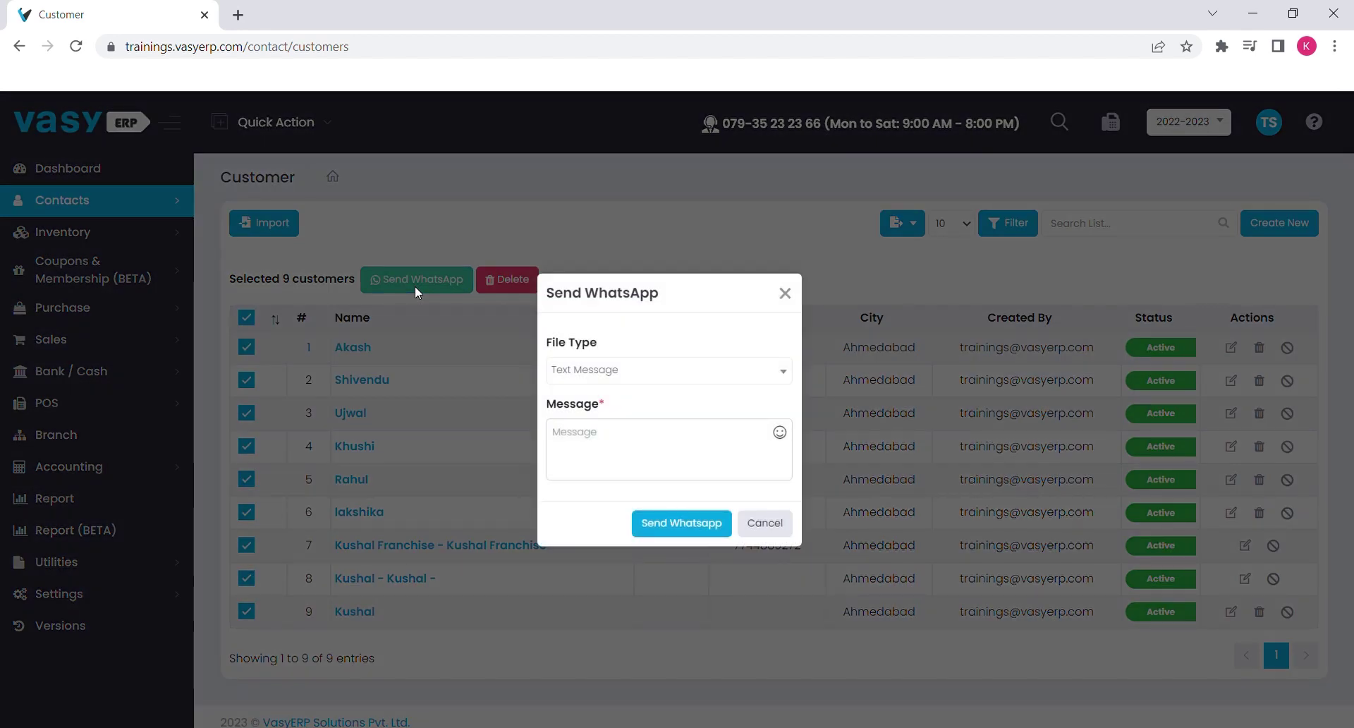
{"action": "left_click", "coordinate": [417, 289]}
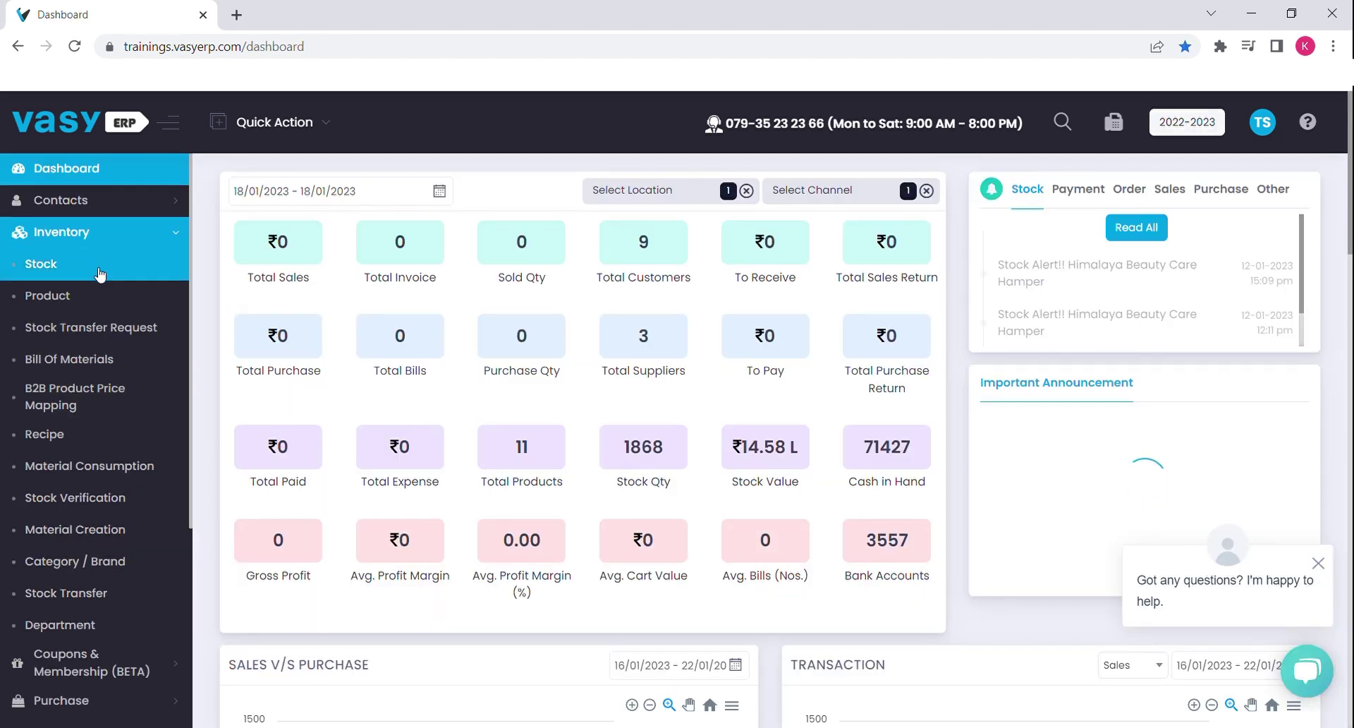
View the Stock list, then the Product list, and preview its Upload Product Sheet dialog
{"action": "left_click", "coordinate": [101, 274]}
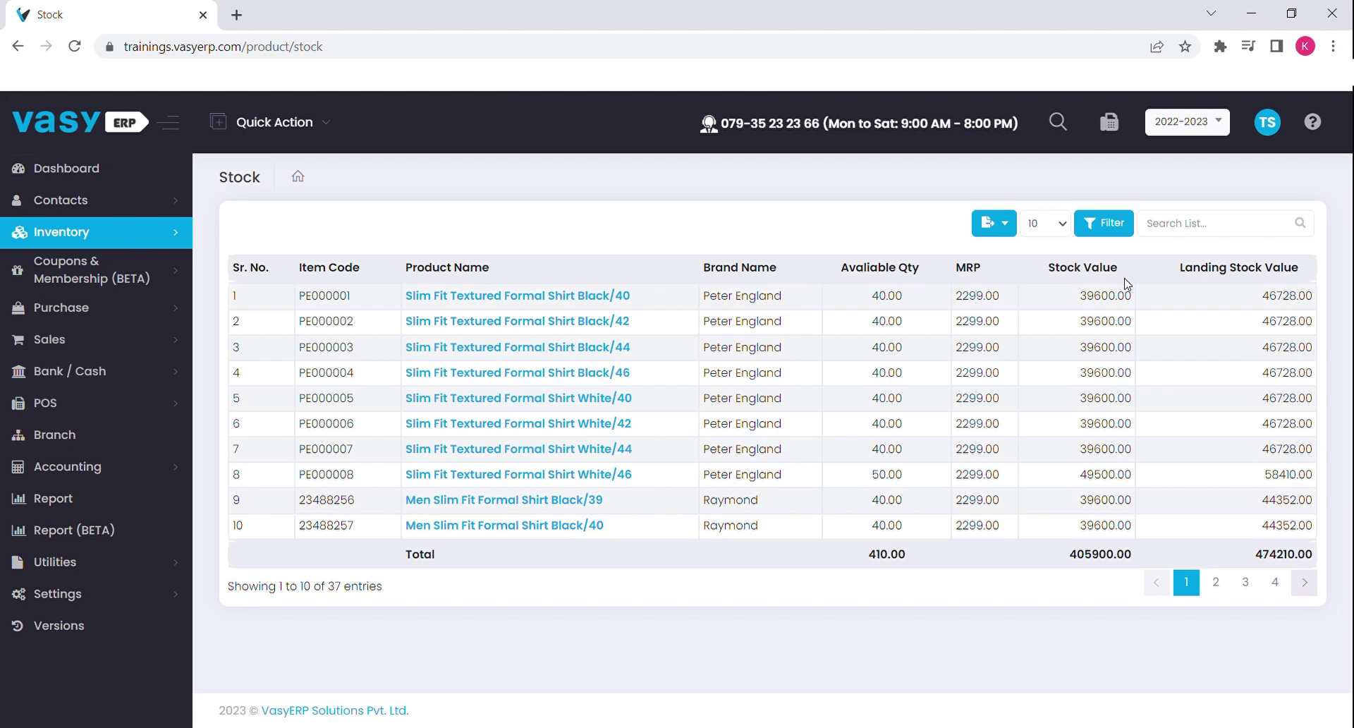
{"action": "left_click", "coordinate": [124, 231]}
{"action": "left_click", "coordinate": [91, 301]}
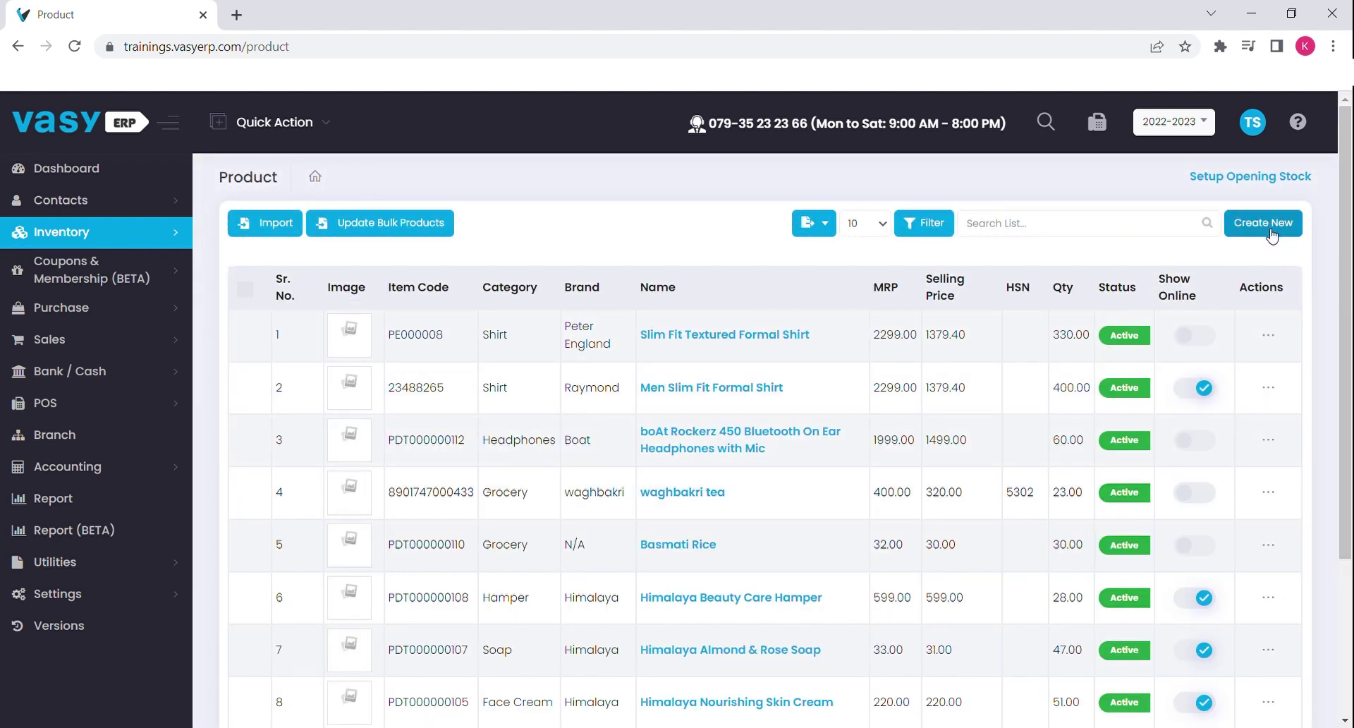
{"action": "left_click", "coordinate": [251, 225]}
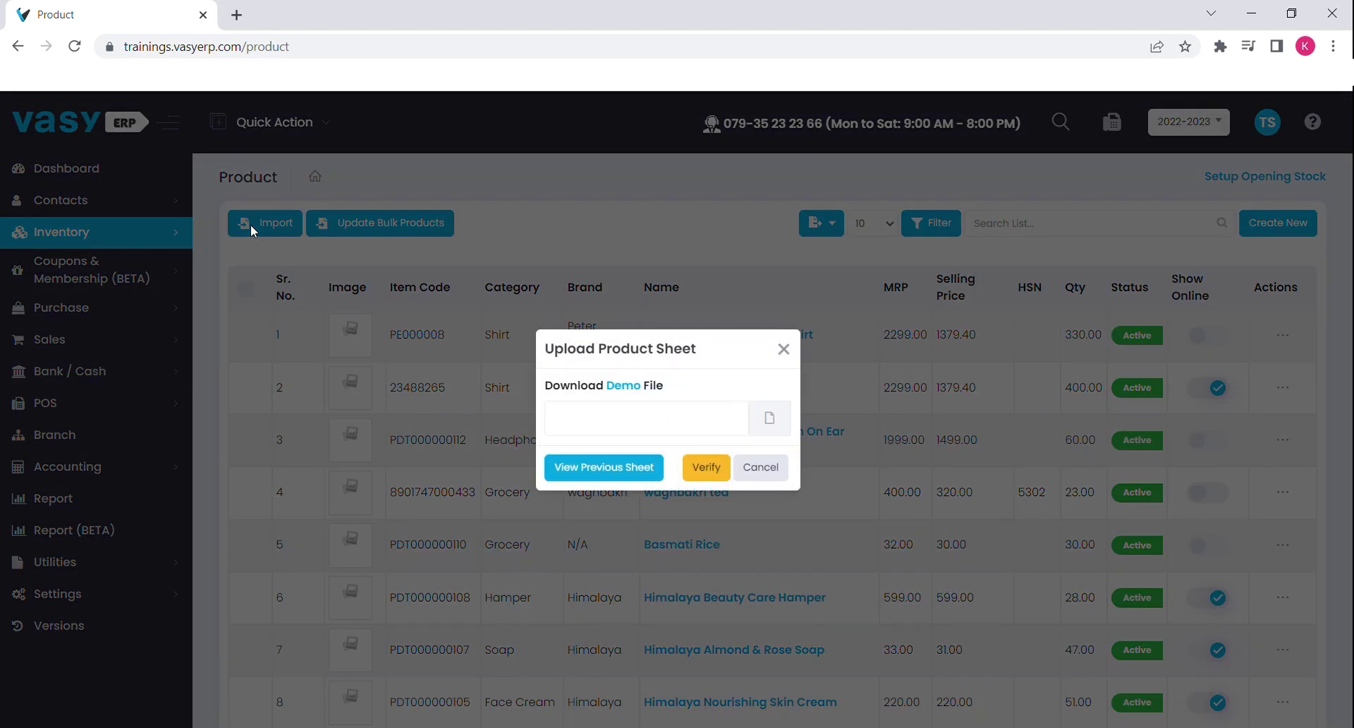
{"action": "left_click", "coordinate": [251, 224]}
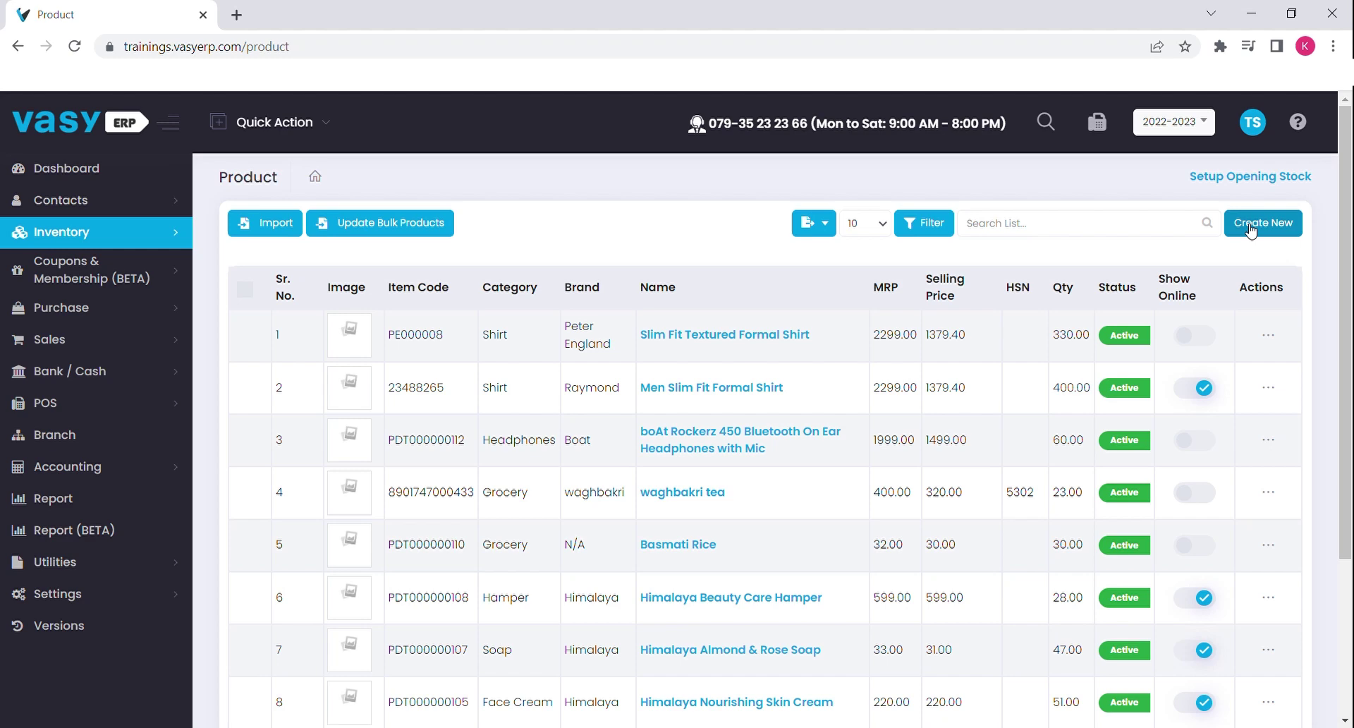
Start a new product and scroll the New Product form down to Pricing Details
{"action": "left_click", "coordinate": [1251, 224]}
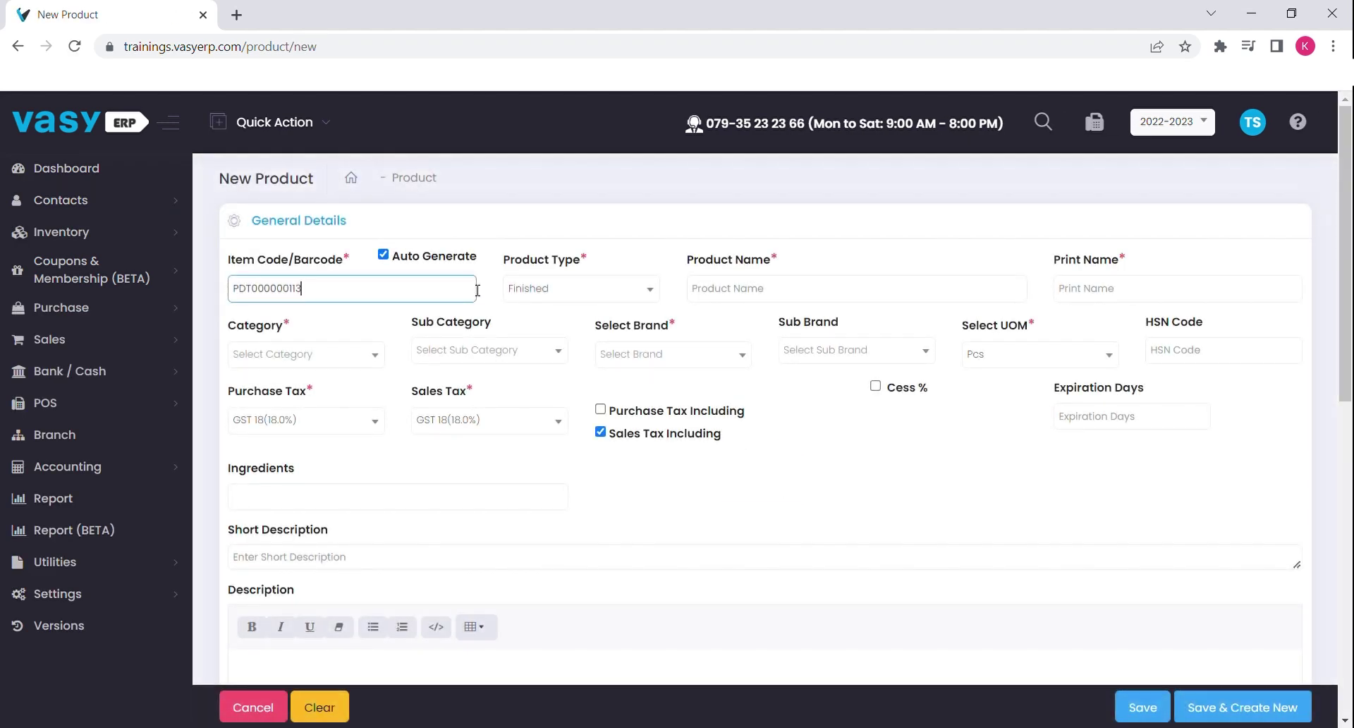
{"action": "scroll", "coordinate": [480, 305], "scroll_direction": "down", "scroll_amount": 9}
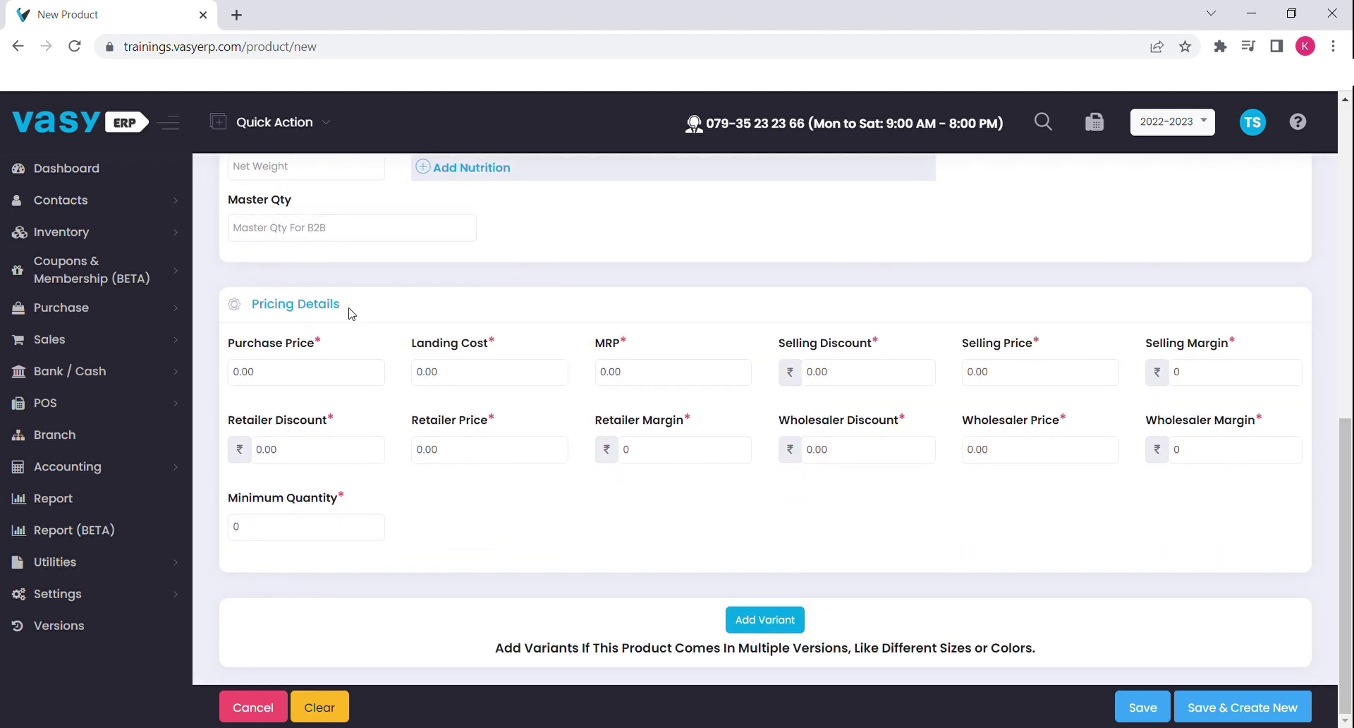
{"action": "left_click_drag", "start_coordinate": [351, 313], "coordinate": [241, 308]}
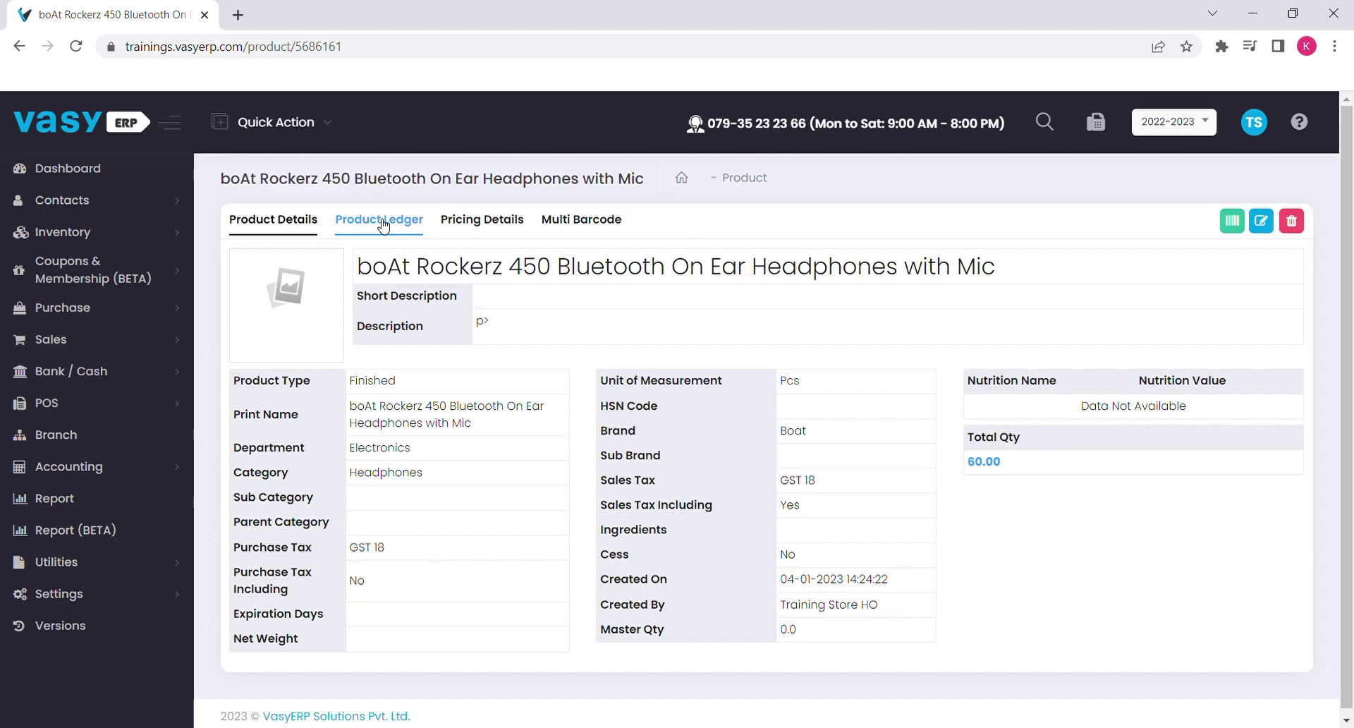
Review the headphones' Product Ledger: six stock movements from 60.00 opening stock
{"action": "left_click", "coordinate": [383, 225]}
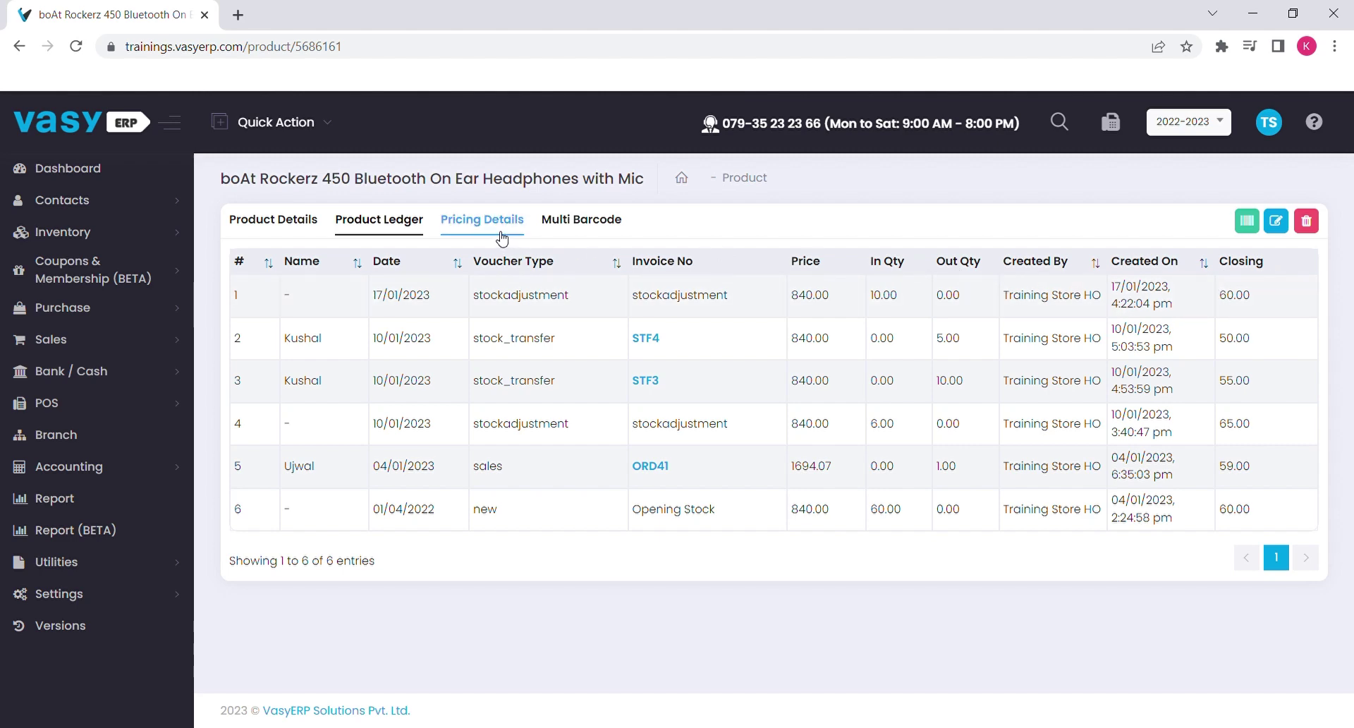
{"action": "left_click", "coordinate": [89, 240]}
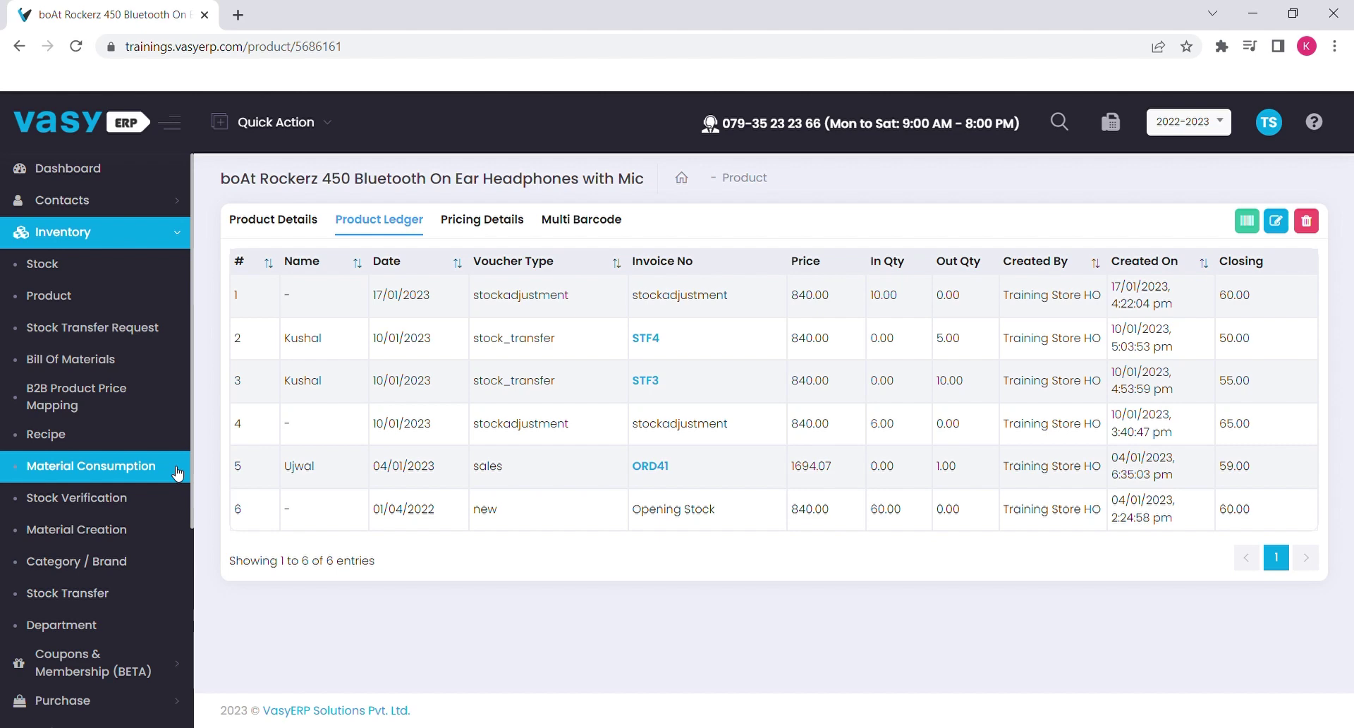
Go through Purchase Orders to the Supplier Bill list and preview bill BIL15's action options
{"action": "left_click", "coordinate": [125, 599]}
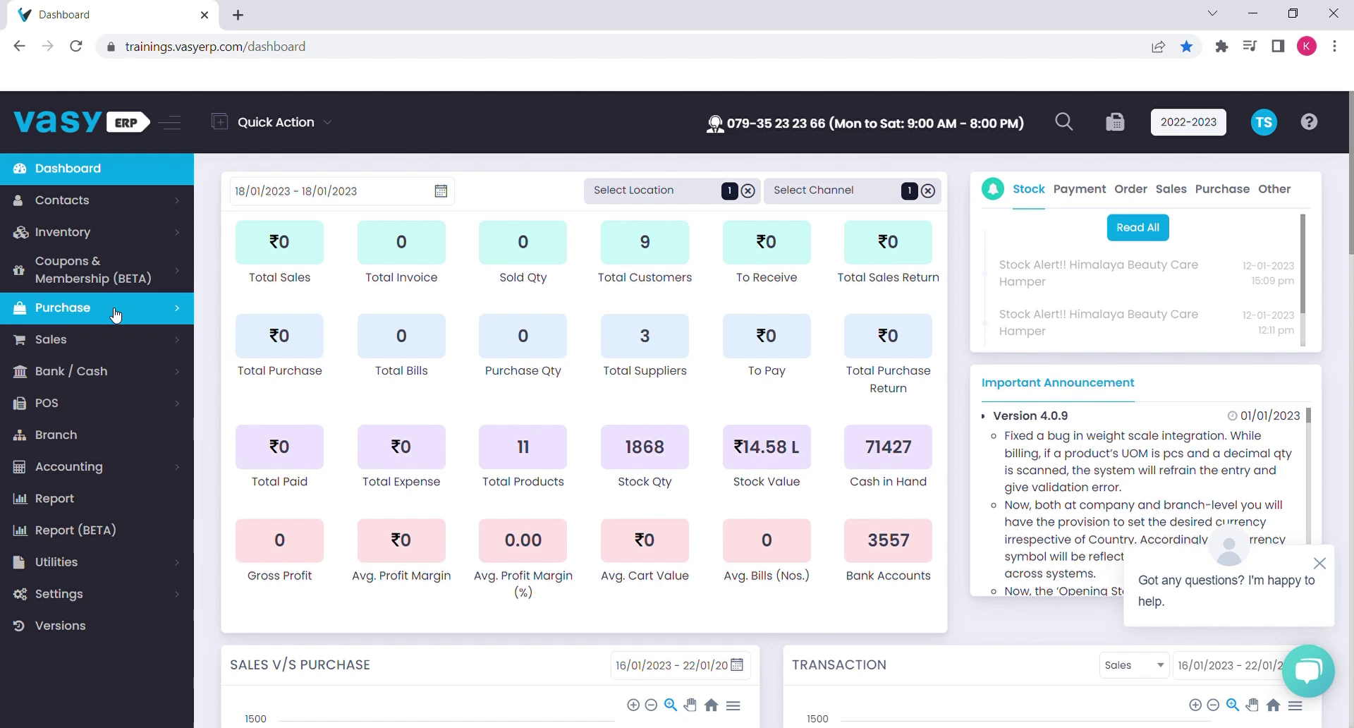
{"action": "left_click", "coordinate": [116, 314]}
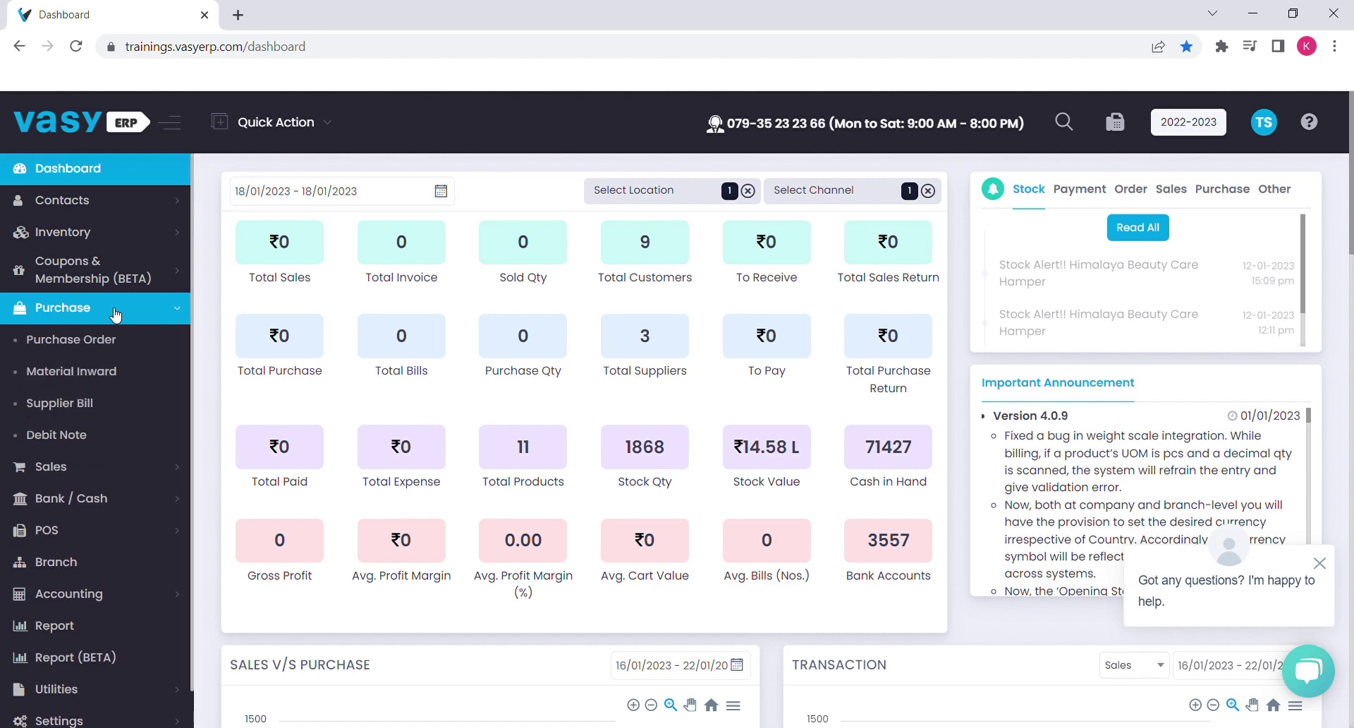
{"action": "left_click", "coordinate": [136, 346]}
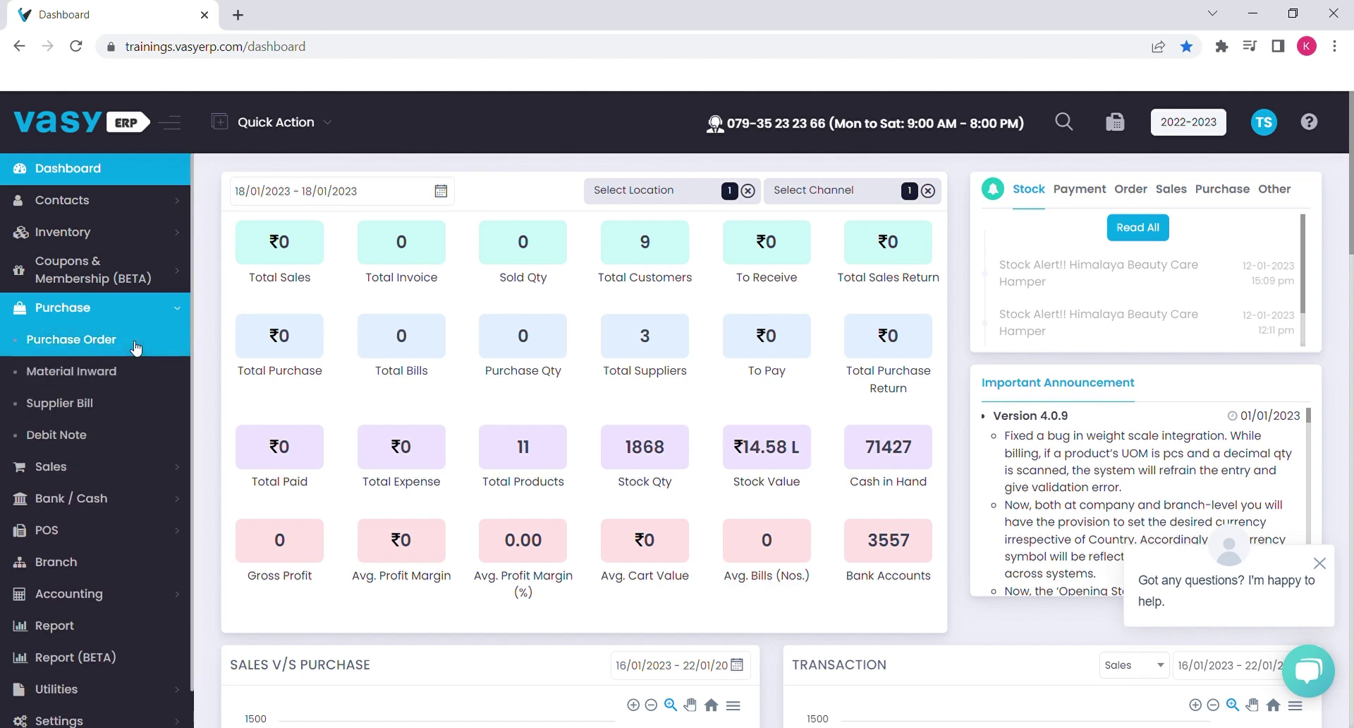
{"action": "left_click", "coordinate": [129, 406]}
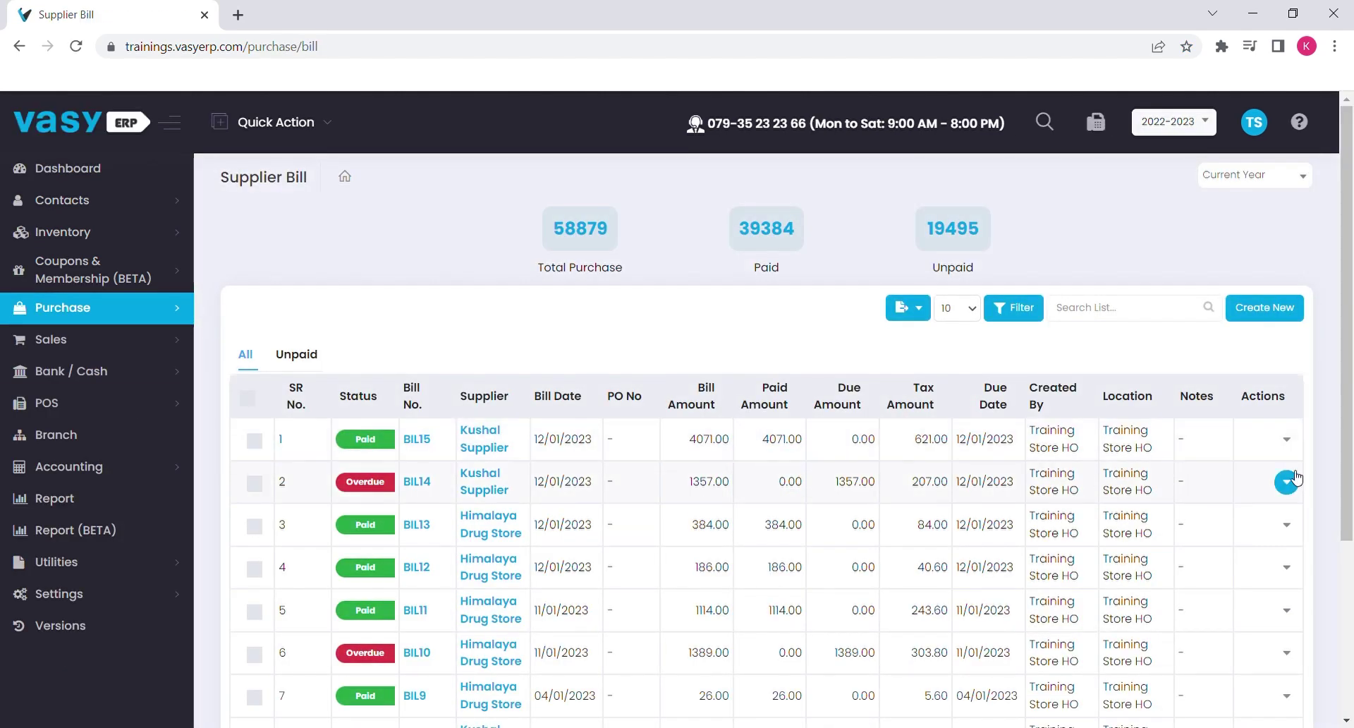
{"action": "left_click", "coordinate": [1293, 453]}
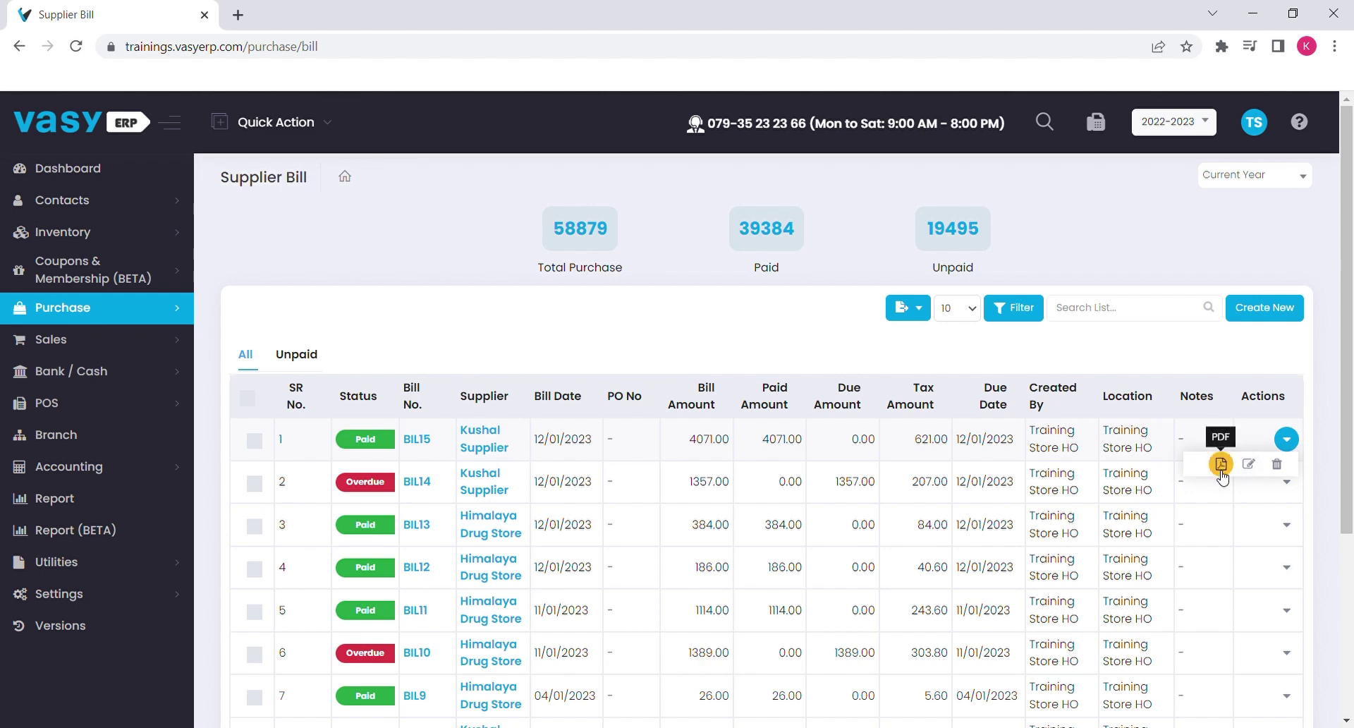
{"action": "left_click", "coordinate": [1015, 360]}
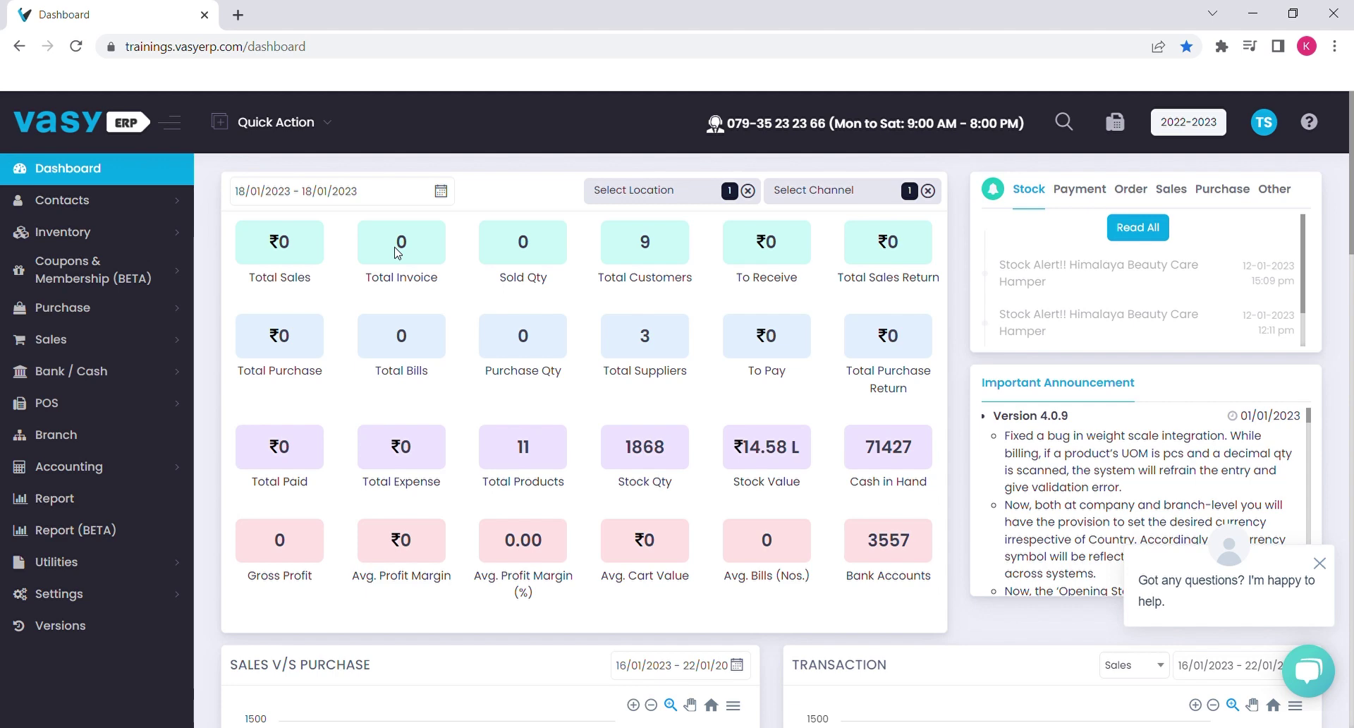
{"action": "left_click", "coordinate": [66, 345]}
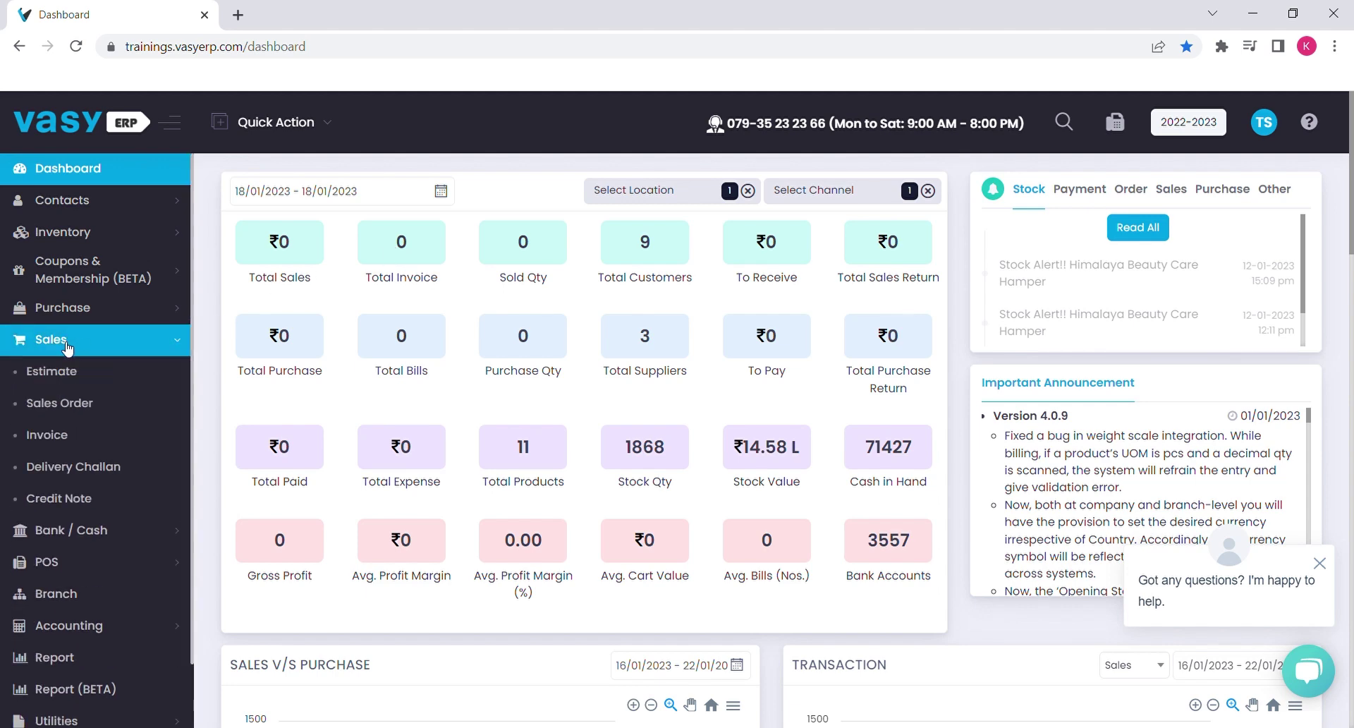
{"action": "left_click", "coordinate": [66, 344]}
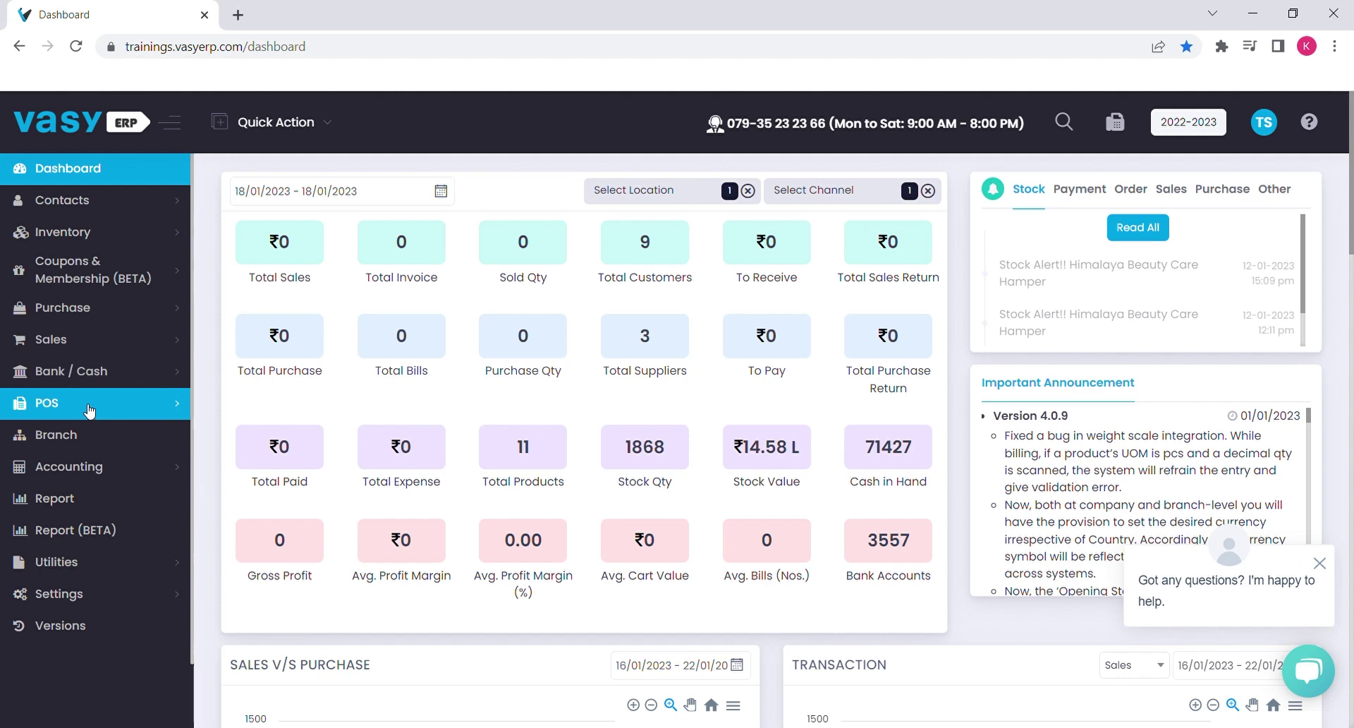
{"action": "left_click", "coordinate": [128, 410]}
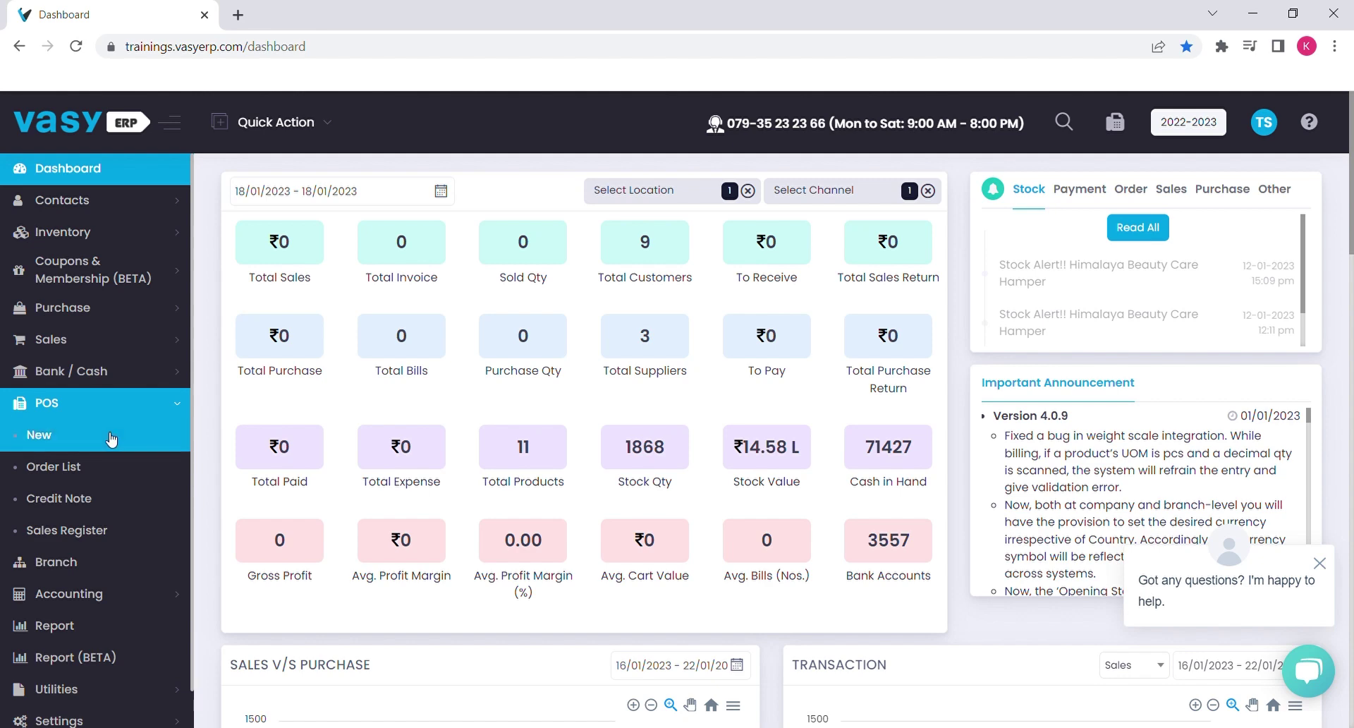
{"action": "left_click", "coordinate": [106, 402]}
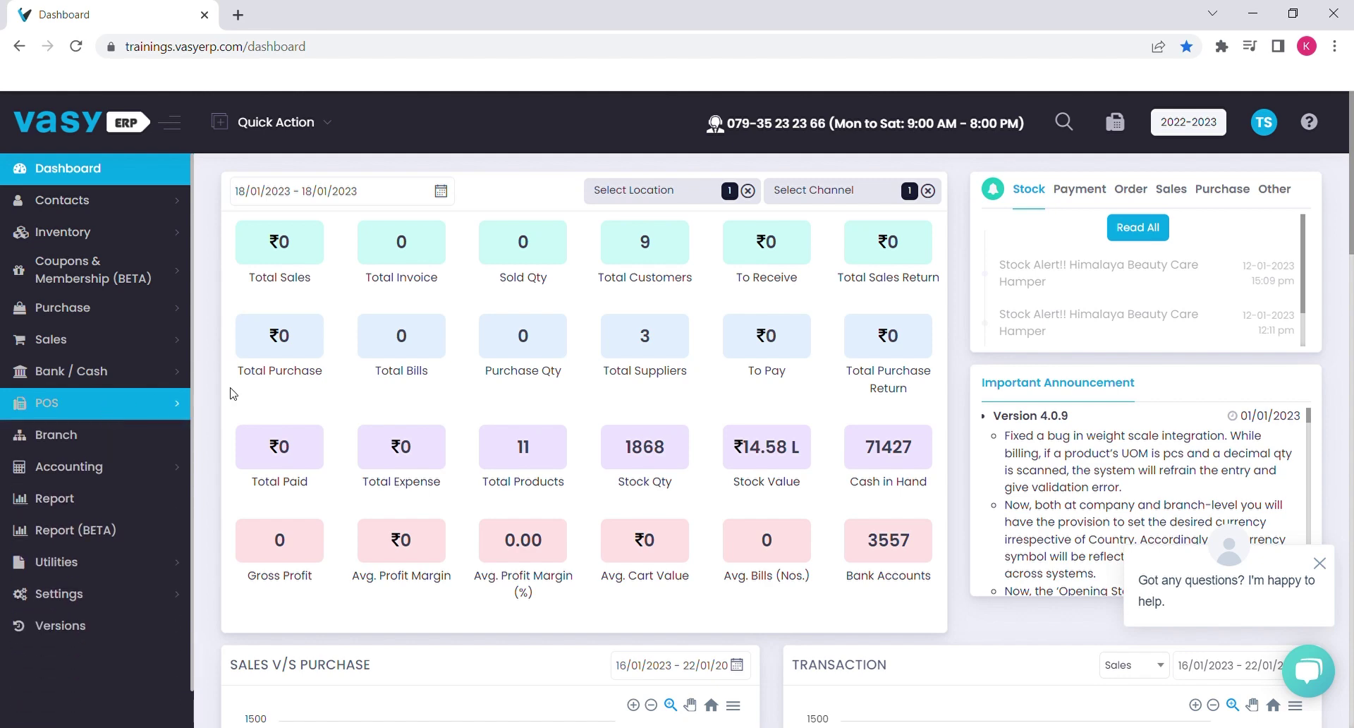
In POS billing, add two boAt Stone 180 5W Bluetooth/Blue speakers, totalling 2598
{"action": "left_click", "coordinate": [1116, 130]}
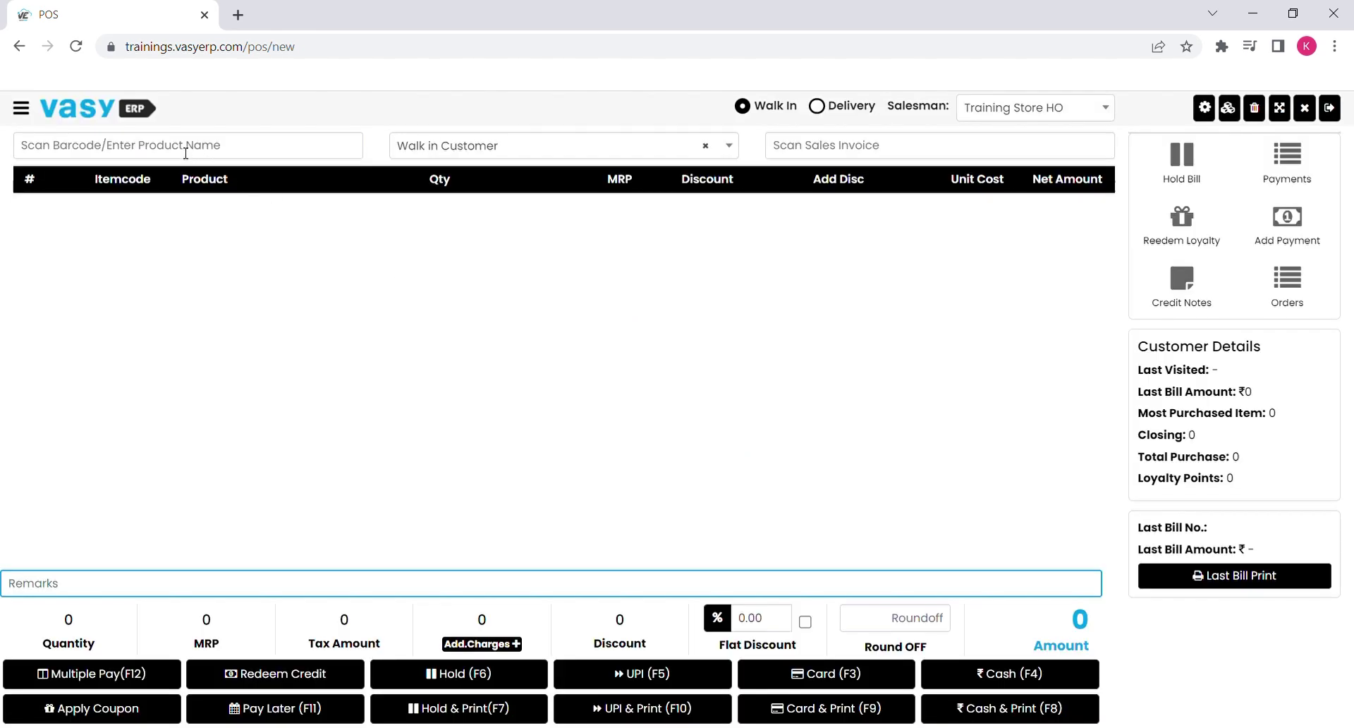
{"action": "left_click", "coordinate": [185, 153]}
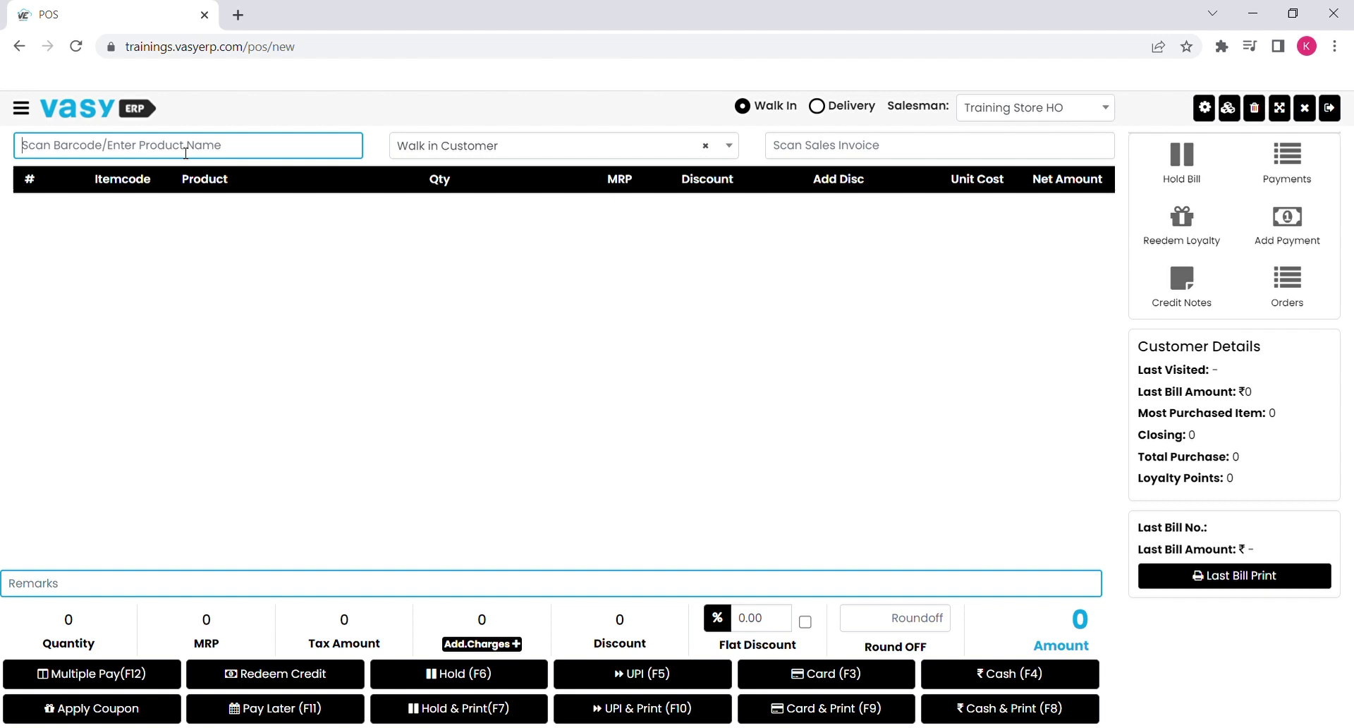
{"action": "type", "text": "boat"}
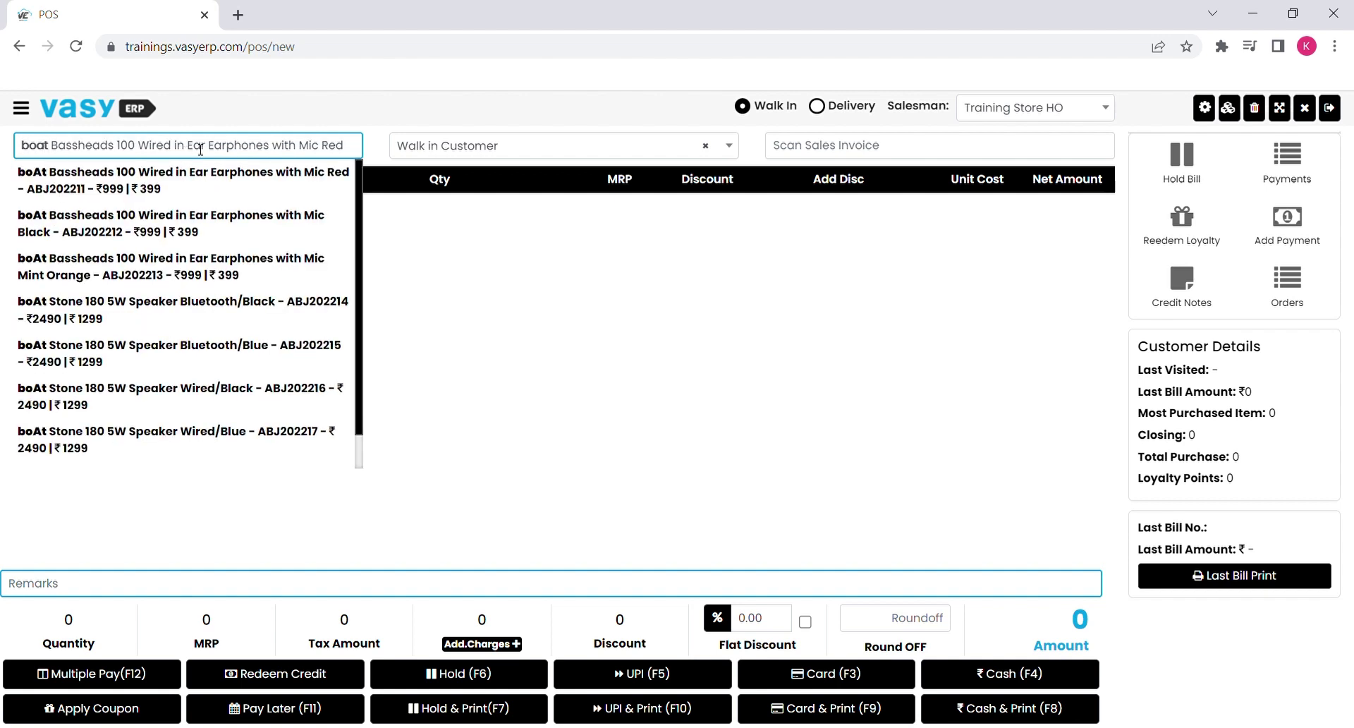
{"action": "left_click", "coordinate": [182, 362]}
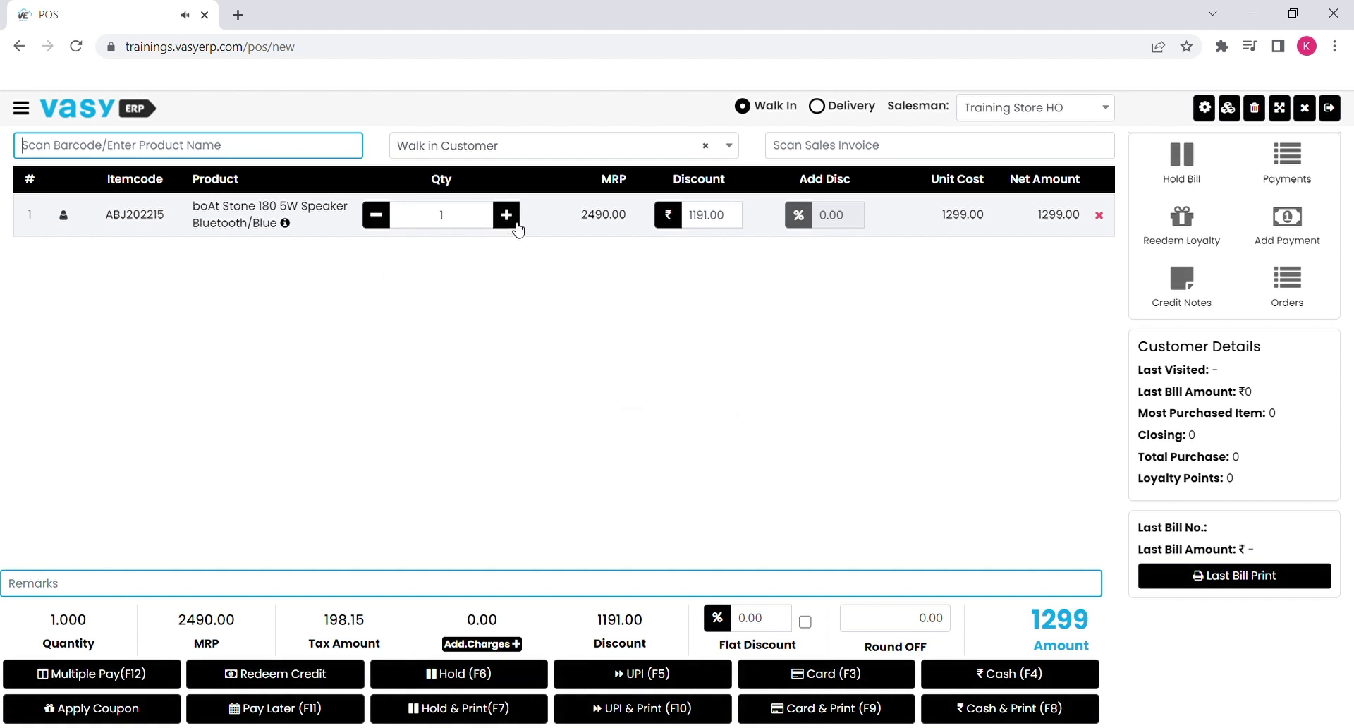
{"action": "left_click", "coordinate": [515, 227]}
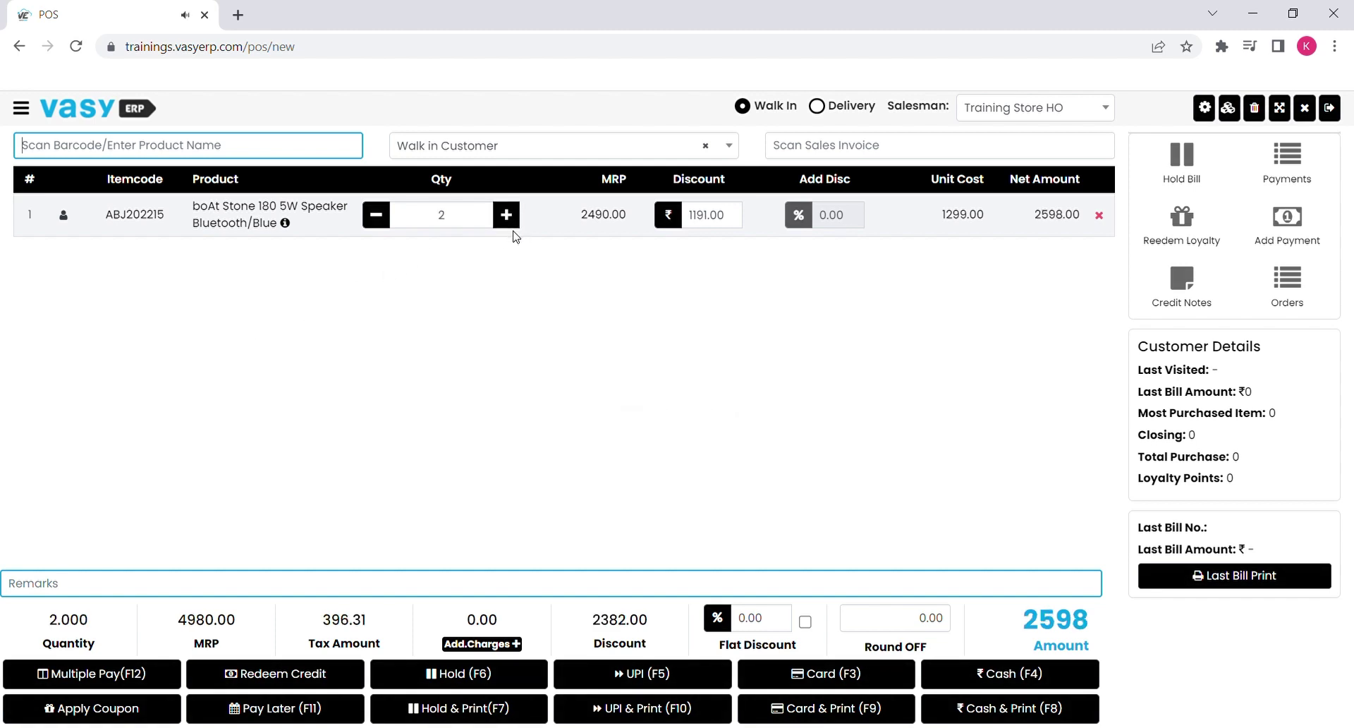
{"action": "left_click", "coordinate": [526, 146]}
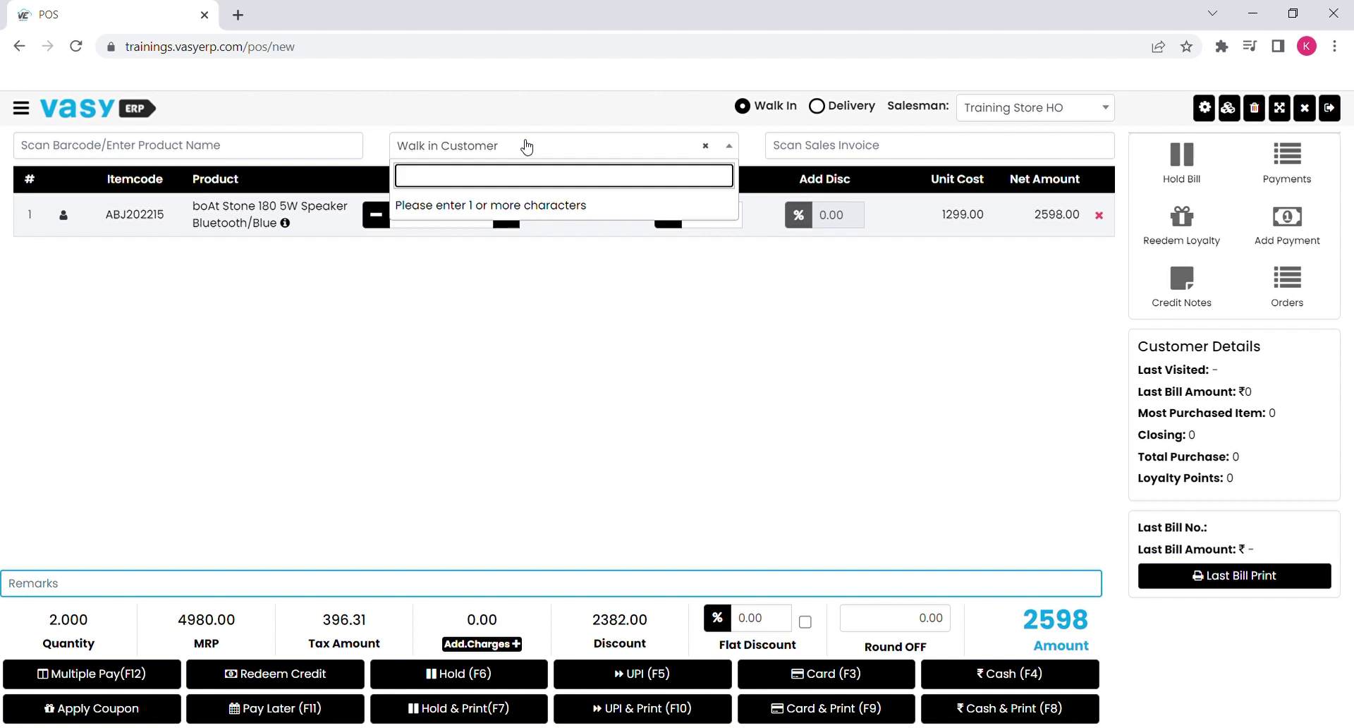
{"action": "left_click", "coordinate": [526, 146]}
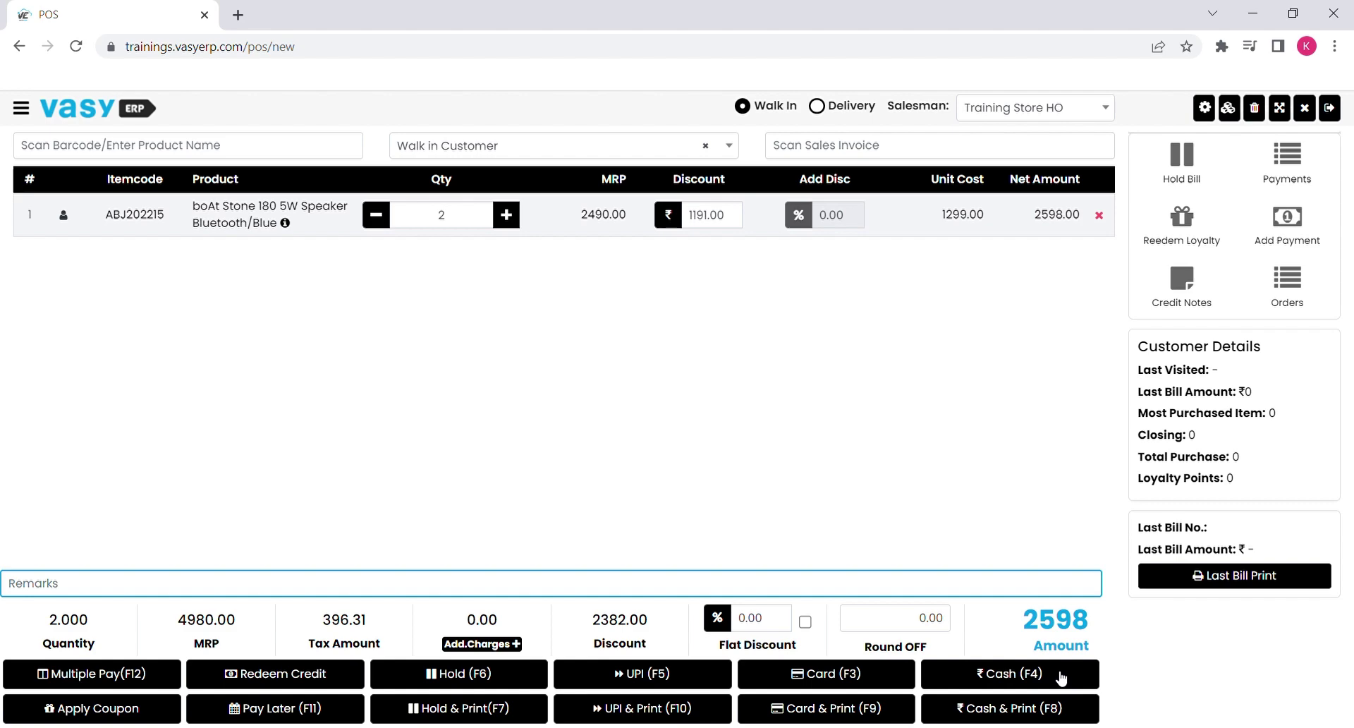
{"action": "left_click", "coordinate": [1062, 678]}
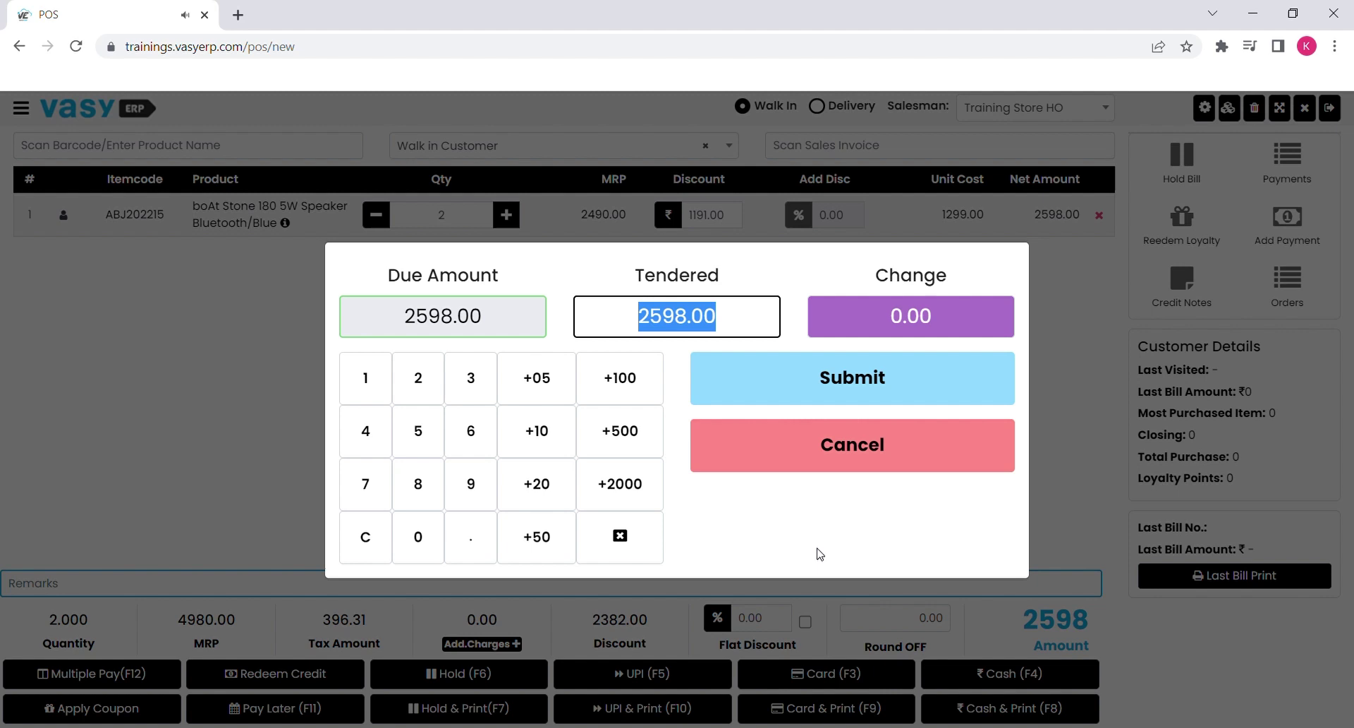
{"action": "type", "text": "2600"}
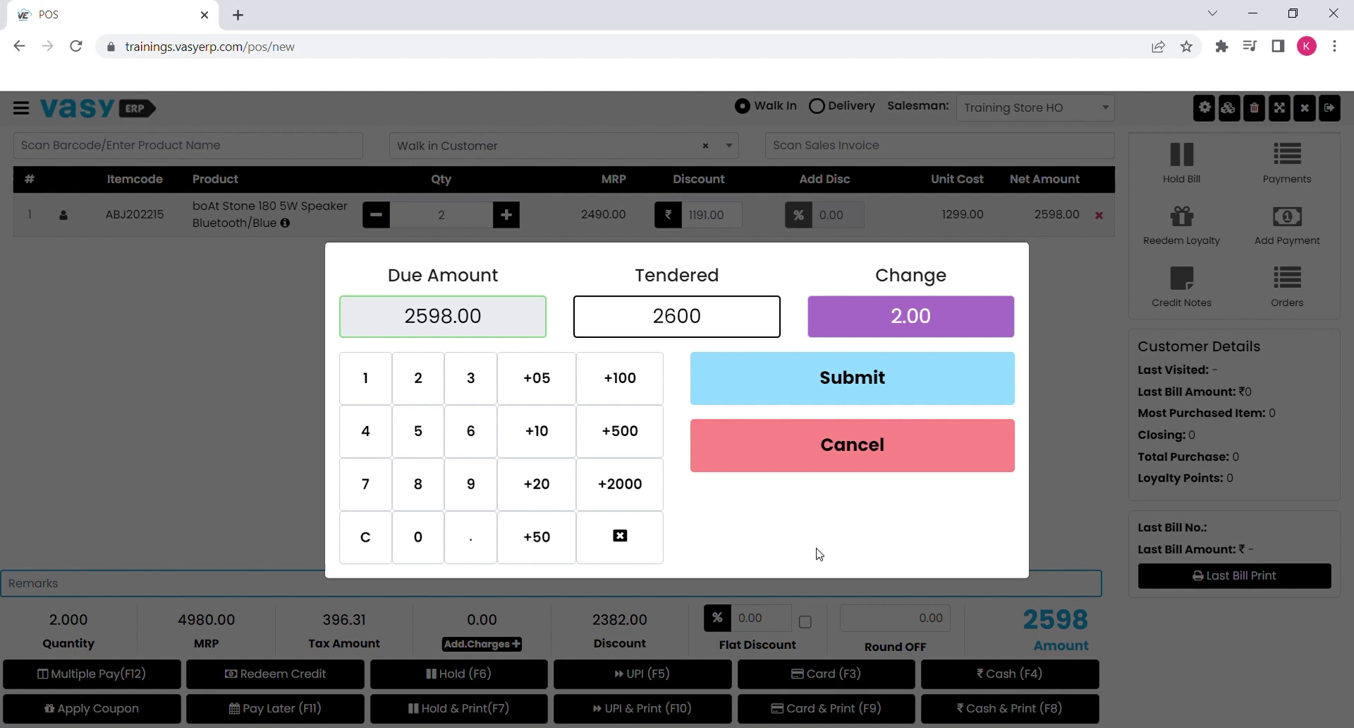
{"action": "key", "text": "Escape"}
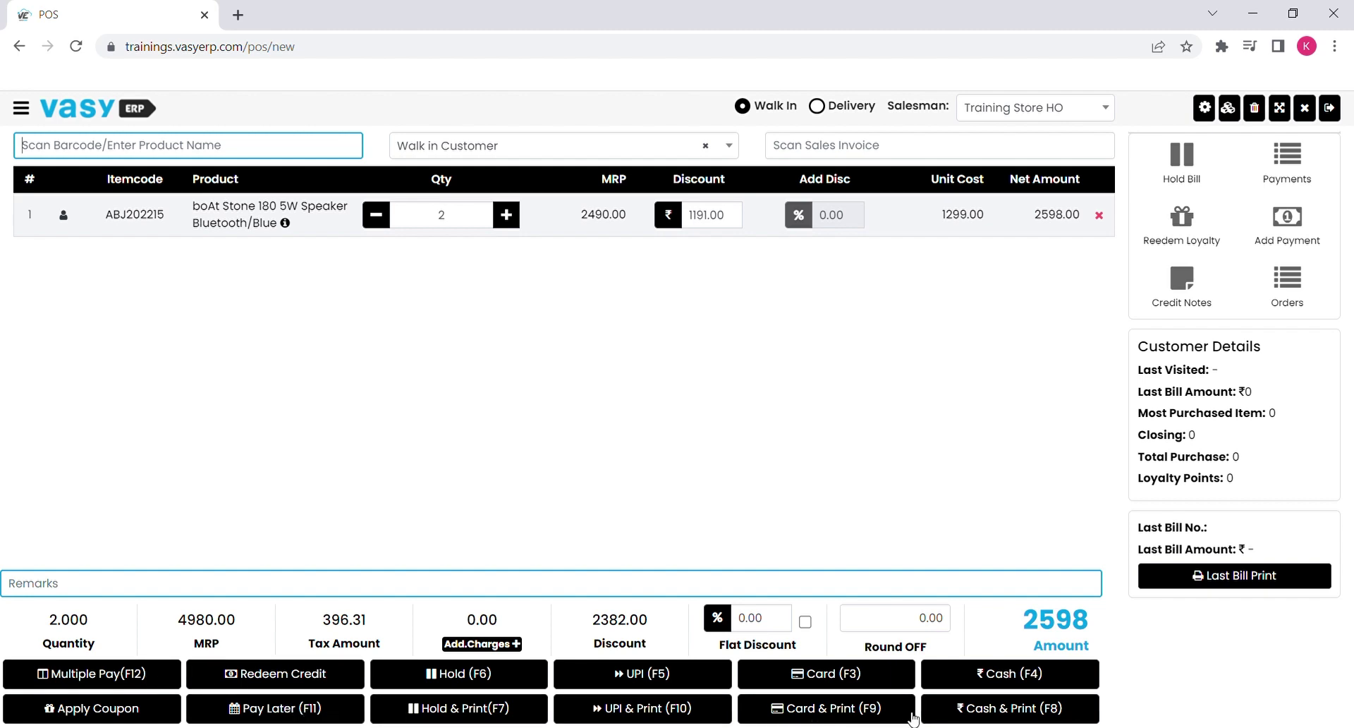
Settle the 2598 bill with 2600 cash tendered as ORD58 and skip printing the invoice
{"action": "left_click", "coordinate": [1026, 706]}
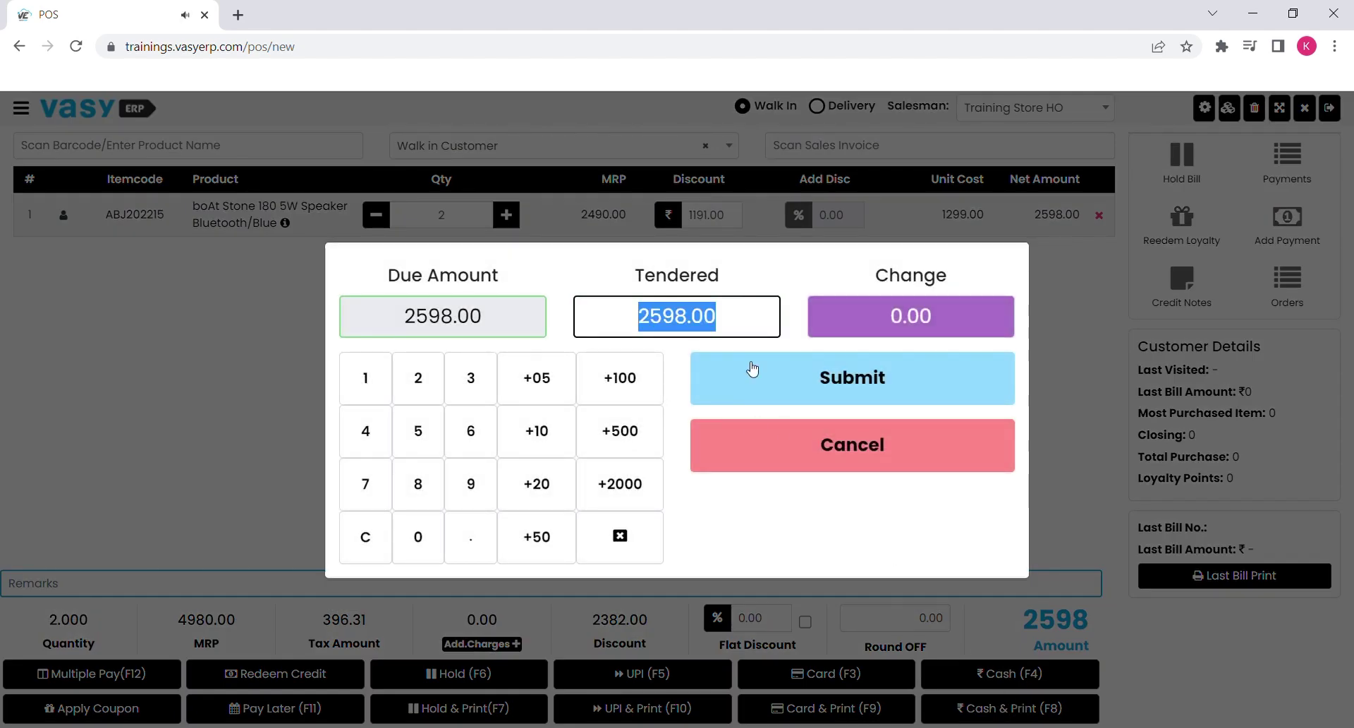
{"action": "type", "text": "2600"}
{"action": "left_click", "coordinate": [783, 388]}
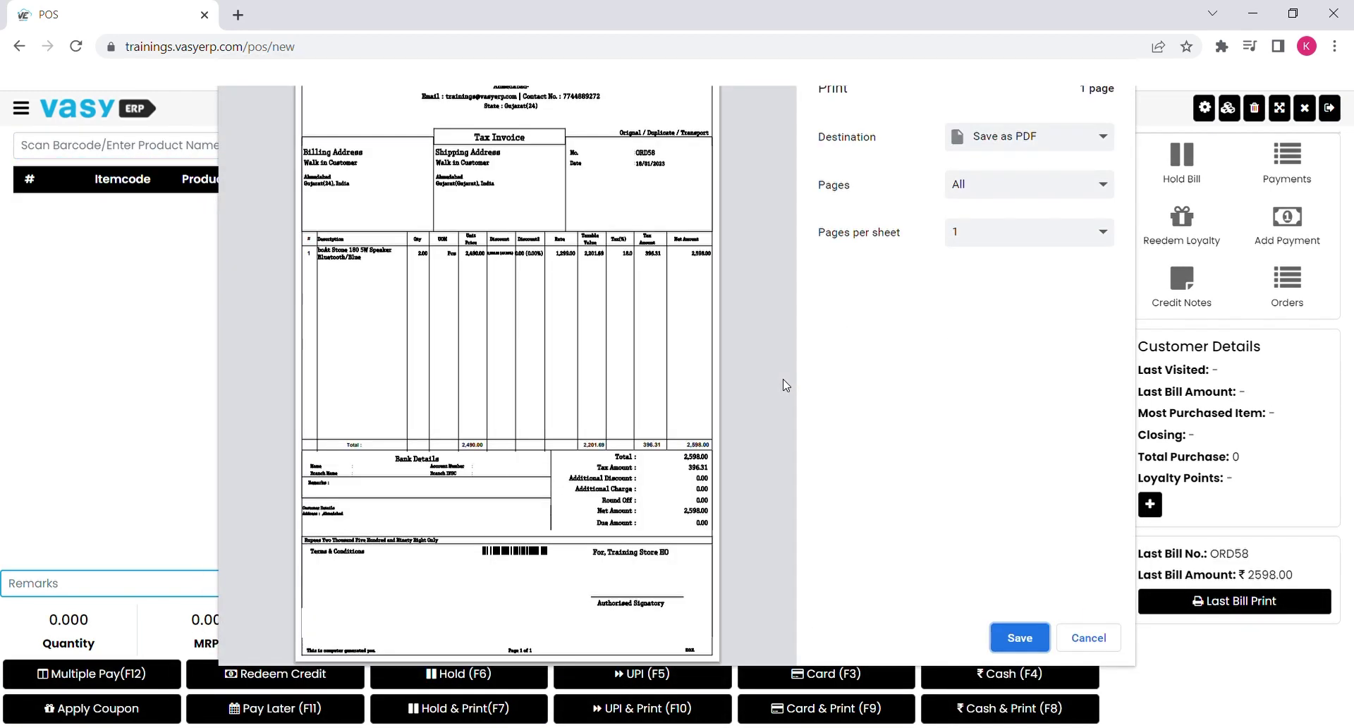
{"action": "key", "text": "Escape"}
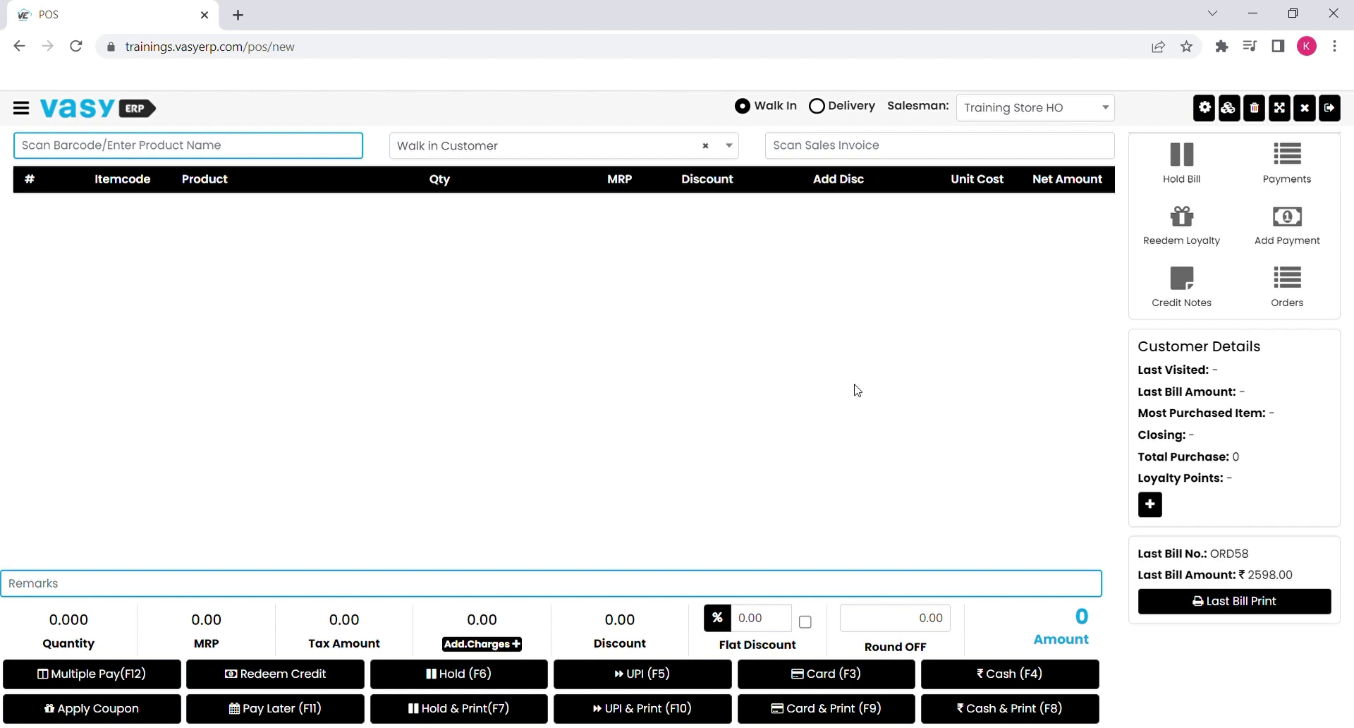
{"action": "left_click", "coordinate": [1184, 291]}
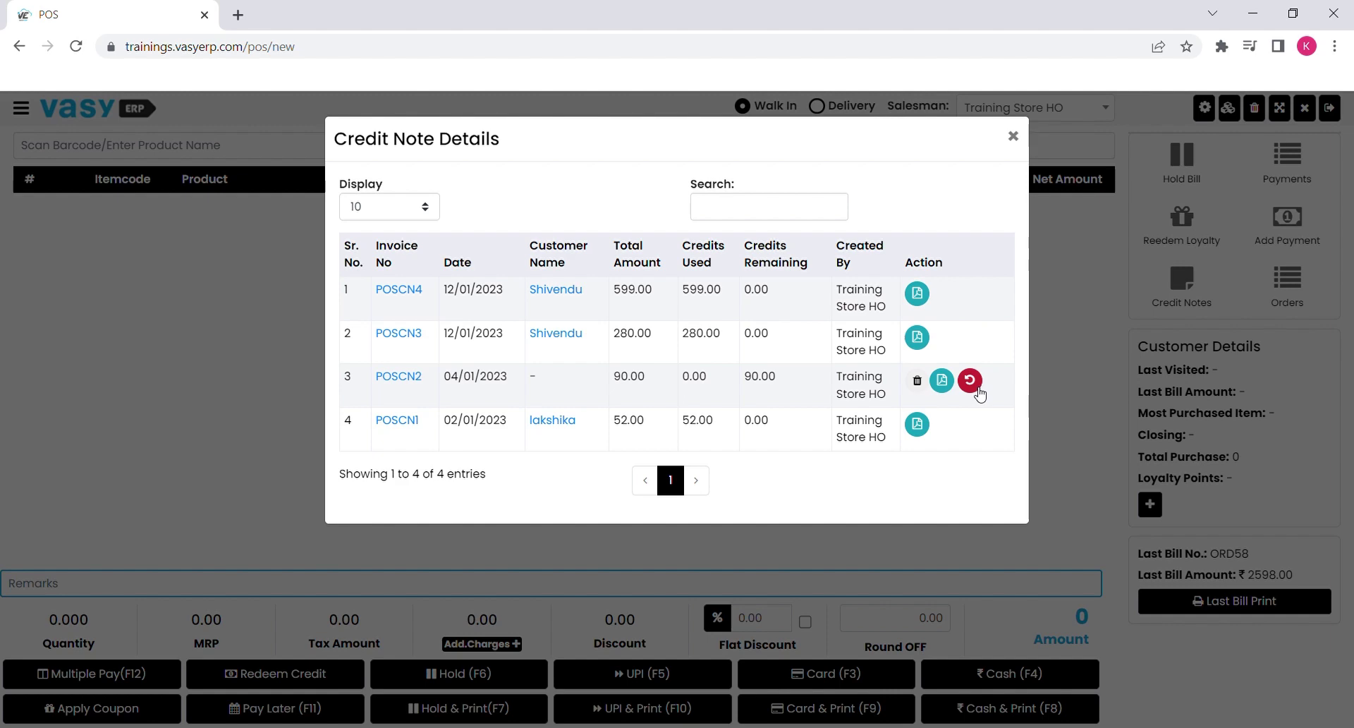
{"action": "left_click", "coordinate": [1047, 310]}
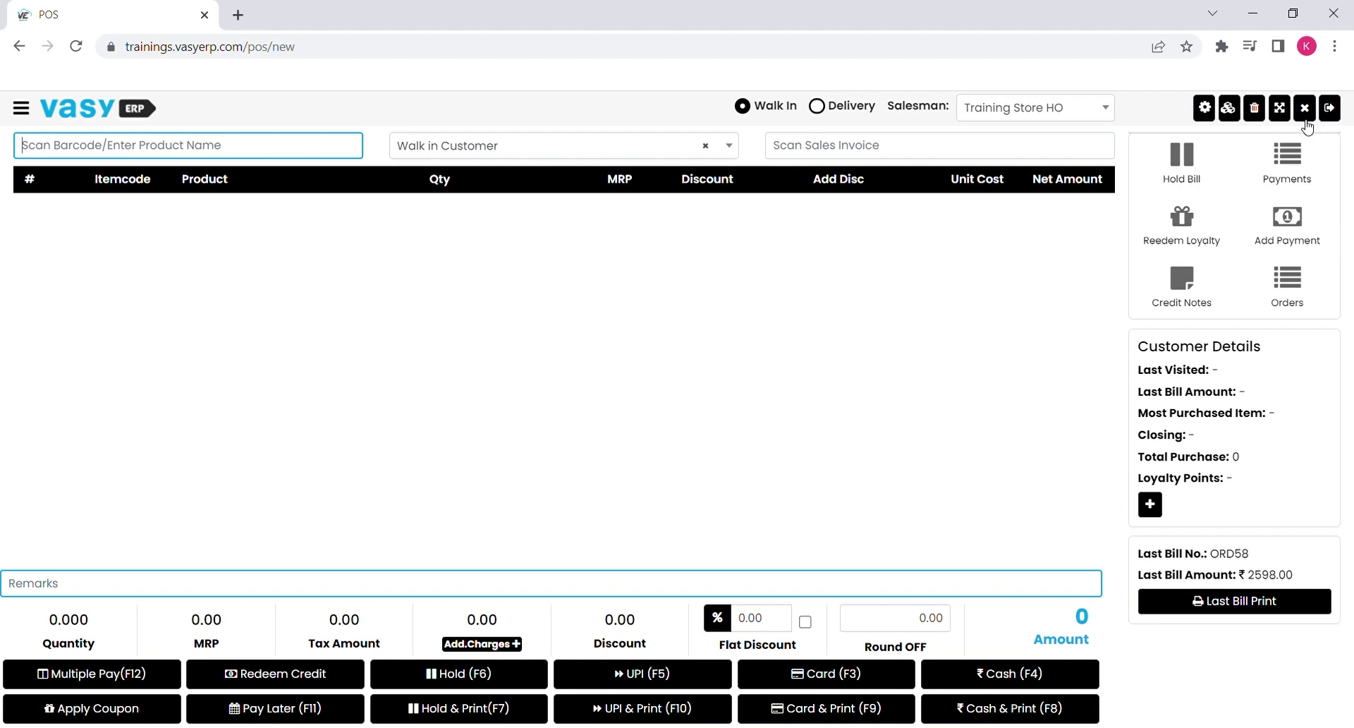
Close the cash register with 12598 counted in the physical drawer and dismiss the summary print
{"action": "left_click", "coordinate": [1305, 110]}
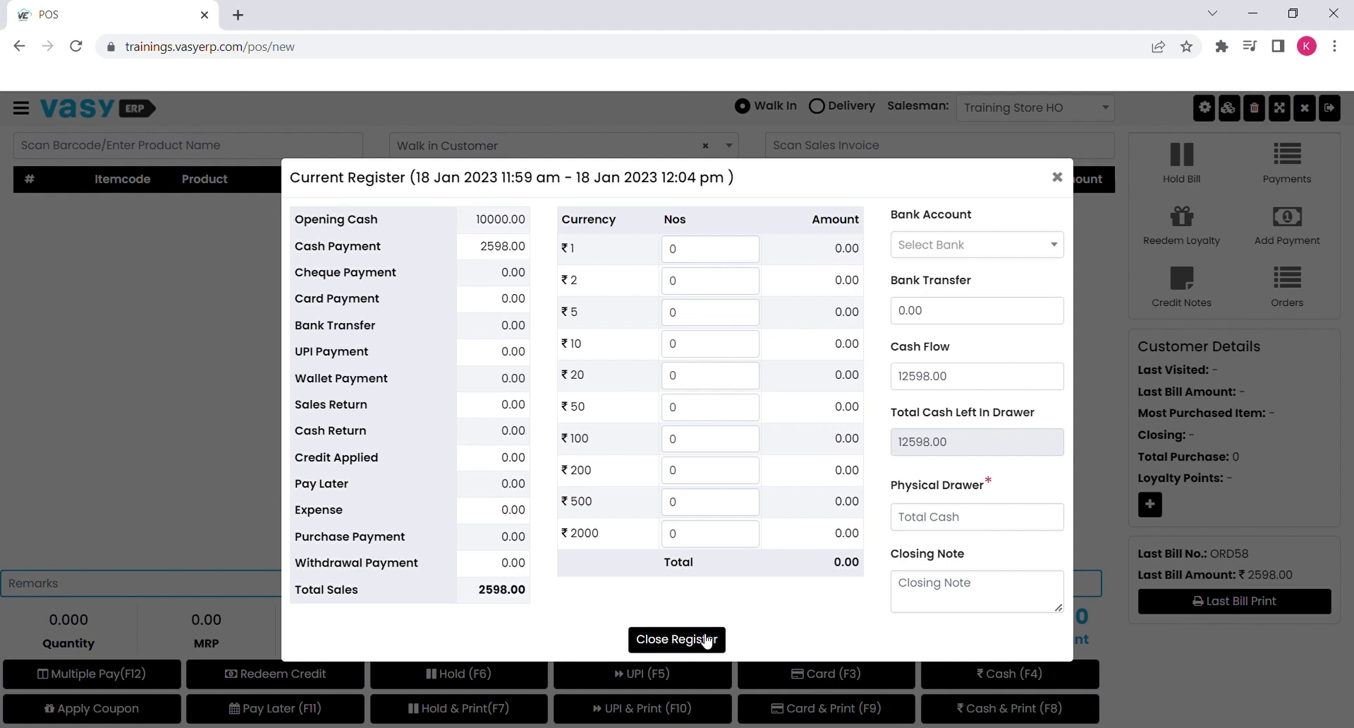
{"action": "left_click", "coordinate": [942, 529]}
{"action": "type", "text": "125"}
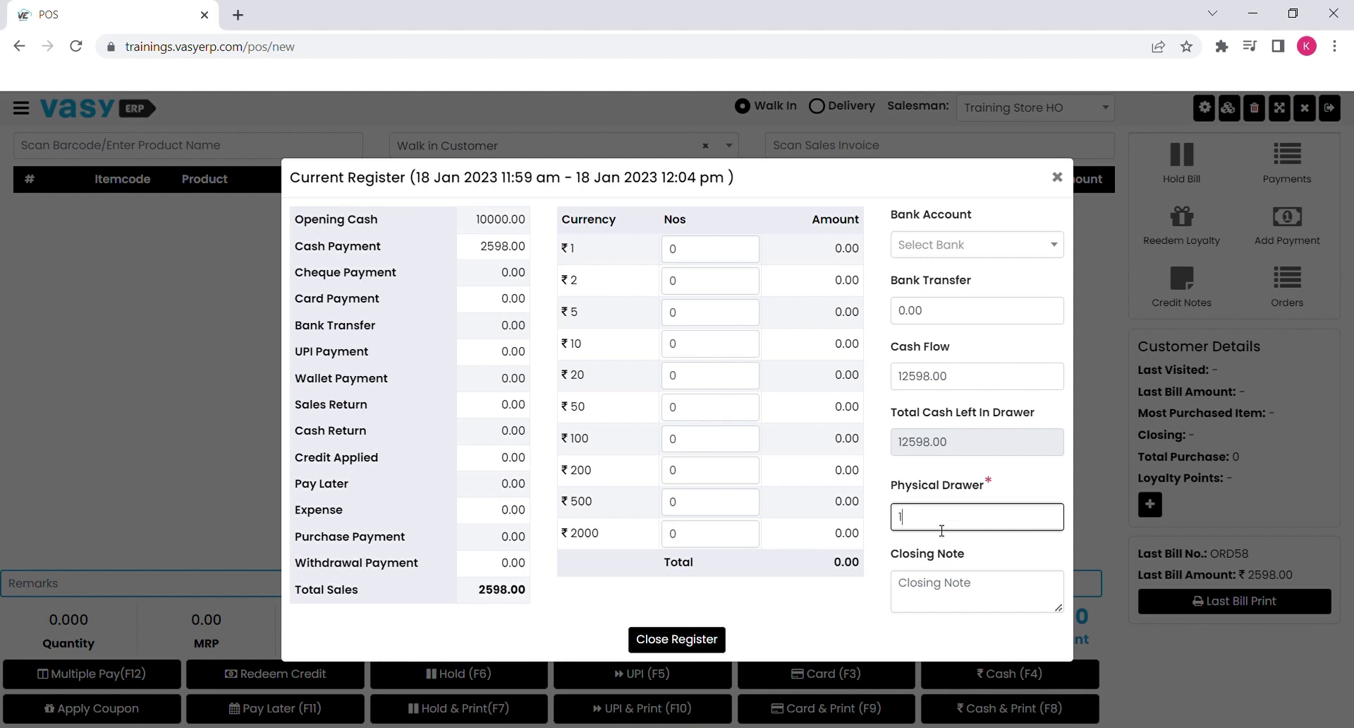
{"action": "type", "text": "98"}
{"action": "left_click", "coordinate": [705, 638]}
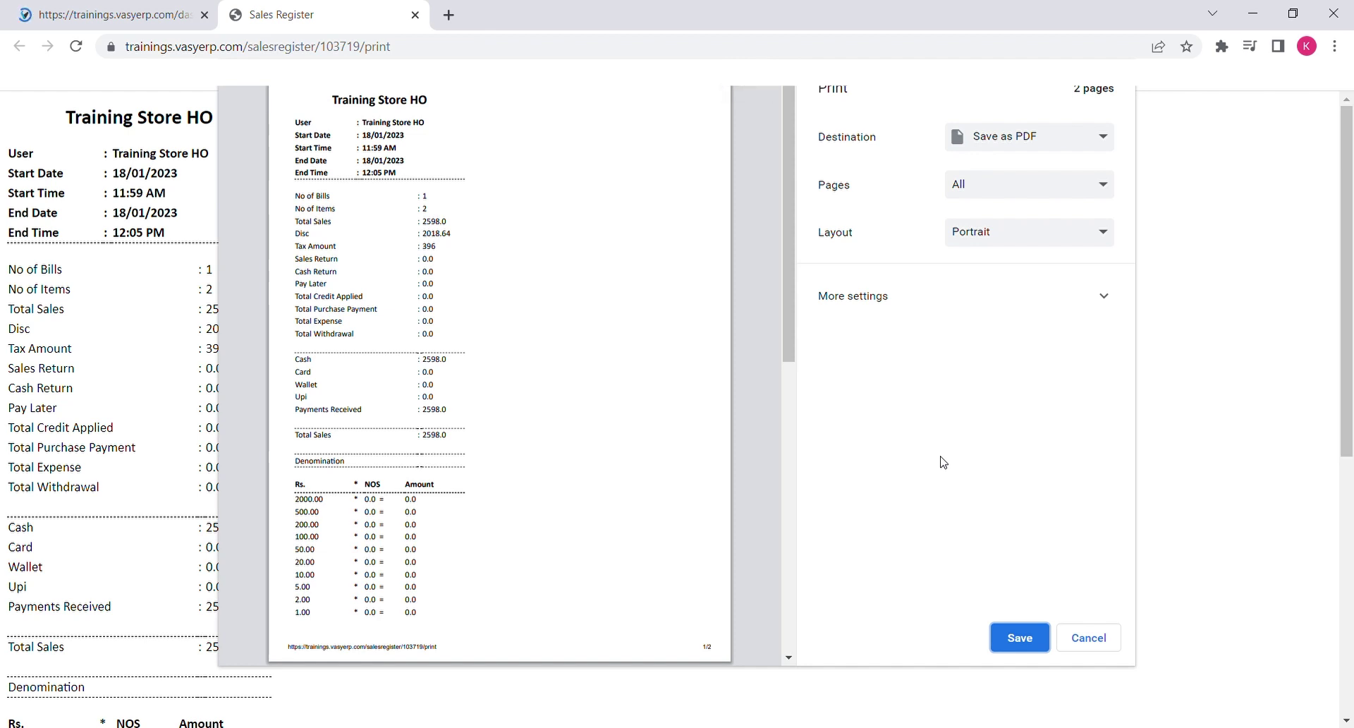
{"action": "key", "text": "Escape"}
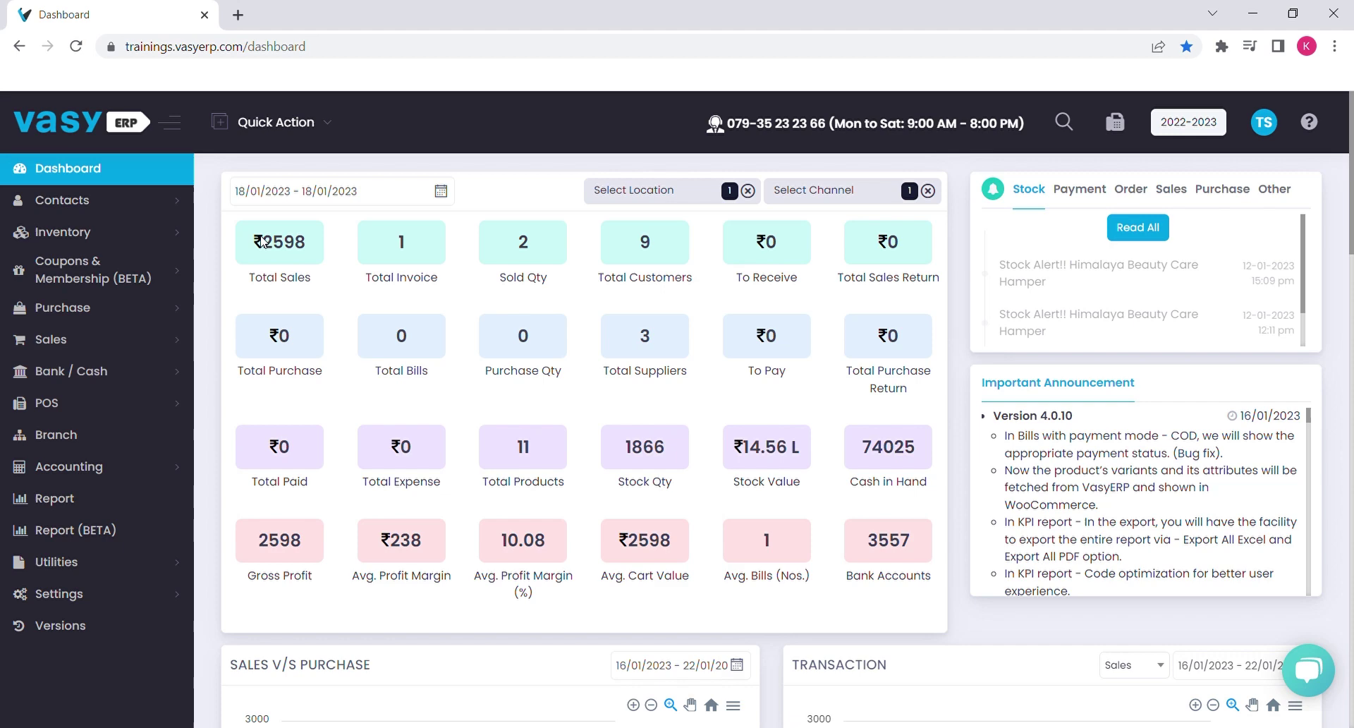
{"action": "left_click", "coordinate": [86, 343]}
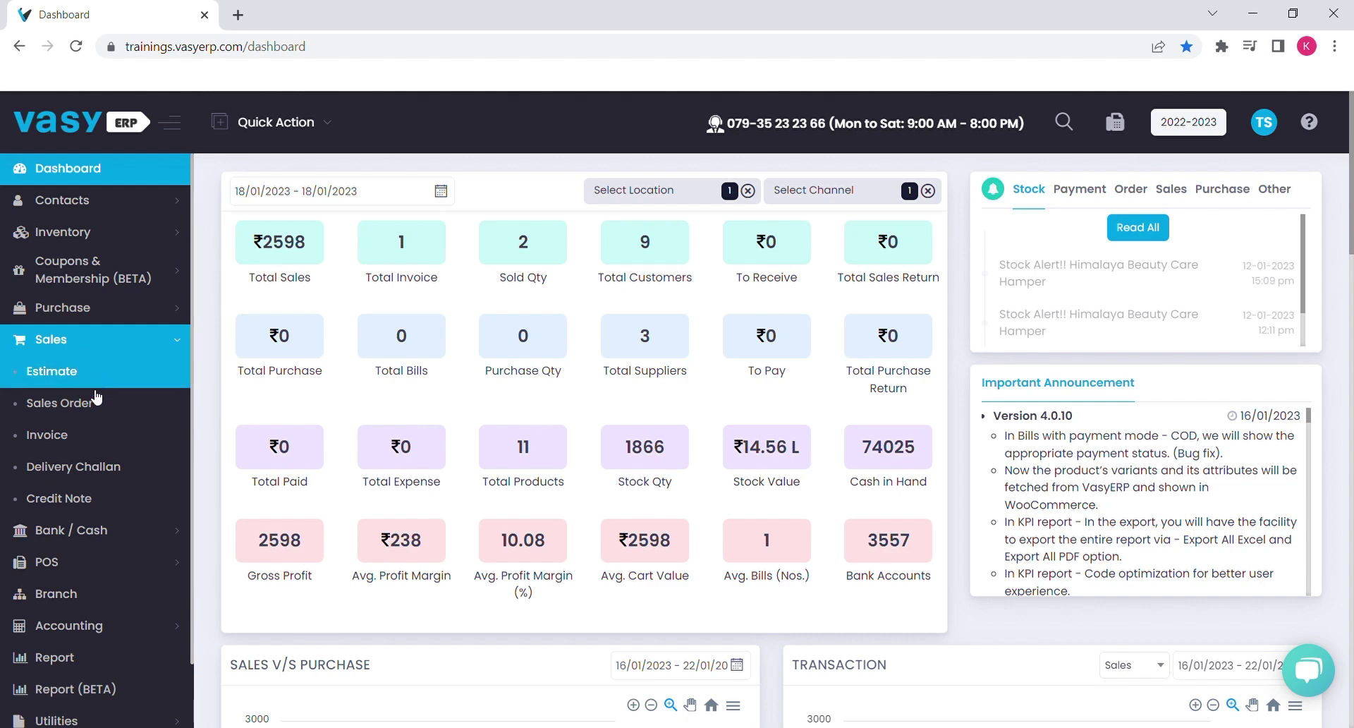
{"action": "left_click", "coordinate": [88, 441]}
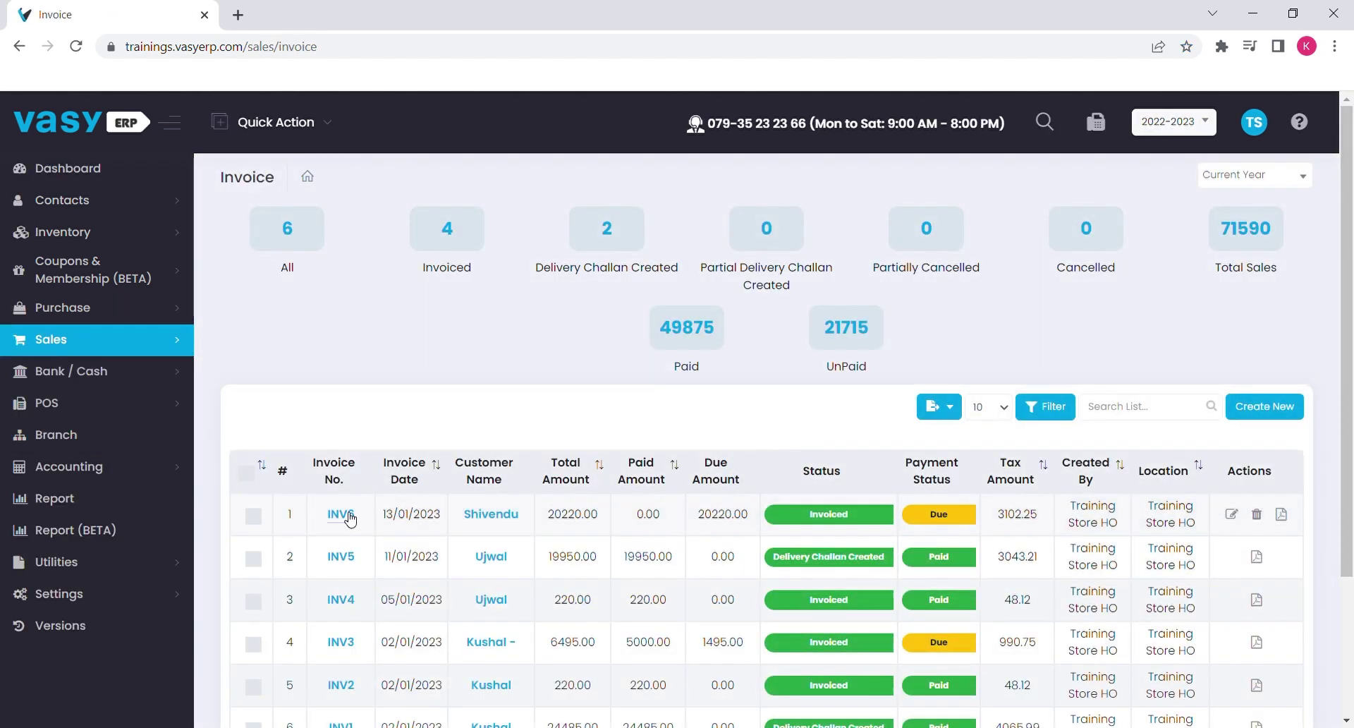
{"action": "left_click", "coordinate": [348, 517]}
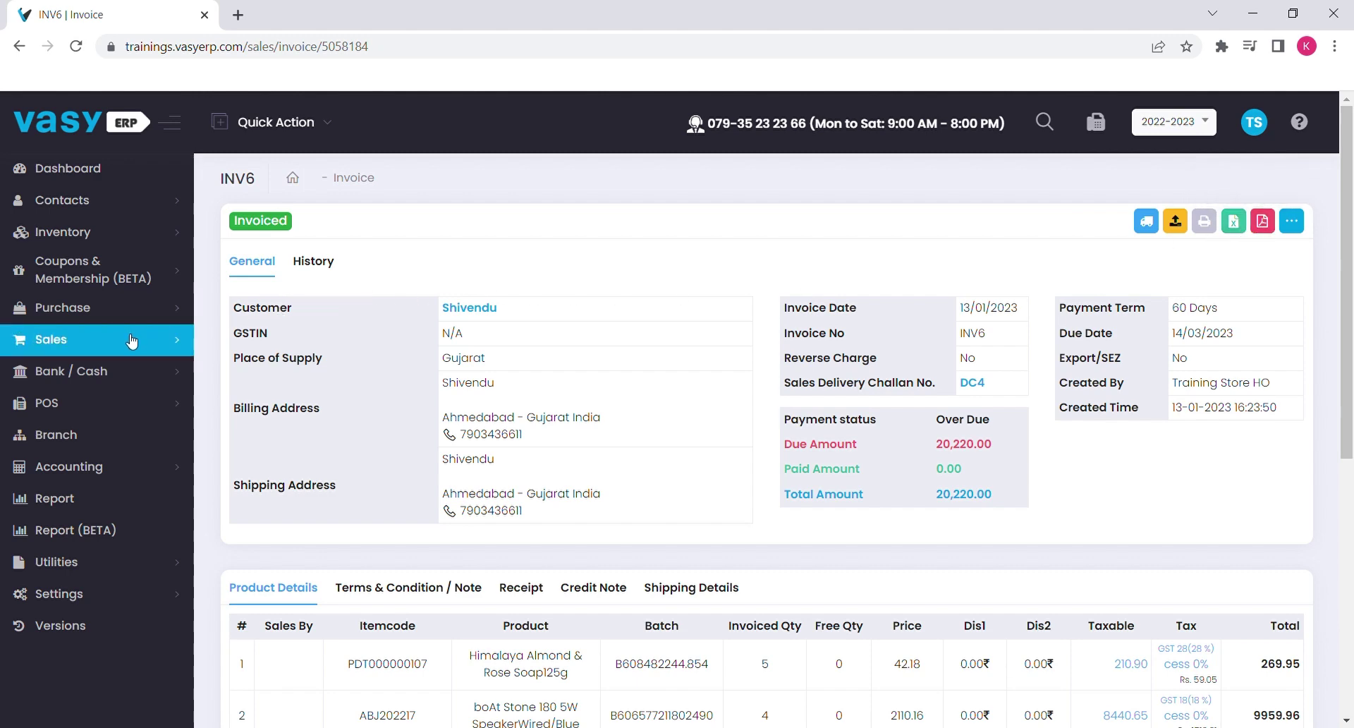
{"action": "left_click", "coordinate": [130, 341]}
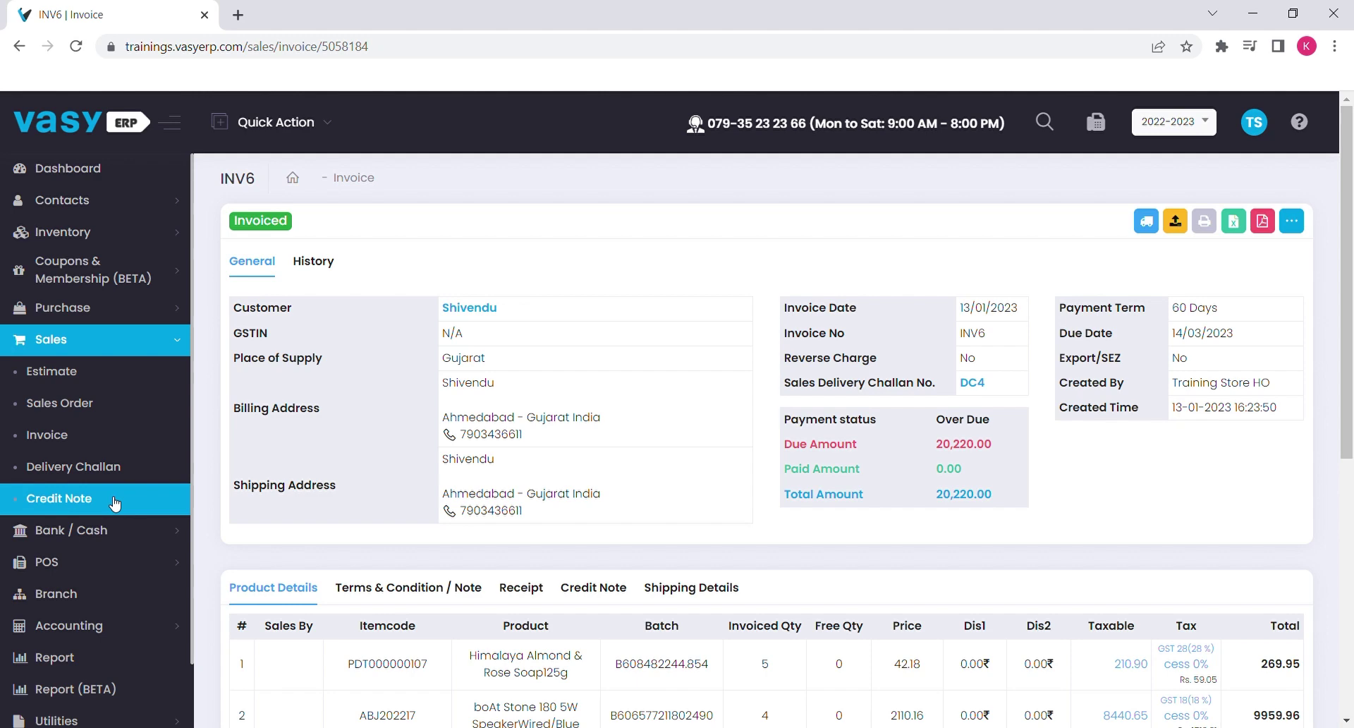
{"action": "left_click", "coordinate": [98, 342]}
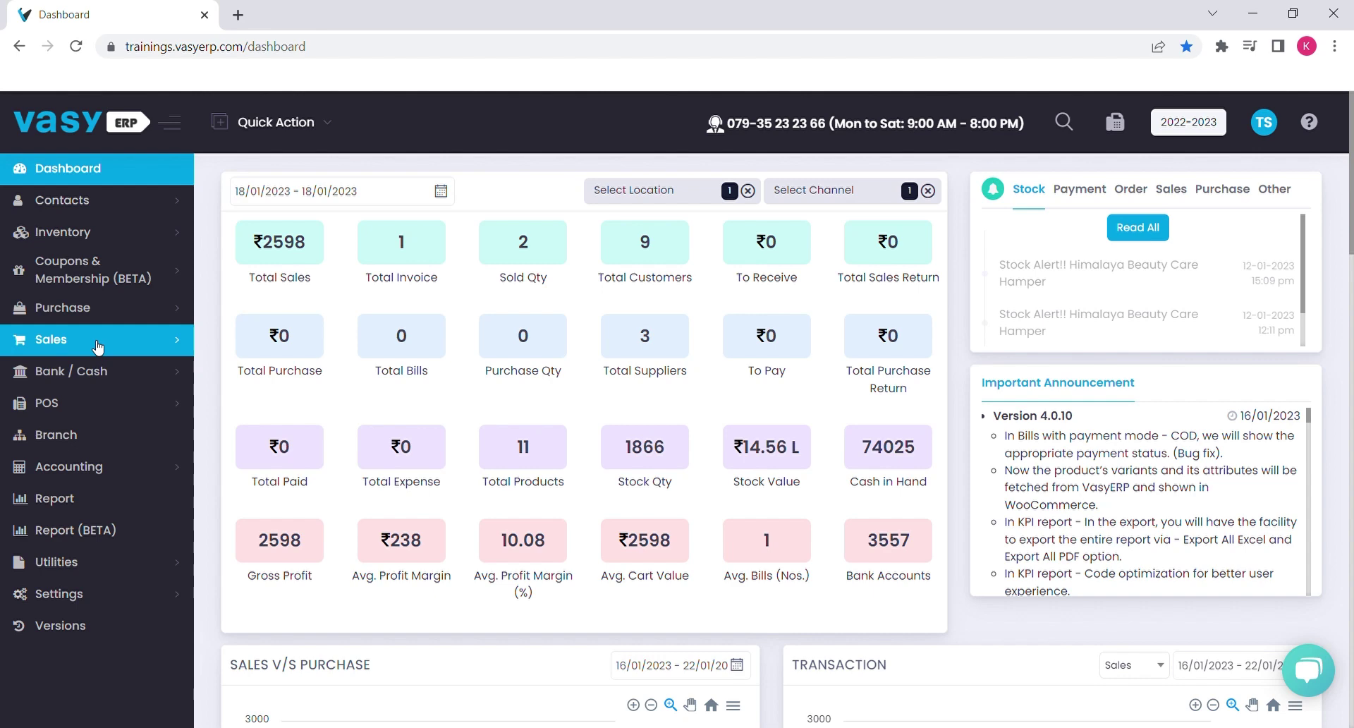
Look at the bank transactions page under Bank / Cash
{"action": "left_click", "coordinate": [120, 378]}
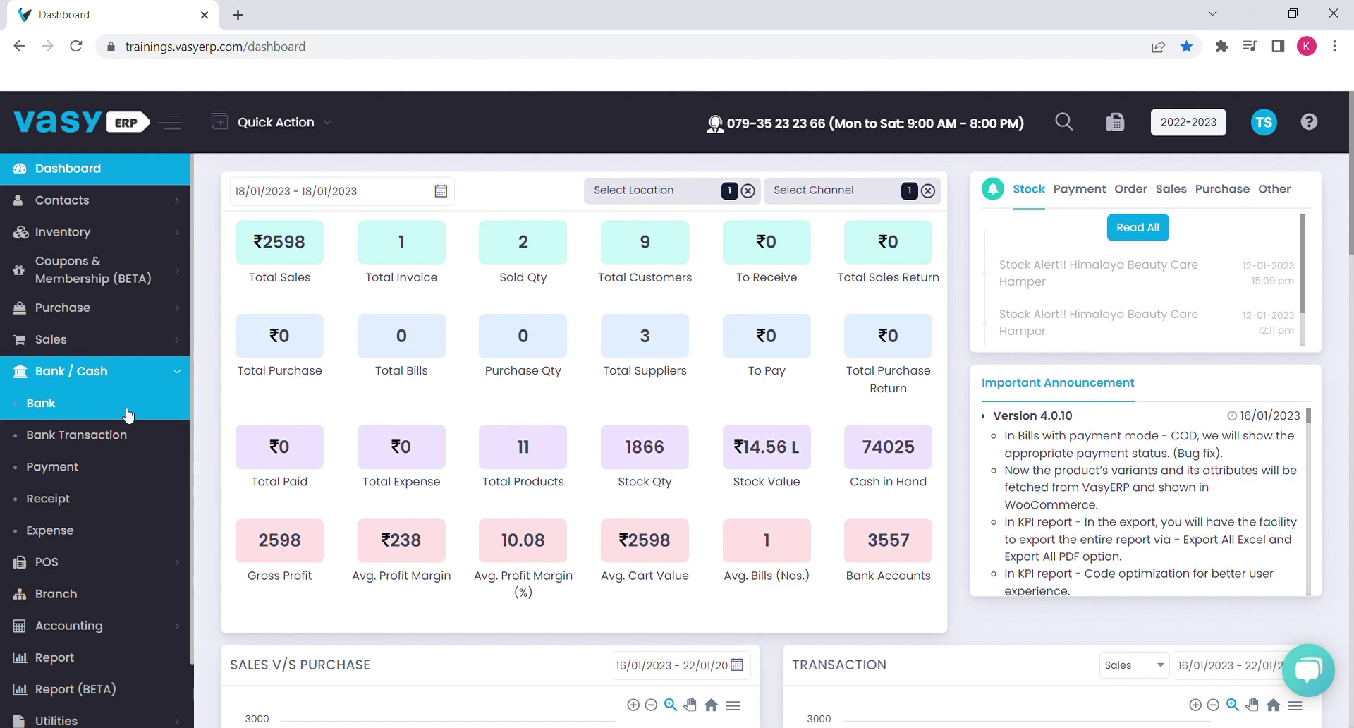
{"action": "left_click", "coordinate": [128, 439]}
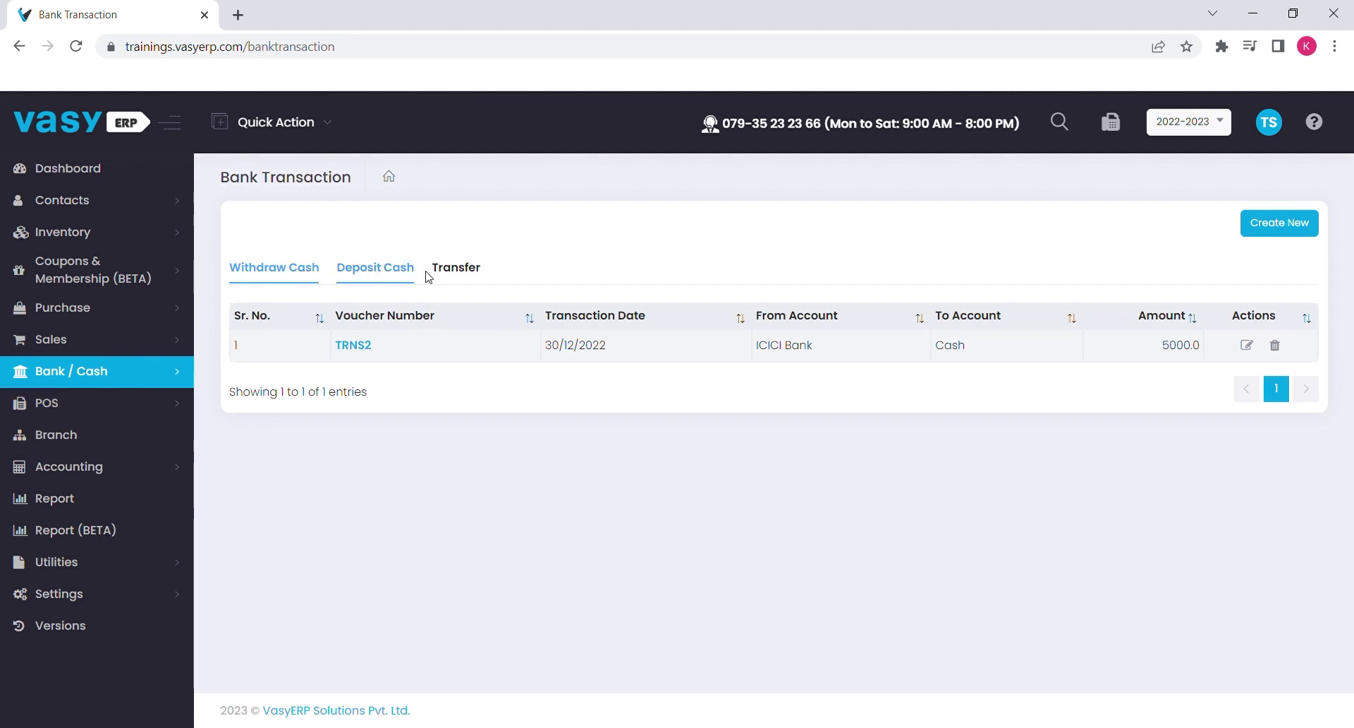
{"action": "left_click", "coordinate": [134, 371]}
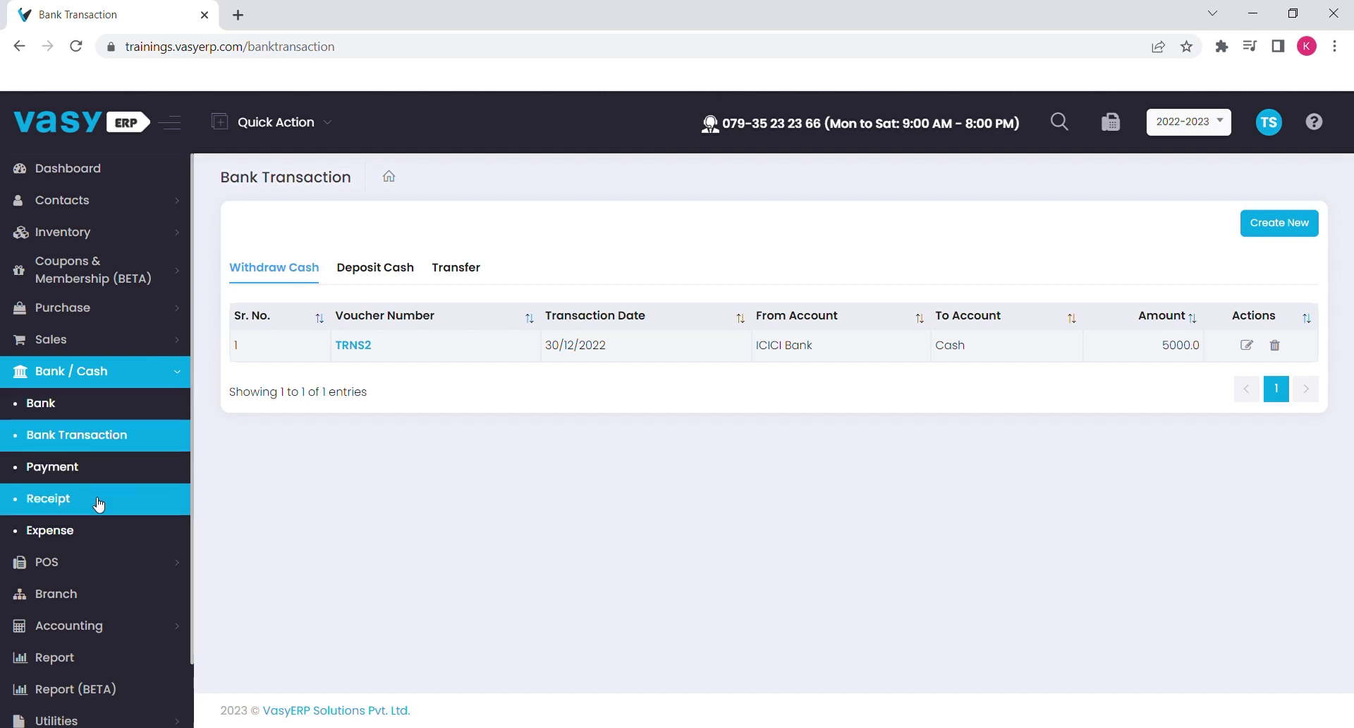
Collapse Bank / Cash and open the Journal Voucher list under Accounting
{"action": "left_click", "coordinate": [126, 373]}
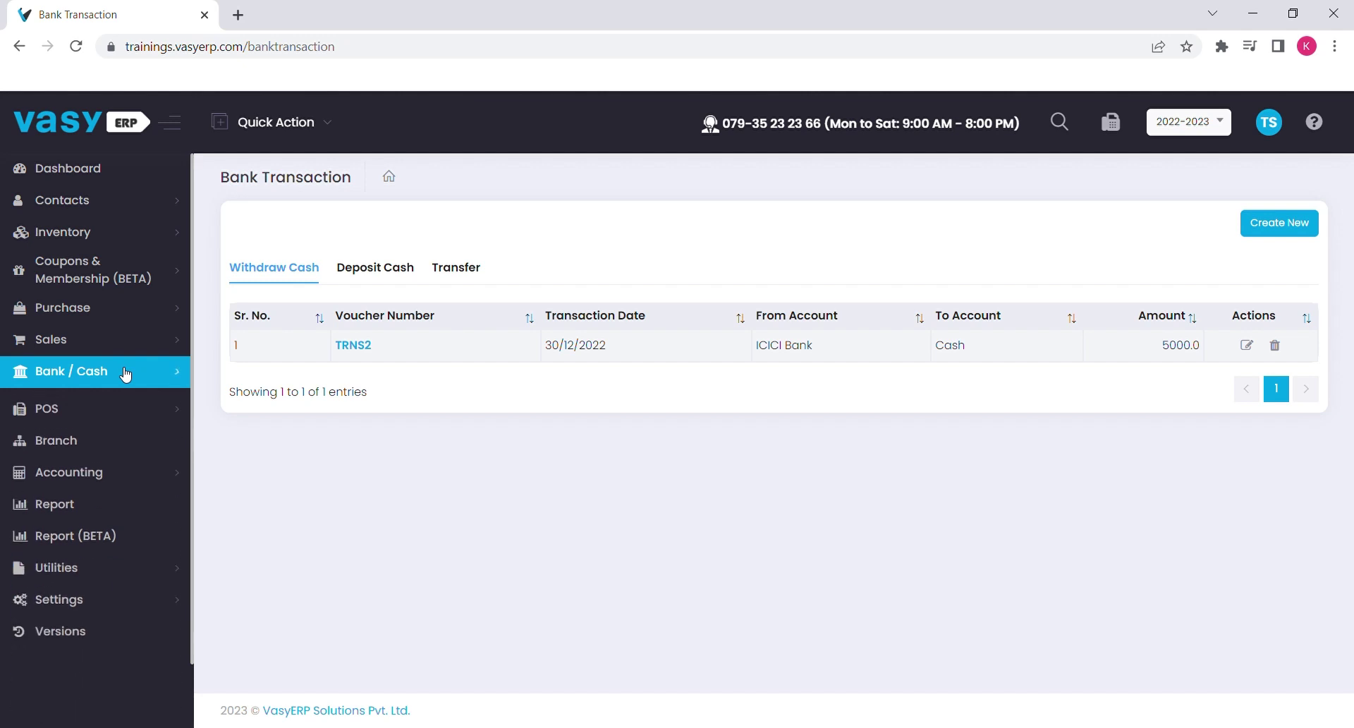
{"action": "left_click", "coordinate": [97, 474]}
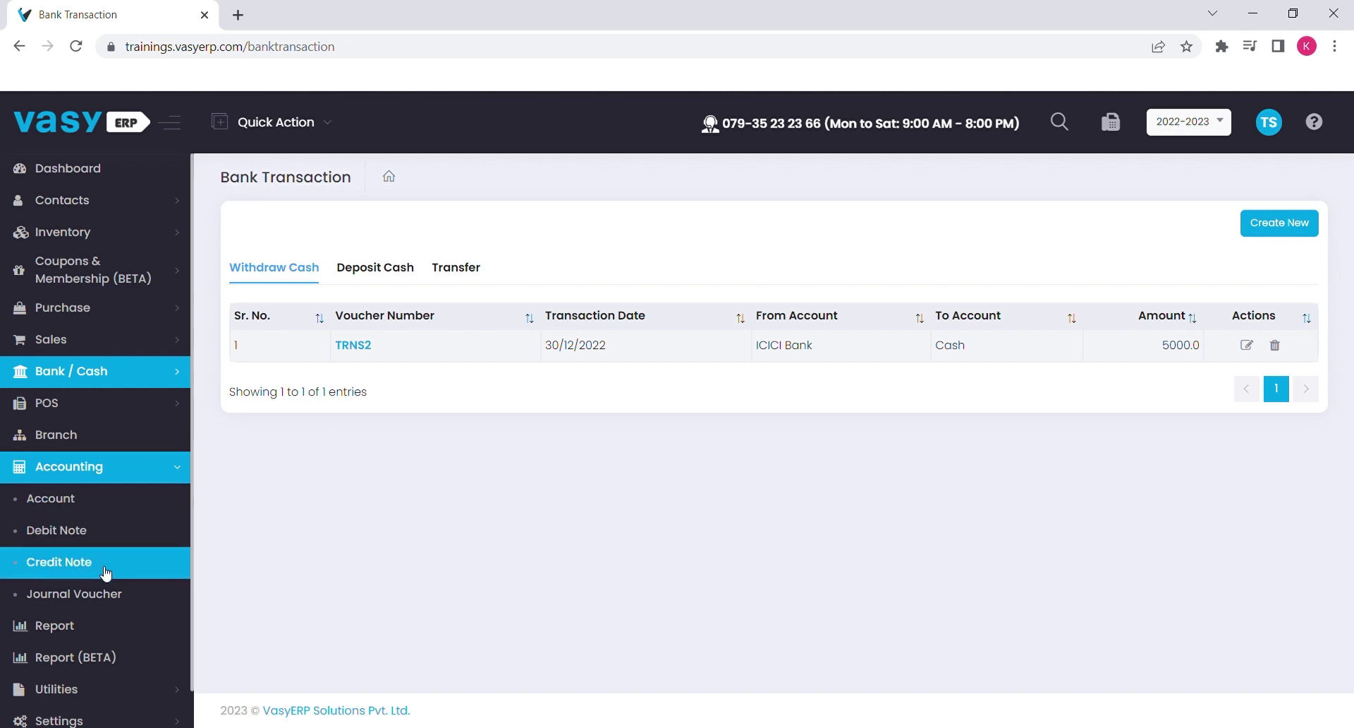
{"action": "left_click", "coordinate": [136, 598]}
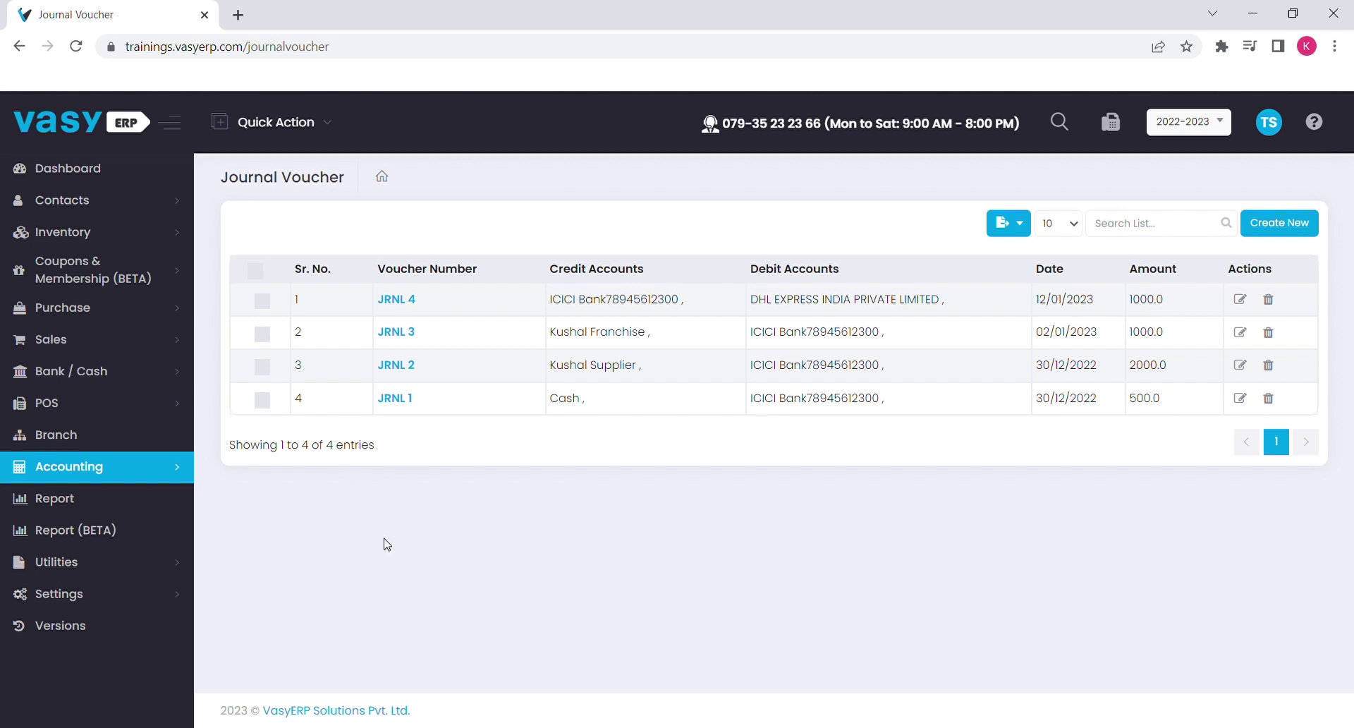
From the dashboard, browse the Sales, Purchase, Accounts, Inventory and GST Returns report tabs
{"action": "left_click", "coordinate": [93, 172]}
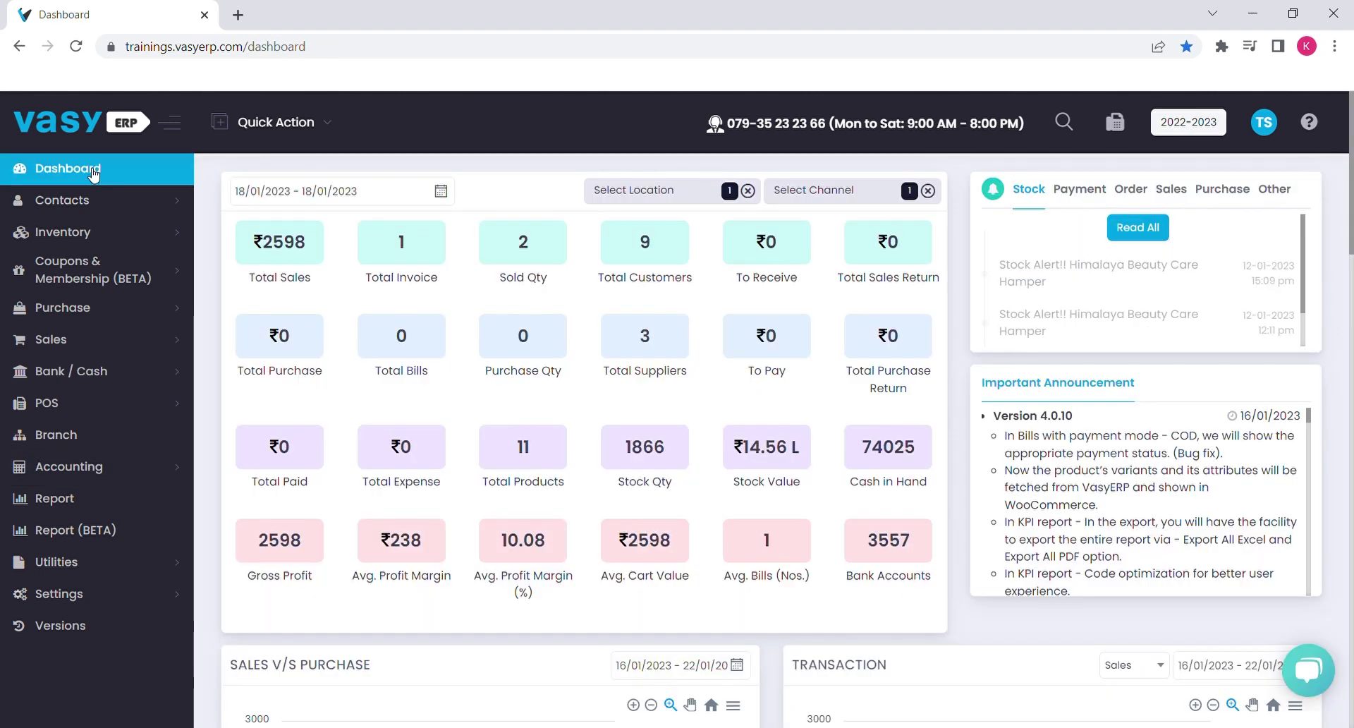
{"action": "left_click", "coordinate": [89, 505]}
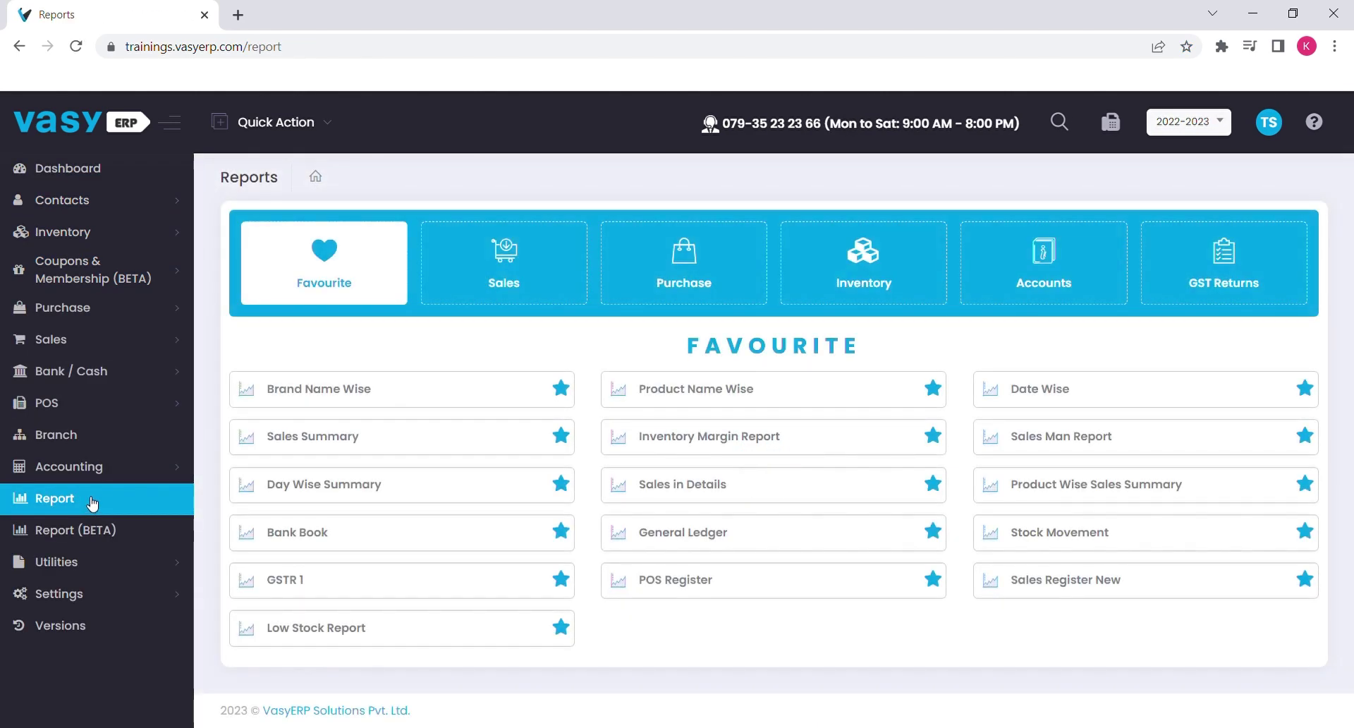
{"action": "left_click", "coordinate": [539, 280]}
{"action": "left_click", "coordinate": [716, 280]}
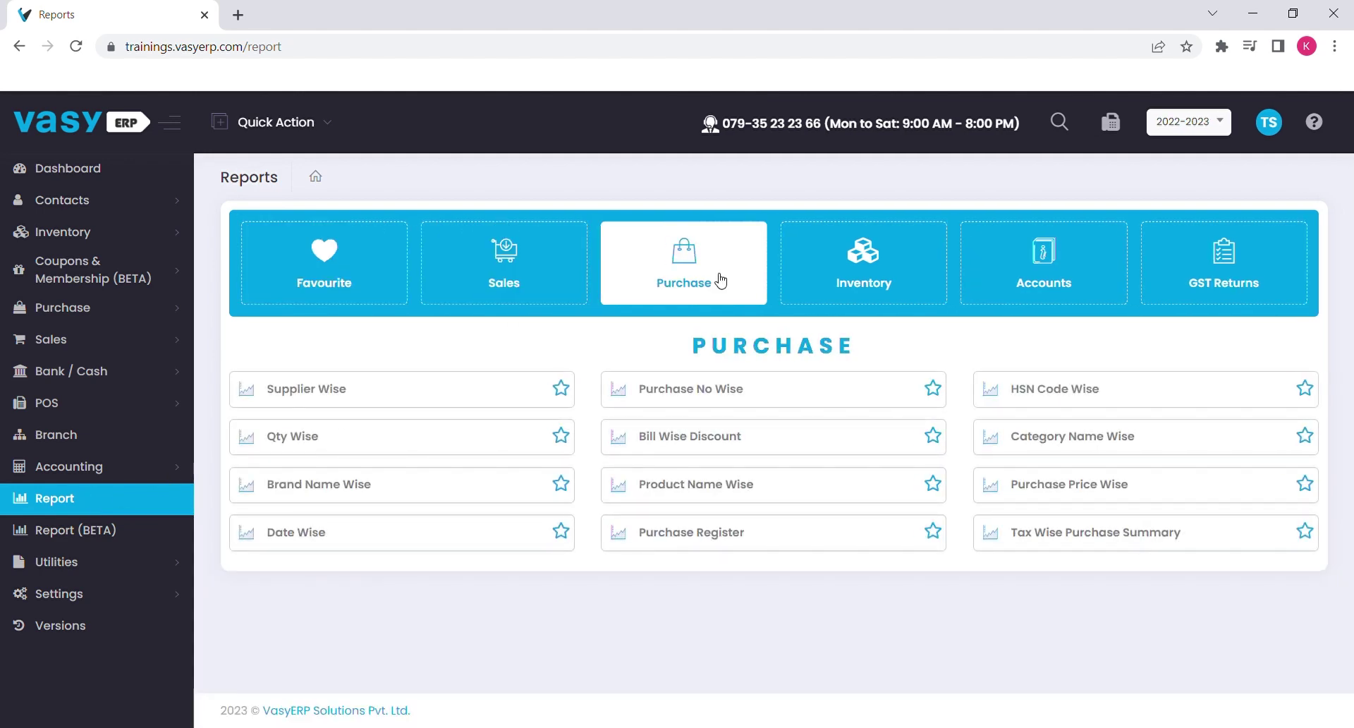
{"action": "left_click", "coordinate": [1051, 276]}
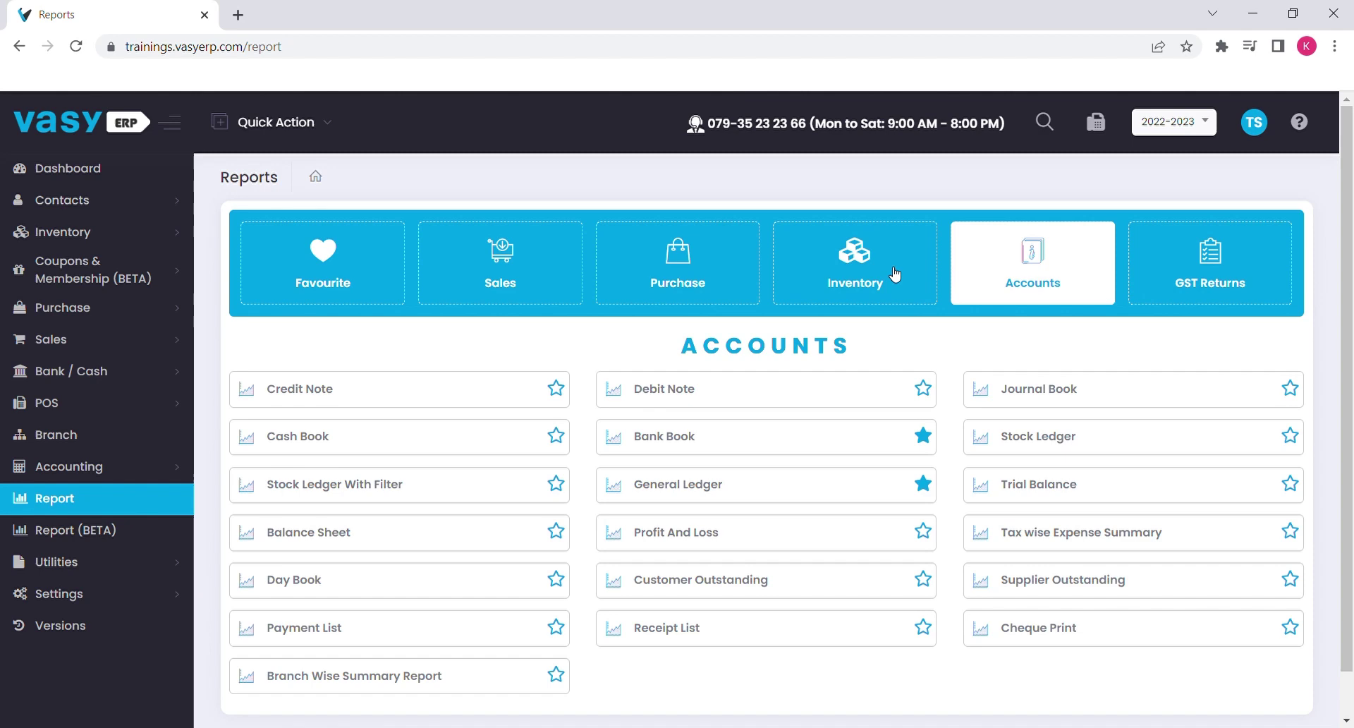
{"action": "left_click", "coordinate": [885, 277]}
{"action": "left_click", "coordinate": [1239, 270]}
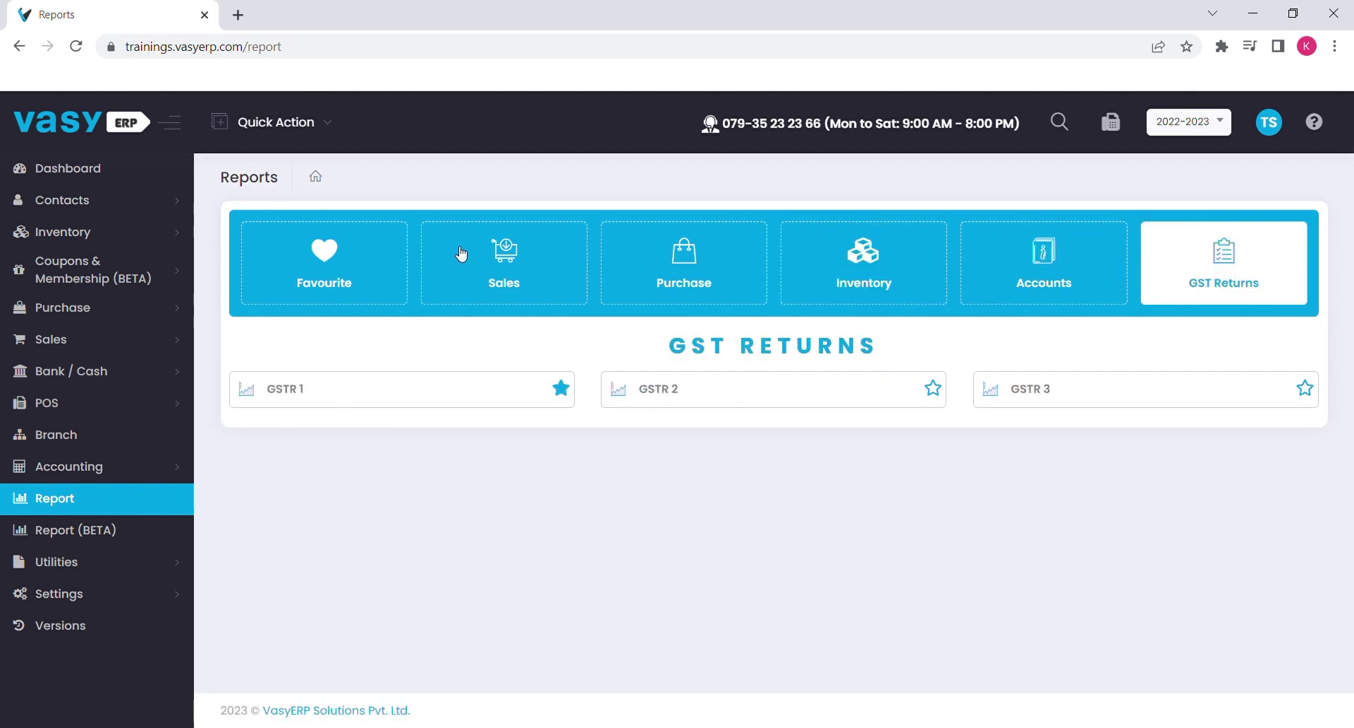
Return to favourite reports and open the Sales Summary report, scrolling through it
{"action": "left_click", "coordinate": [355, 264]}
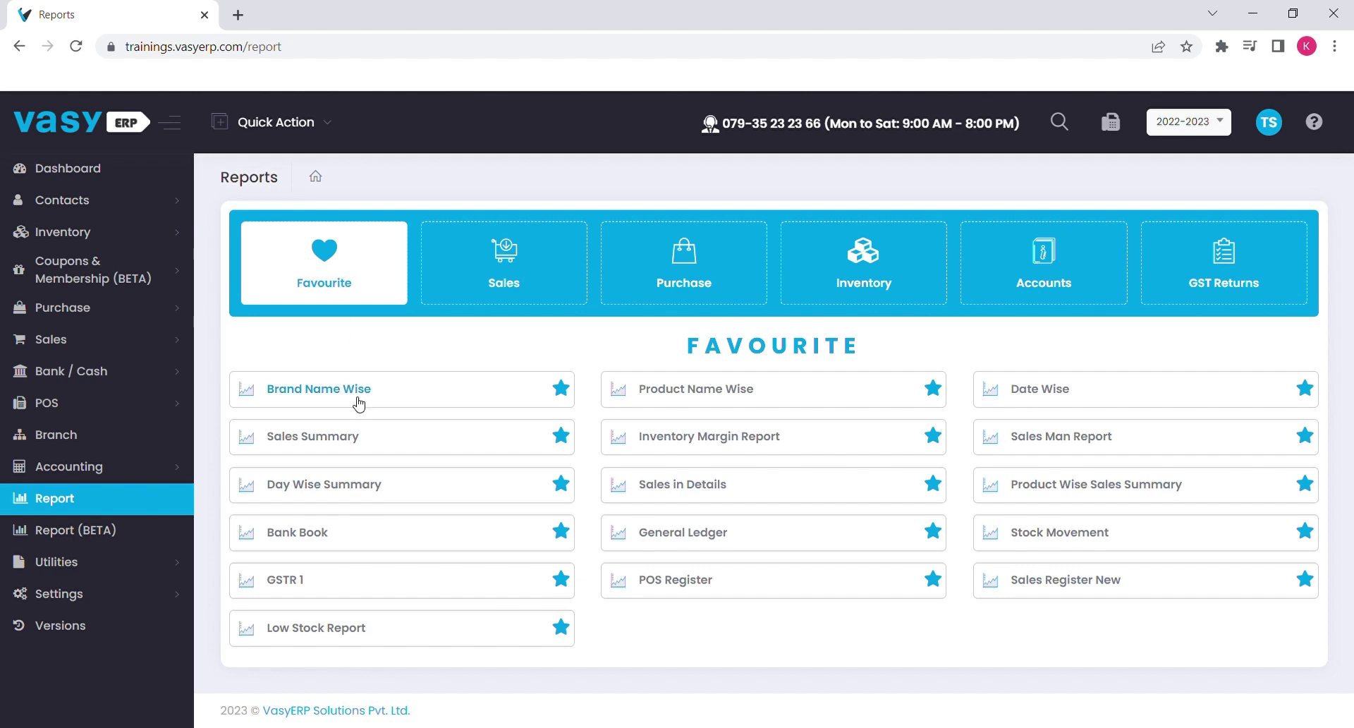
{"action": "left_click", "coordinate": [327, 440]}
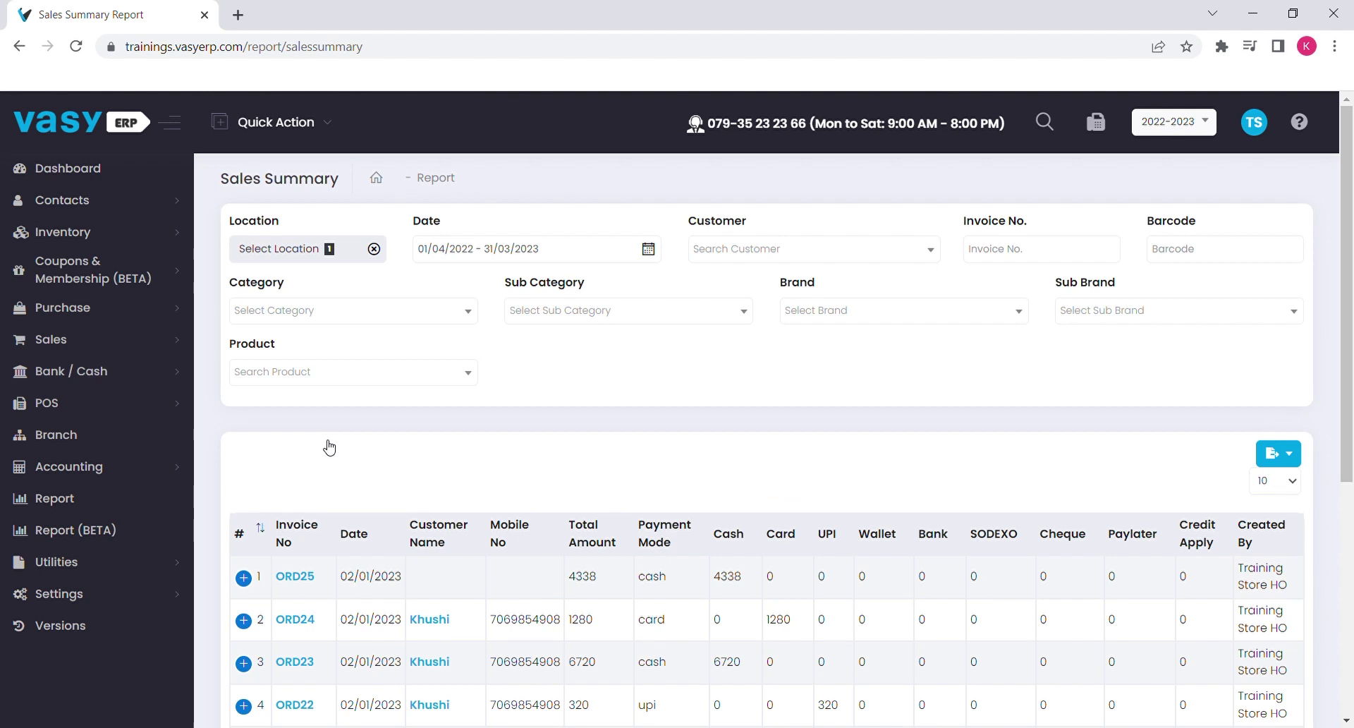
{"action": "scroll", "coordinate": [329, 447], "scroll_direction": "down", "scroll_amount": 3}
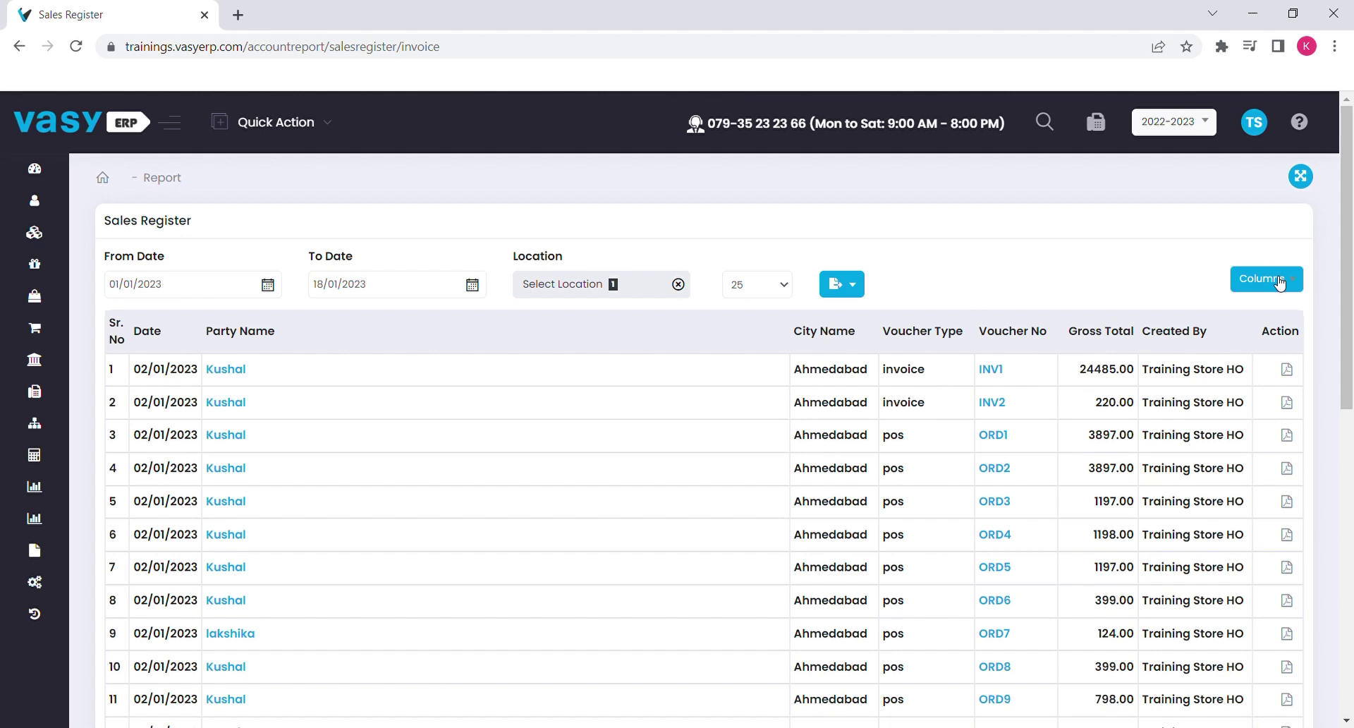
Add the Address, State Name, Payment Term, Reverse Charge and Description columns to the register
{"action": "left_click", "coordinate": [1280, 282]}
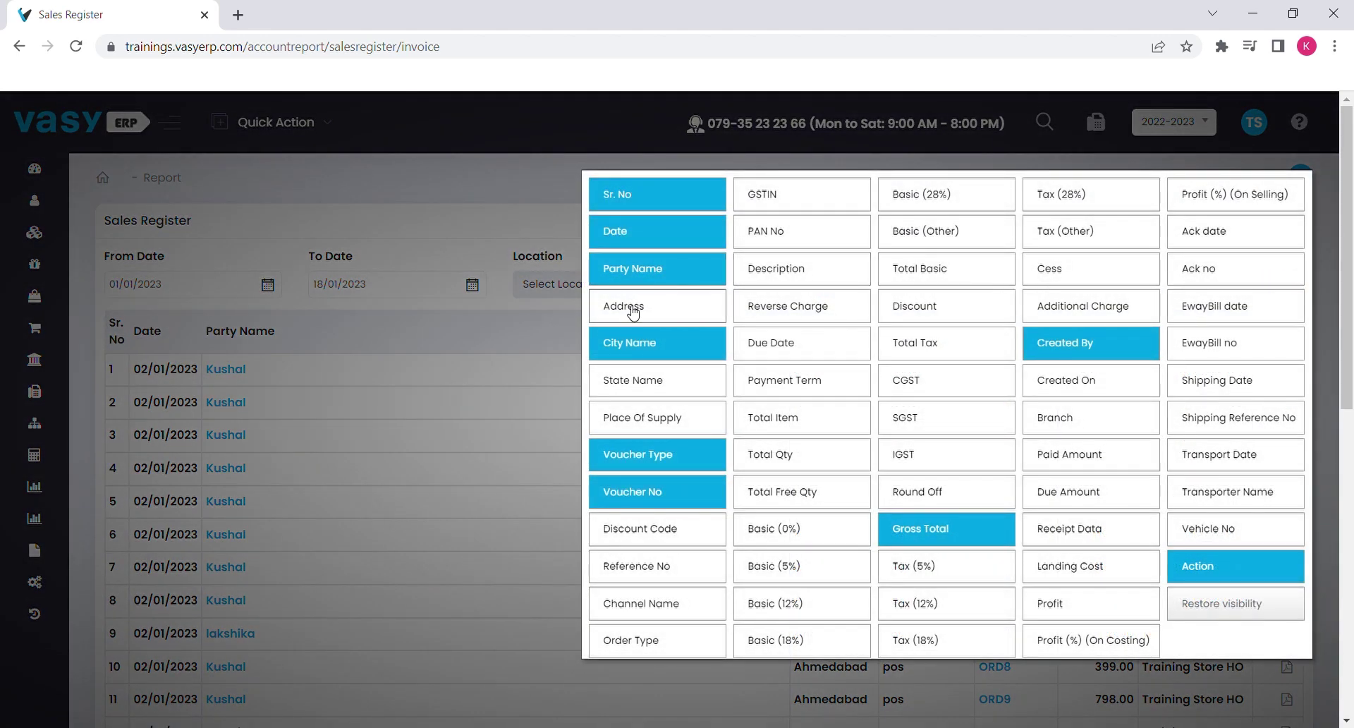
{"action": "left_click", "coordinate": [632, 312]}
{"action": "left_click", "coordinate": [645, 383]}
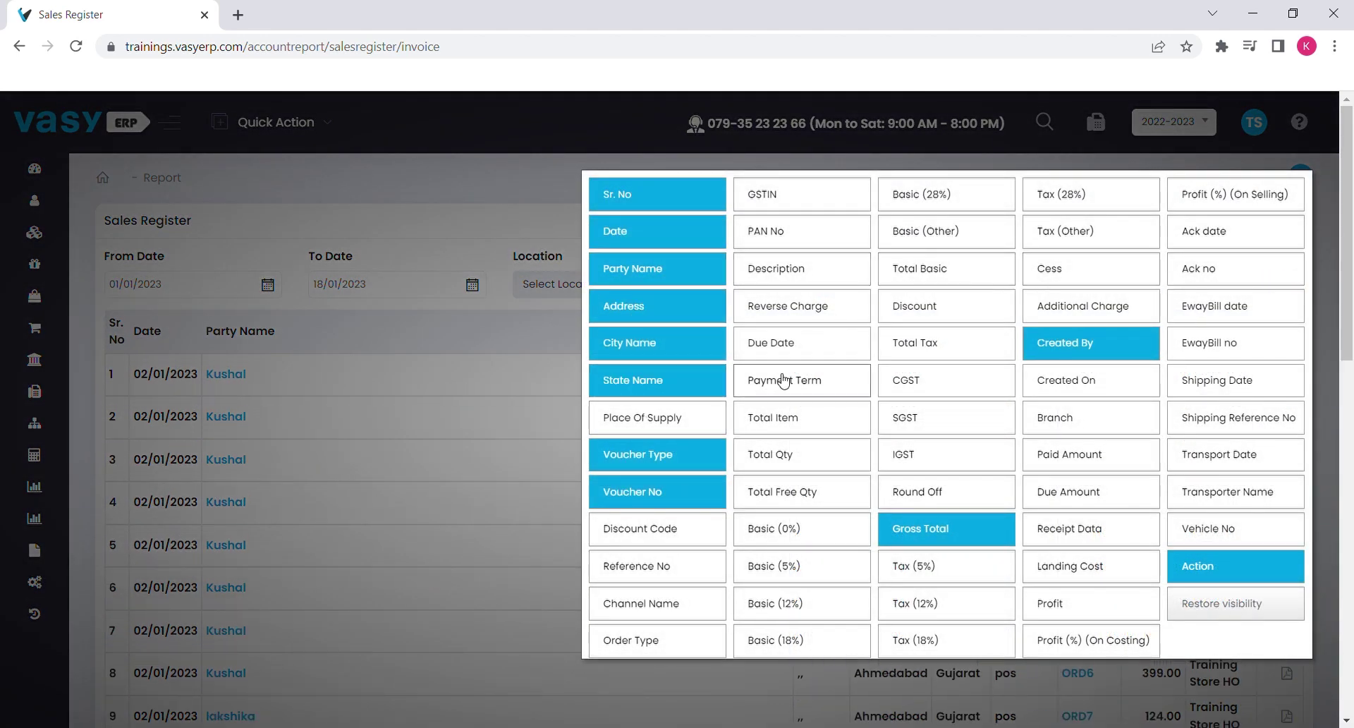
{"action": "left_click", "coordinate": [784, 382]}
{"action": "left_click", "coordinate": [807, 306]}
{"action": "left_click", "coordinate": [797, 268]}
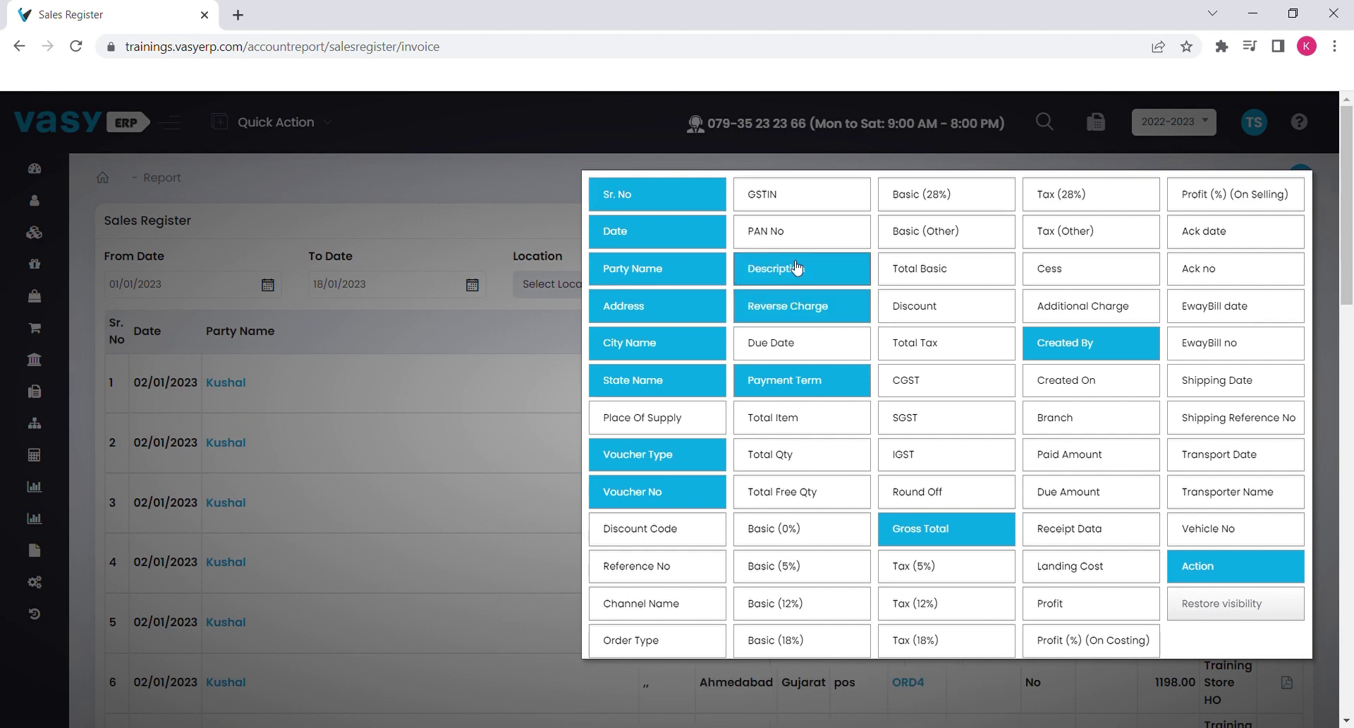
Close the column panel, then look at and dismiss the export format choices
{"action": "left_click", "coordinate": [518, 317]}
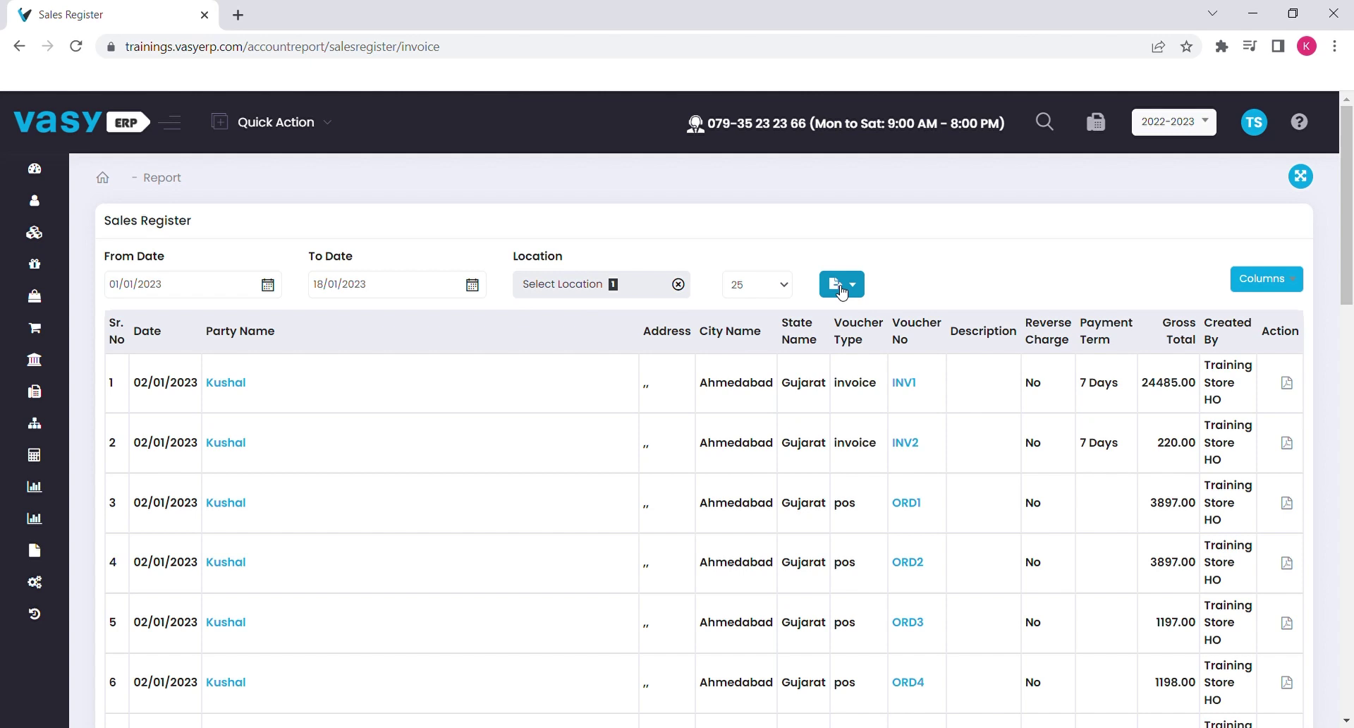
{"action": "left_click", "coordinate": [841, 286]}
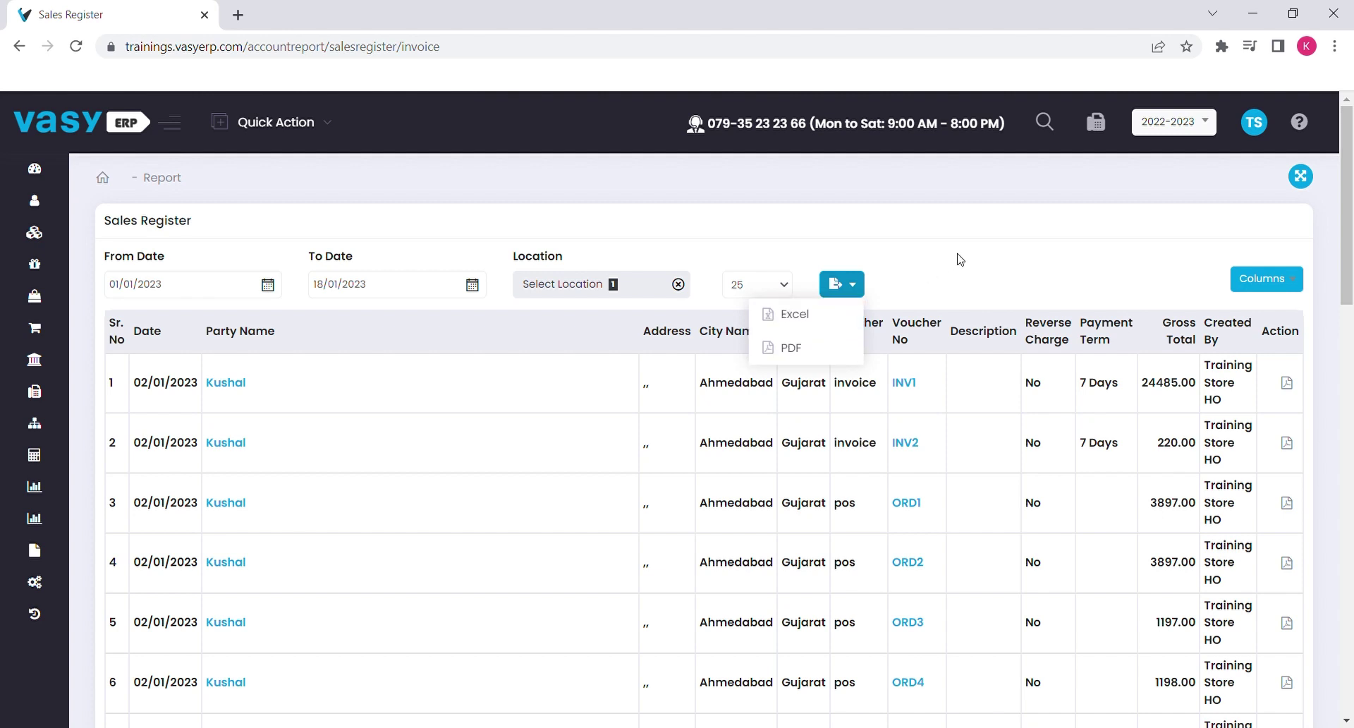
{"action": "left_click", "coordinate": [959, 258]}
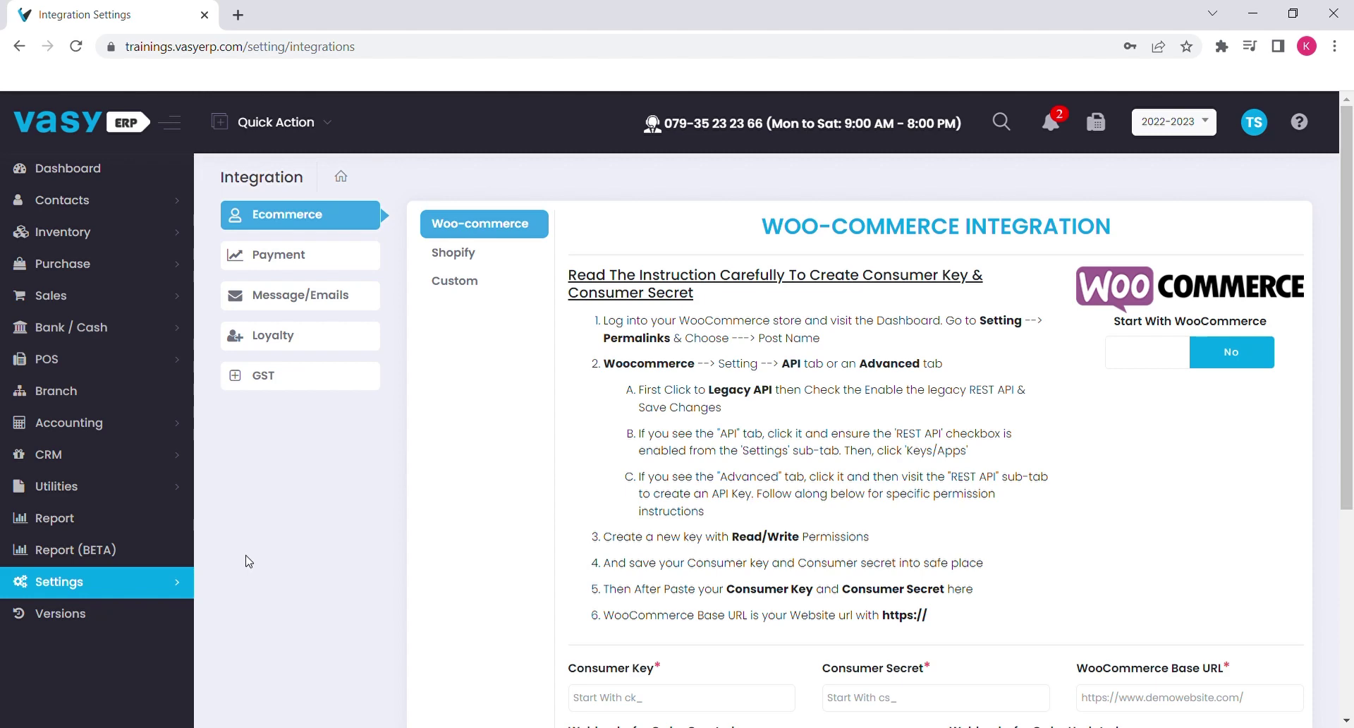
Browse the Shopify, WooCommerce and Custom ecommerce tabs, then the Payment, Message/Emails and Loyalty integrations
{"action": "left_click", "coordinate": [479, 262]}
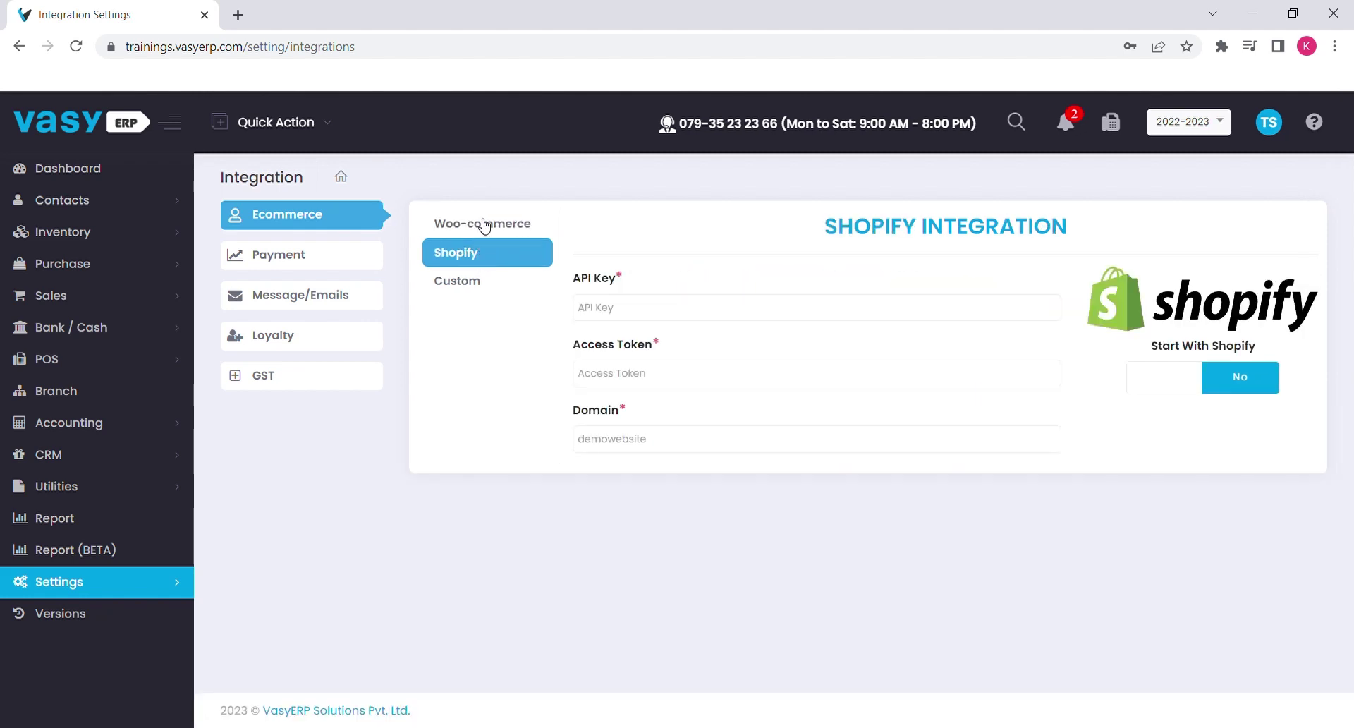
{"action": "left_click", "coordinate": [484, 223]}
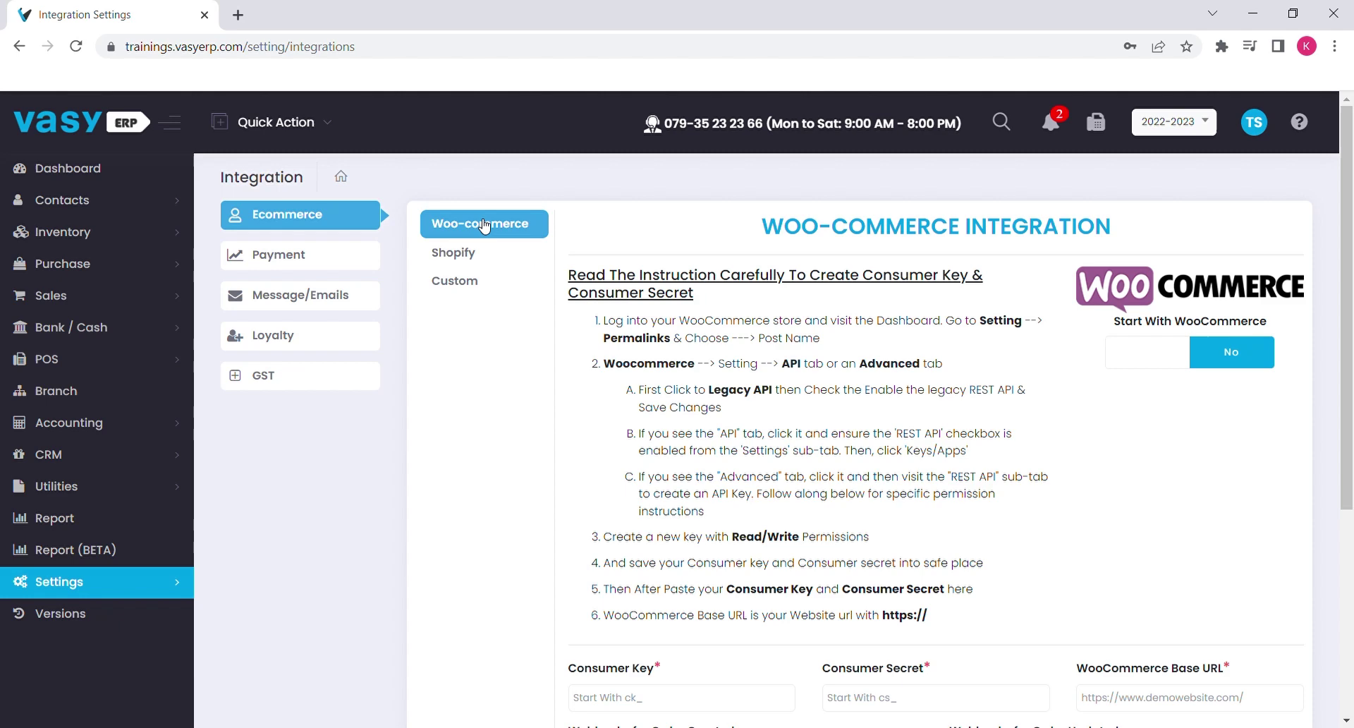
{"action": "left_click", "coordinate": [461, 282]}
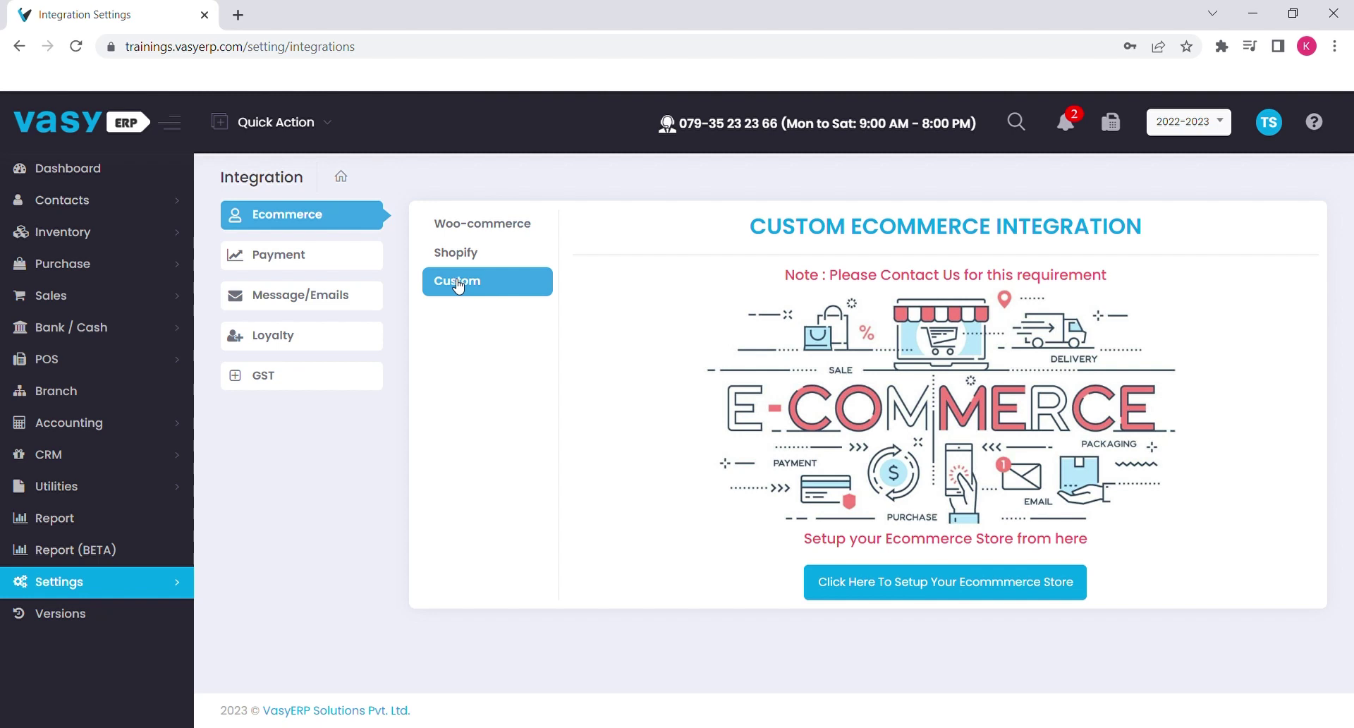
{"action": "left_click", "coordinate": [309, 257]}
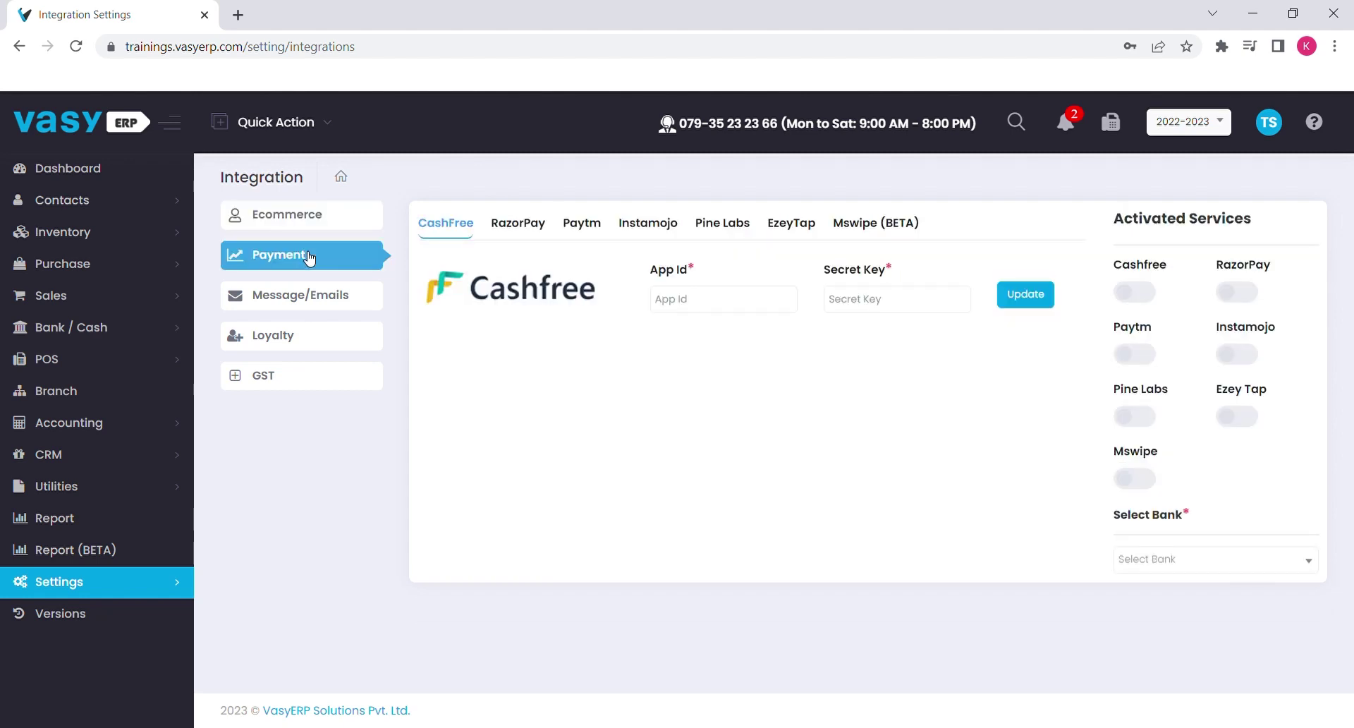
{"action": "left_click", "coordinate": [293, 307]}
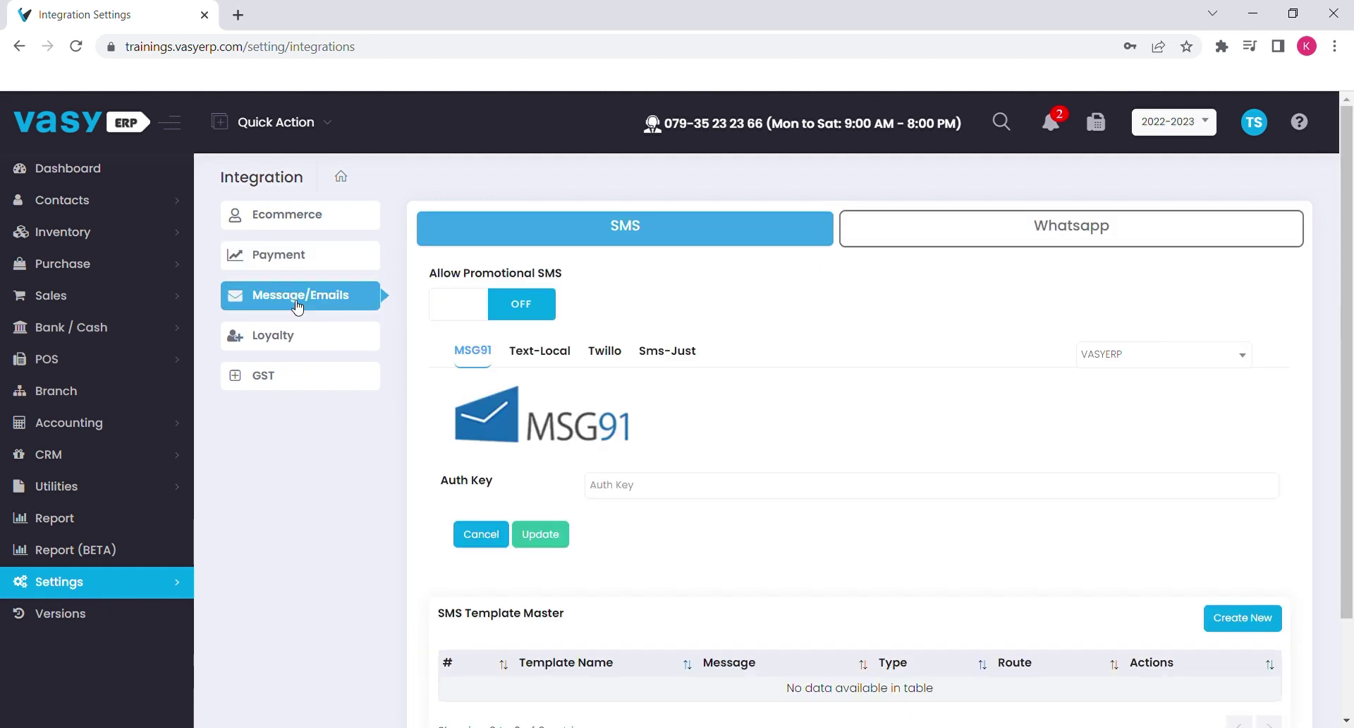
{"action": "left_click", "coordinate": [294, 346]}
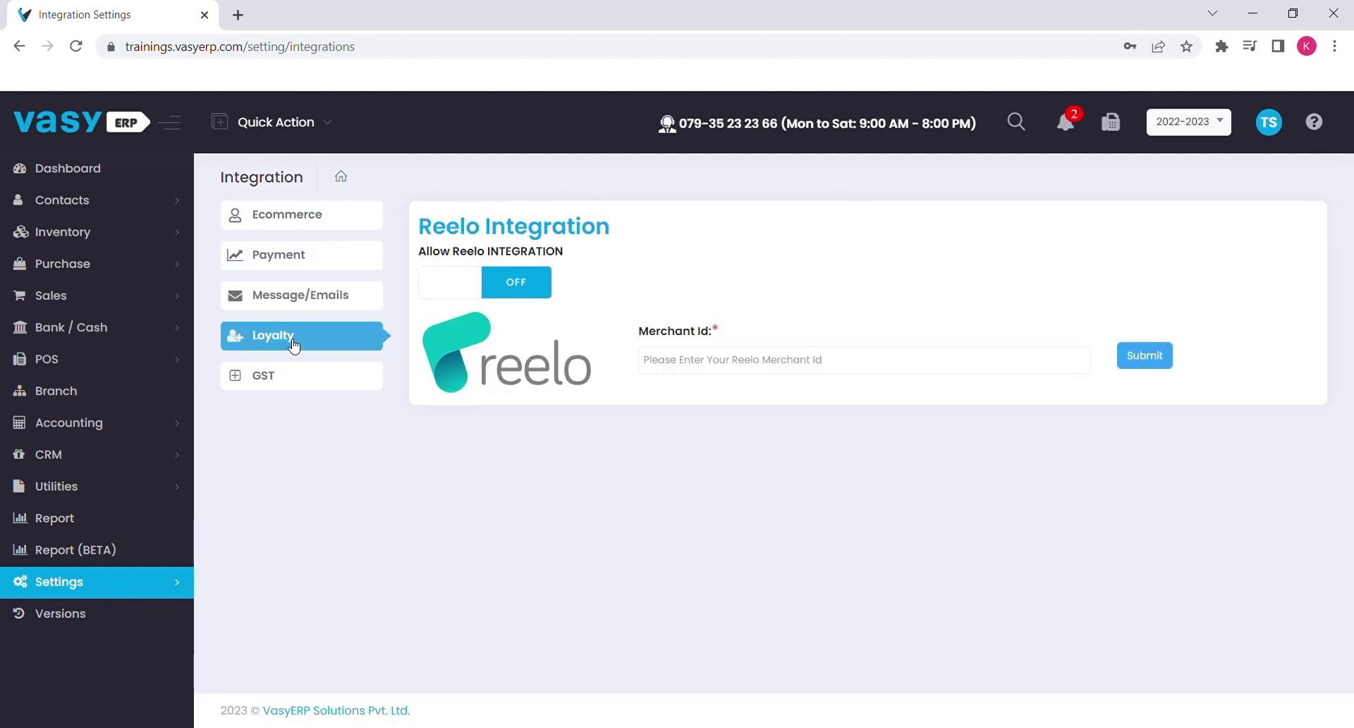
Show the GST integrations page with its E-way Bill and E-Invoice settings
{"action": "left_click", "coordinate": [288, 383]}
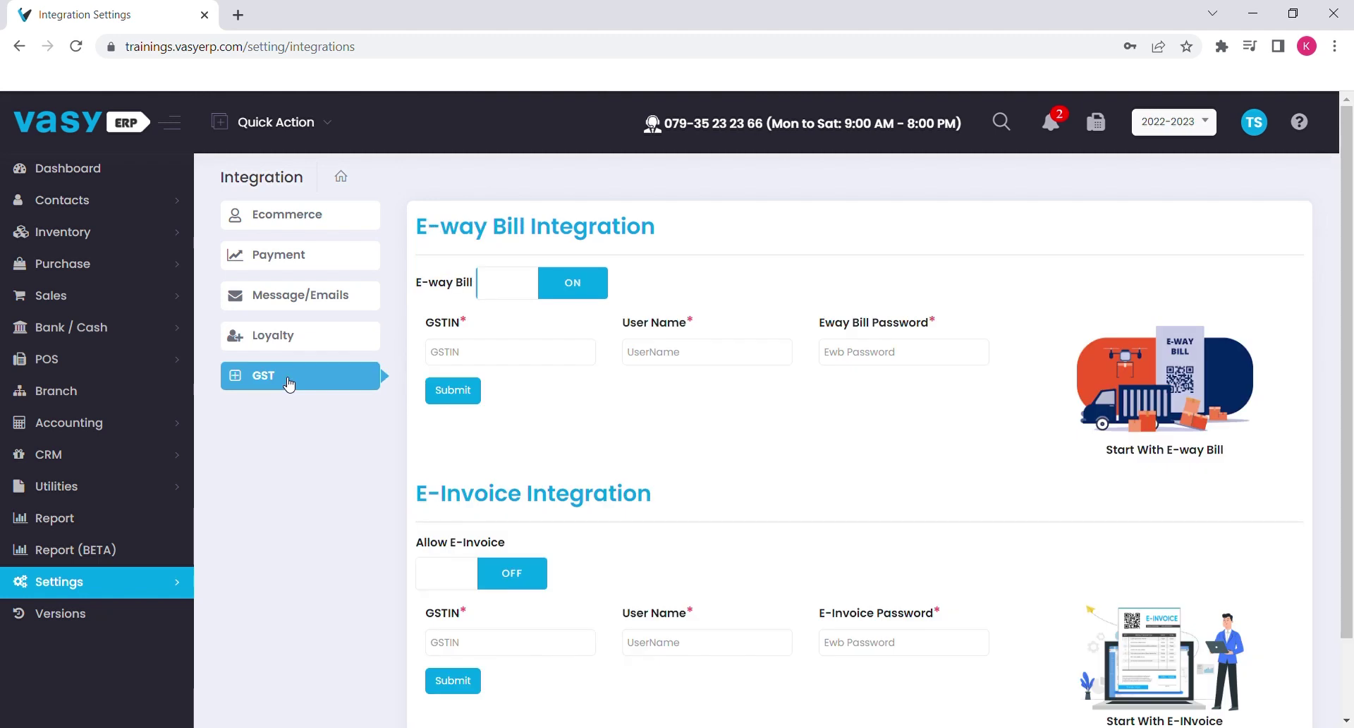